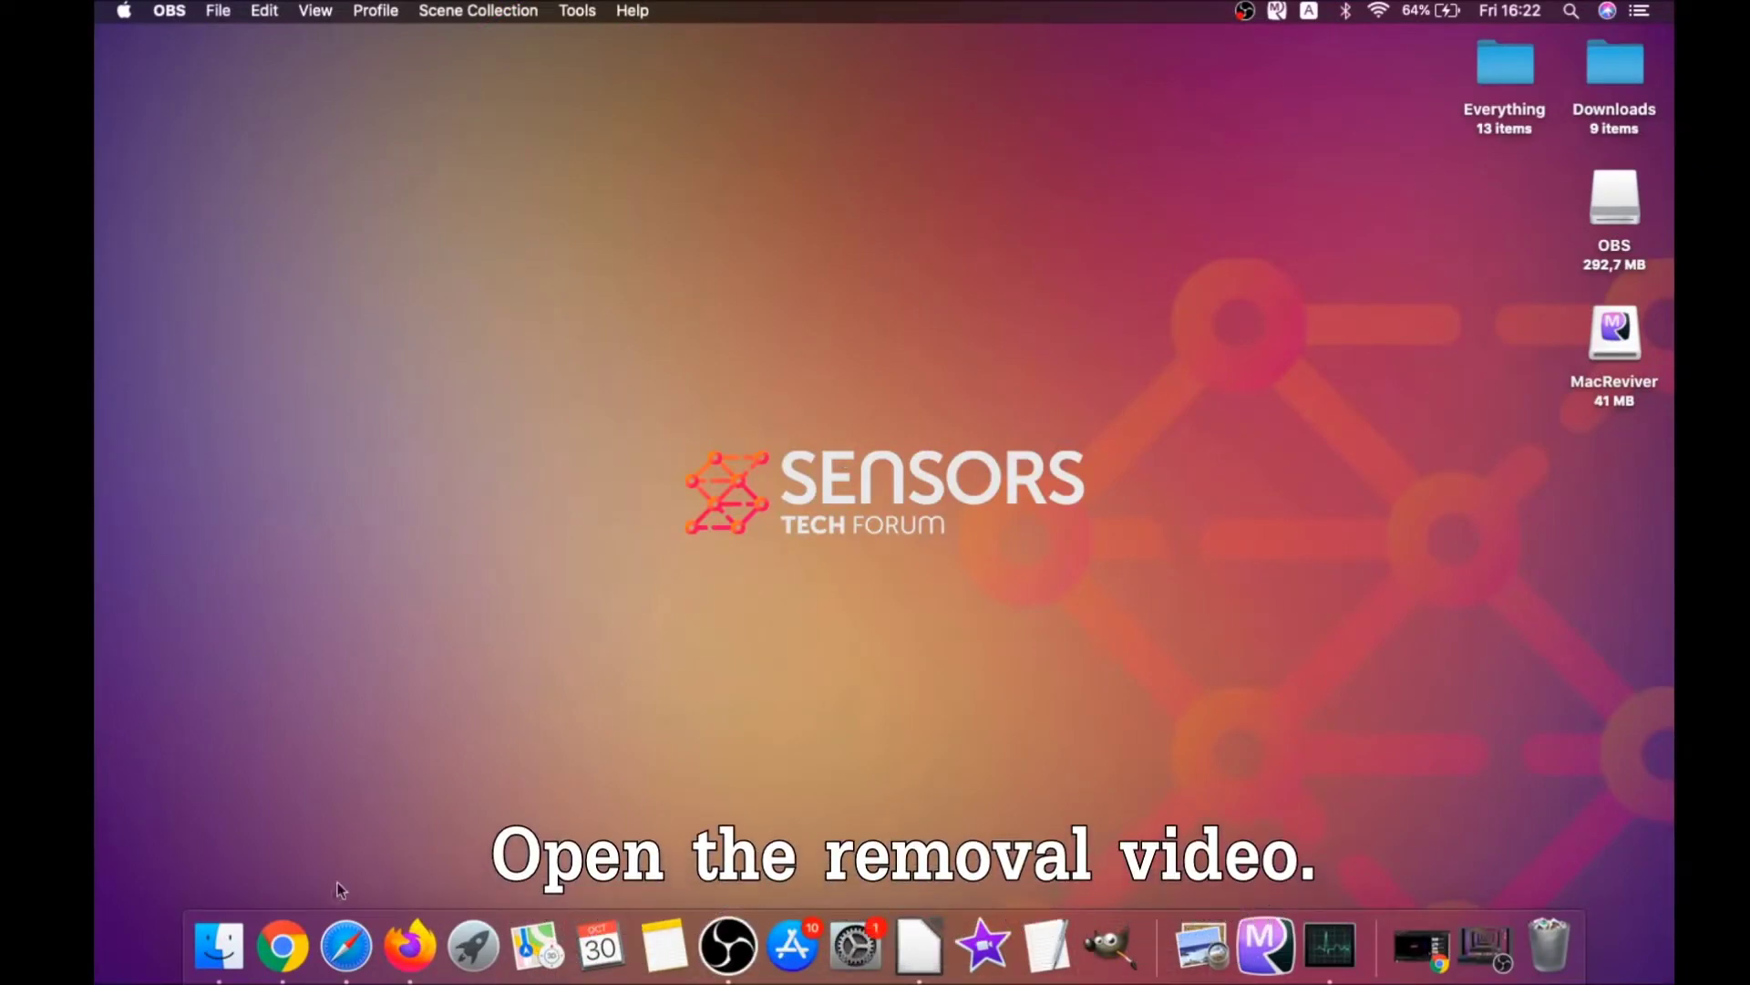
- Return to the YouTube removal video and open the sensorstechforum.com guide link from its description
click(283, 944)
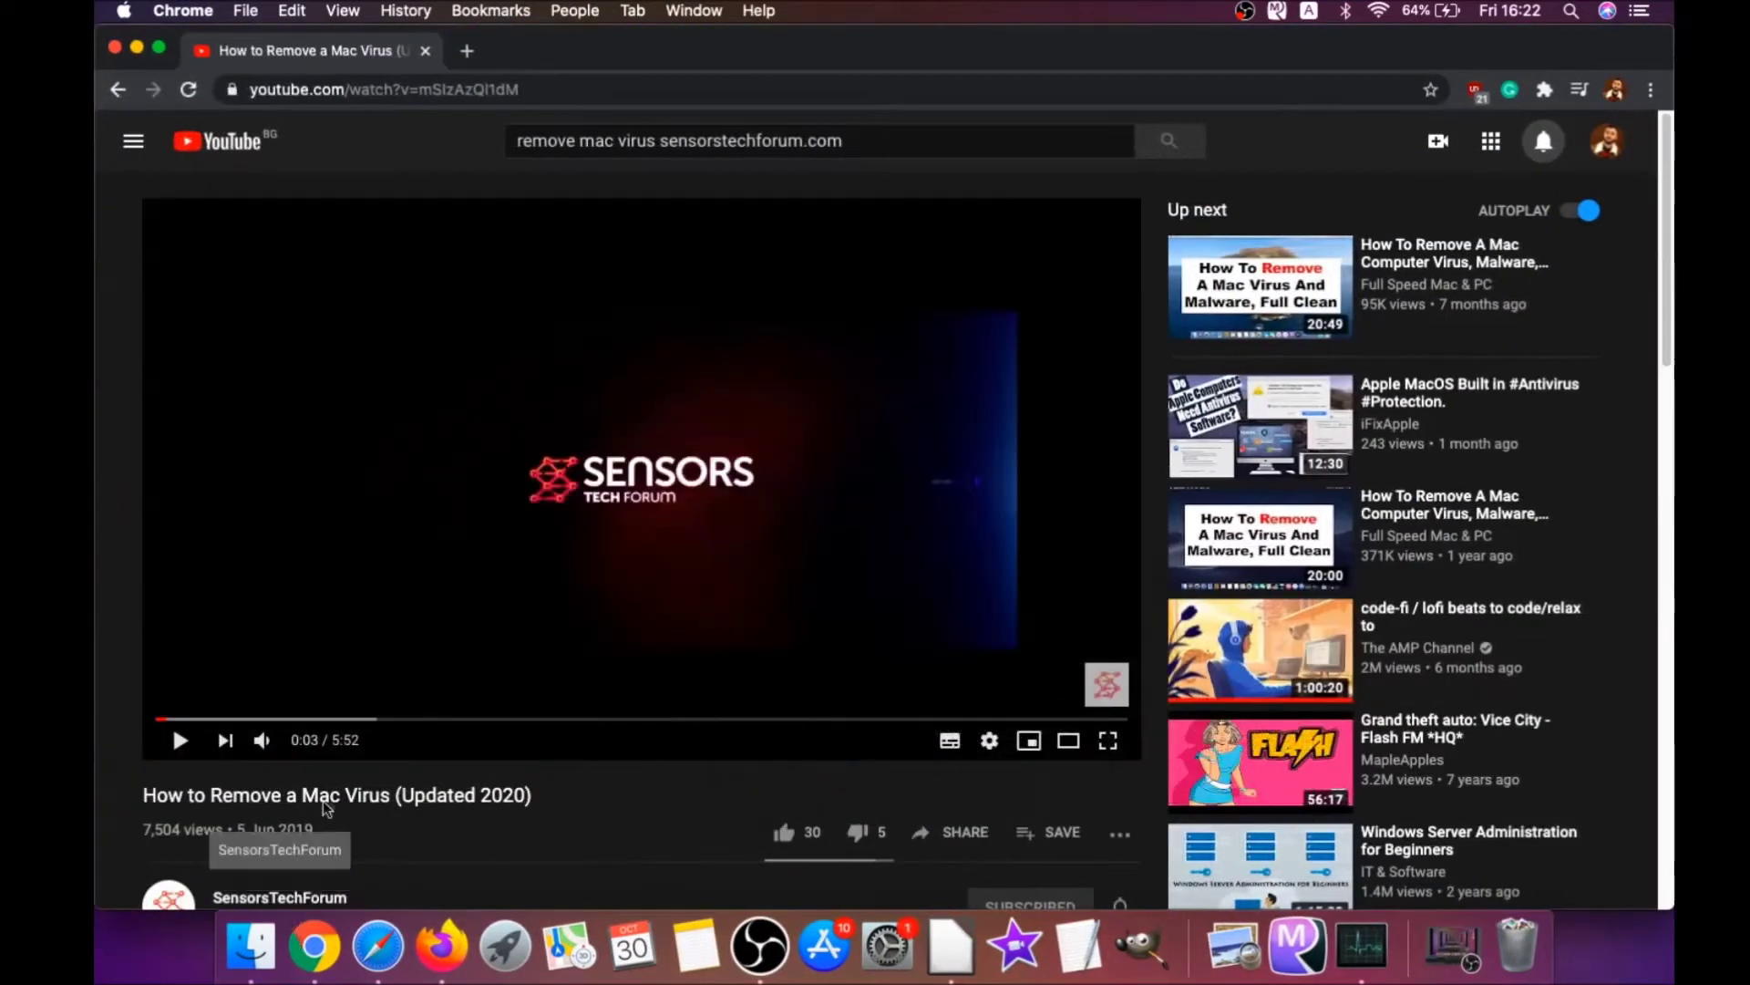
scroll(425, 600, down, 3)
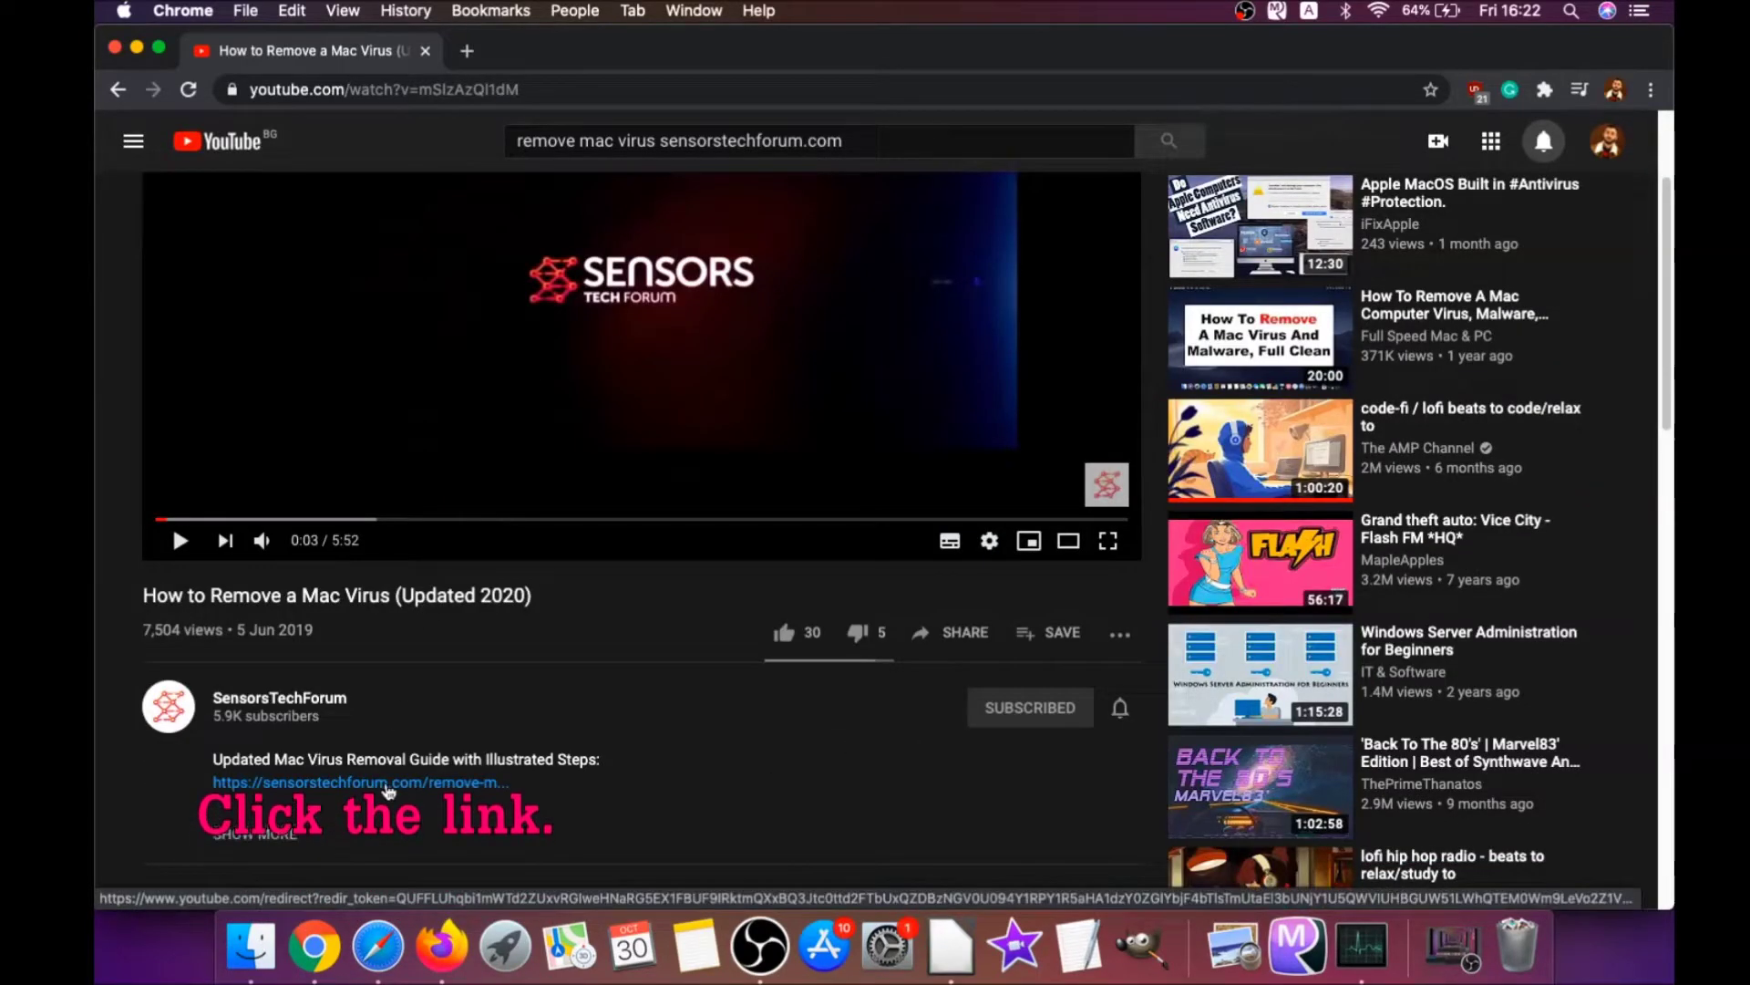
click(373, 784)
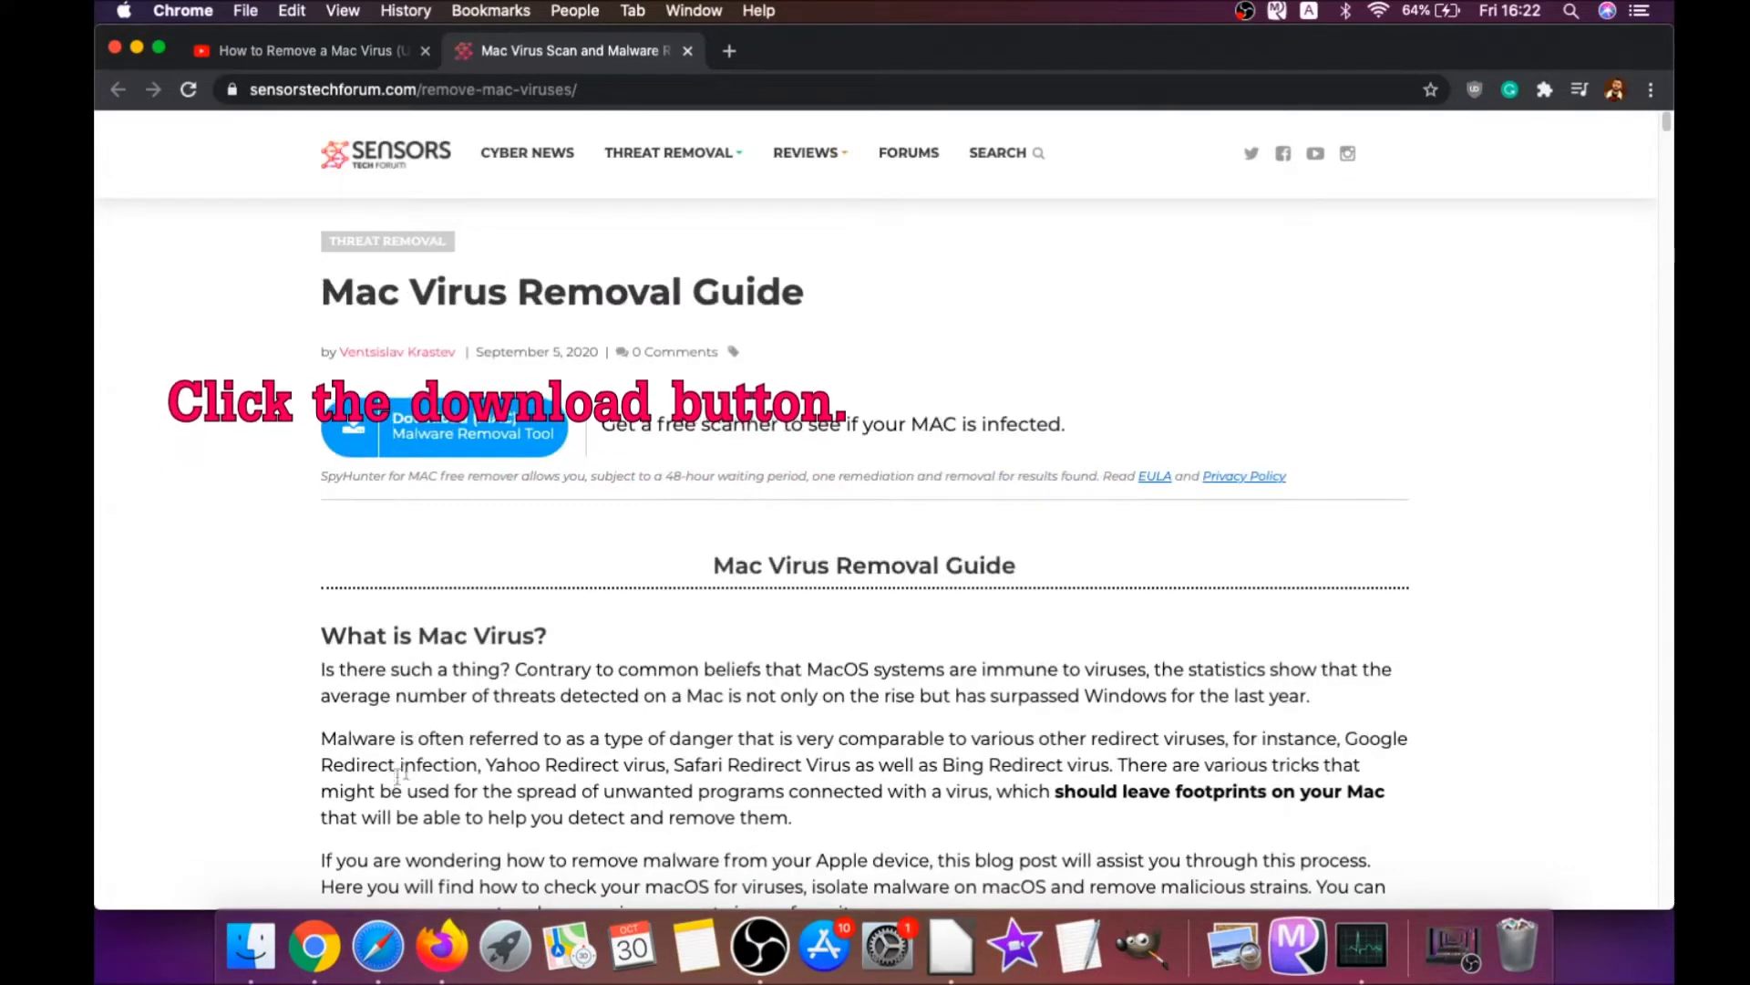
- Download the SpyHunter for Mac installer via Download (MAC), open the .dmg and minimise Chrome
click(438, 436)
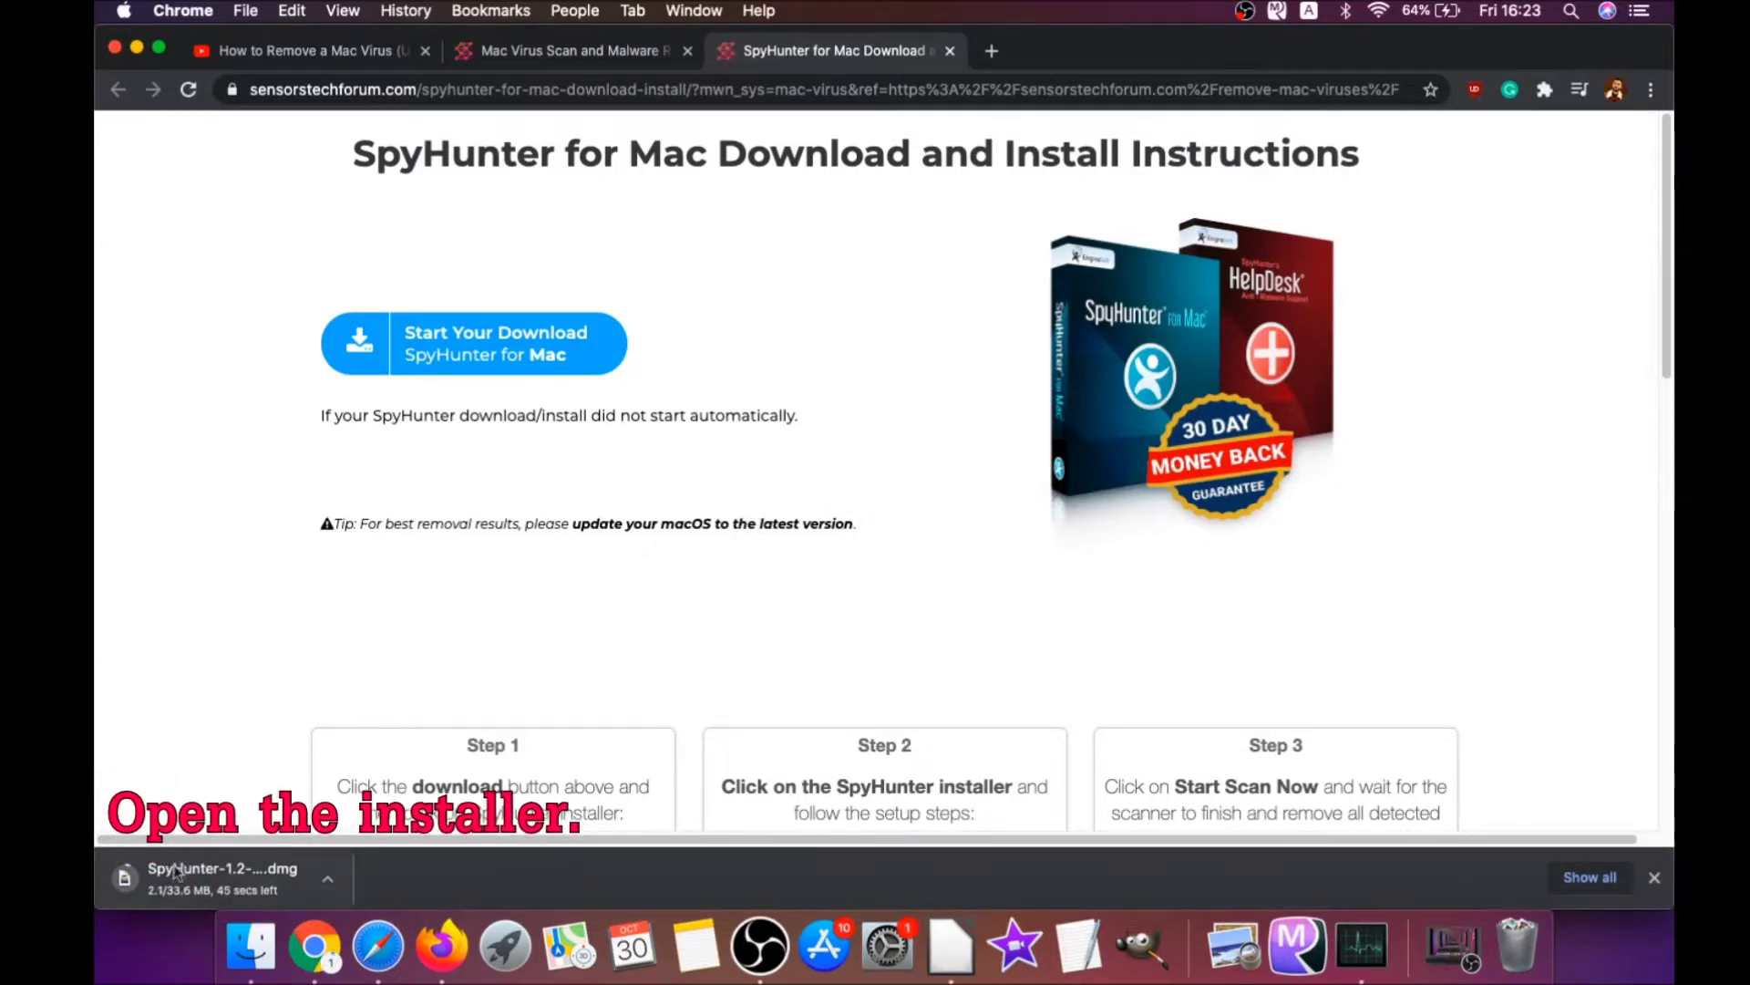
click(178, 877)
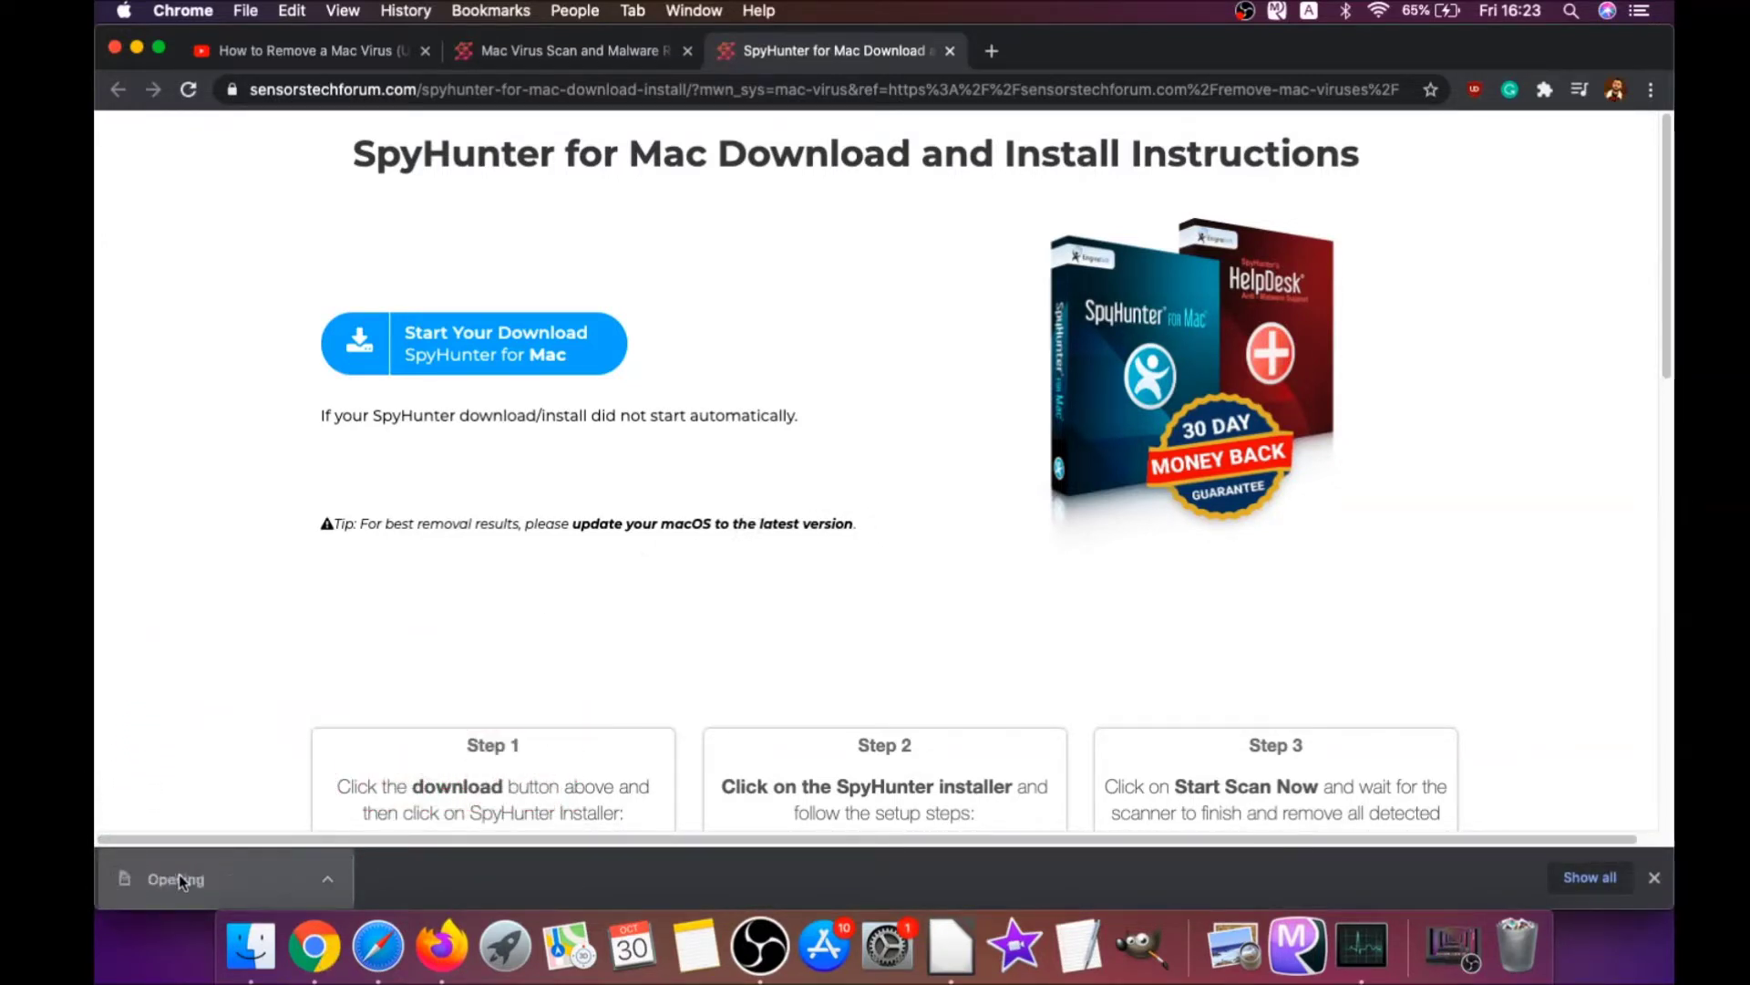
click(137, 48)
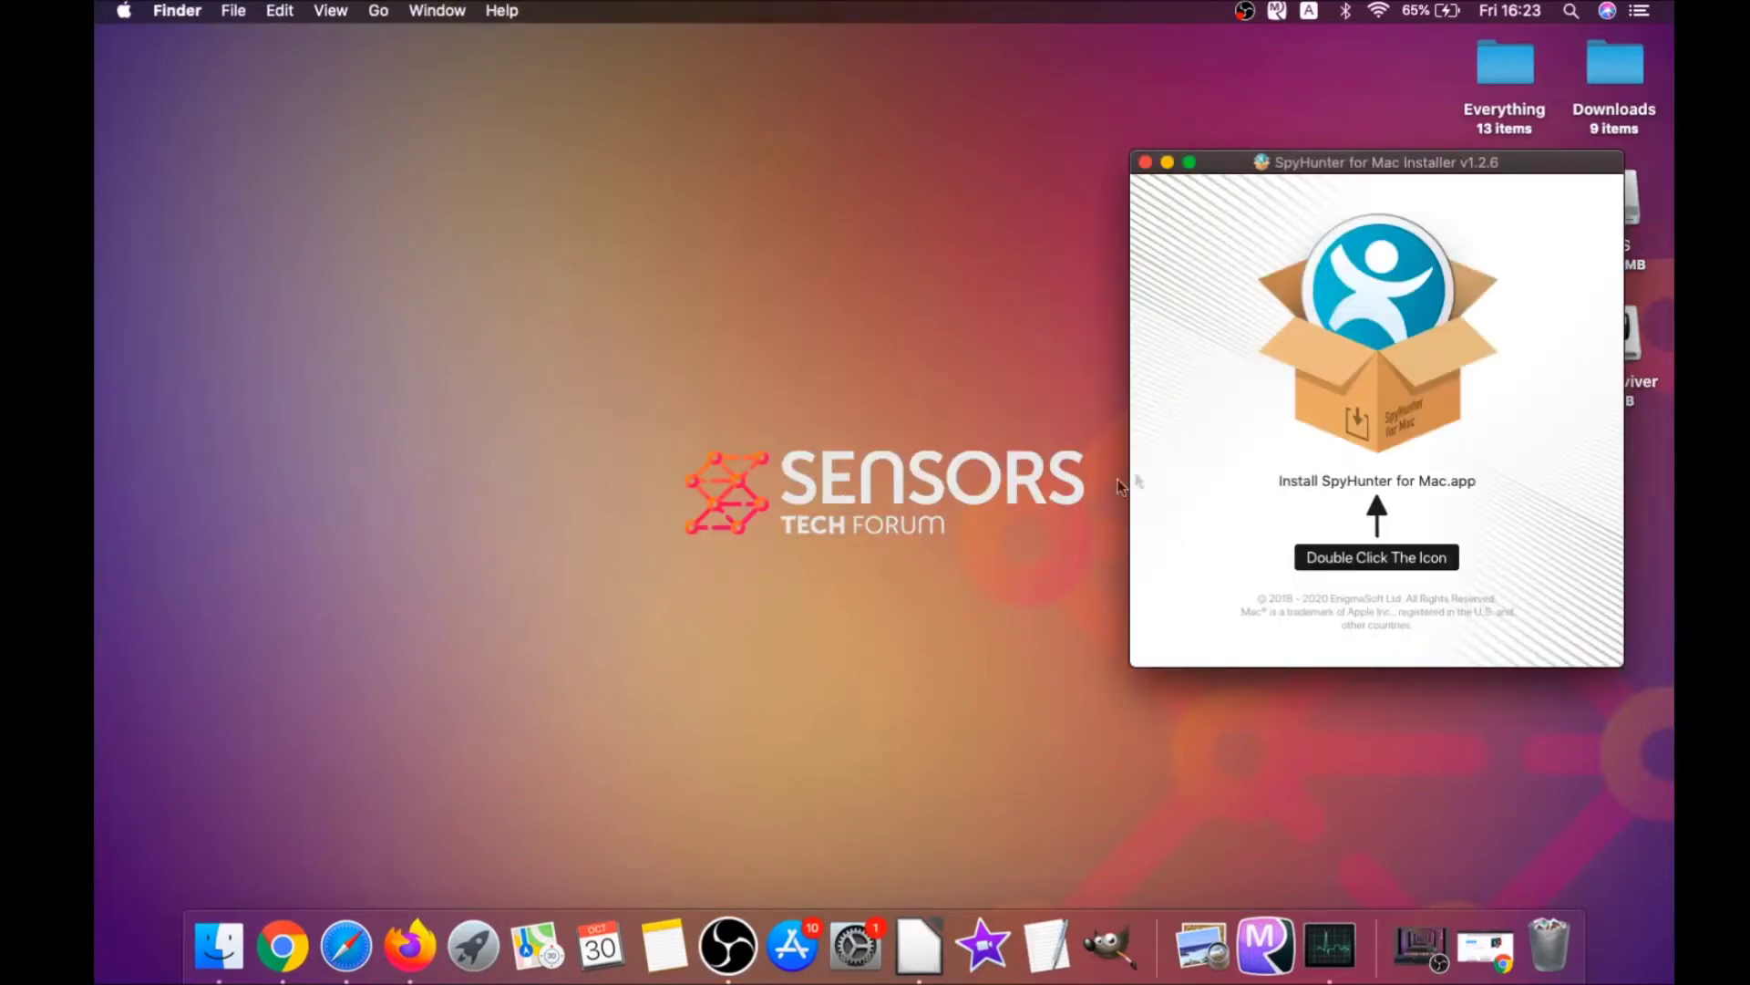
- Launch Install SpyHunter for Mac.app from the disk image and allow it to open
double_click(1358, 389)
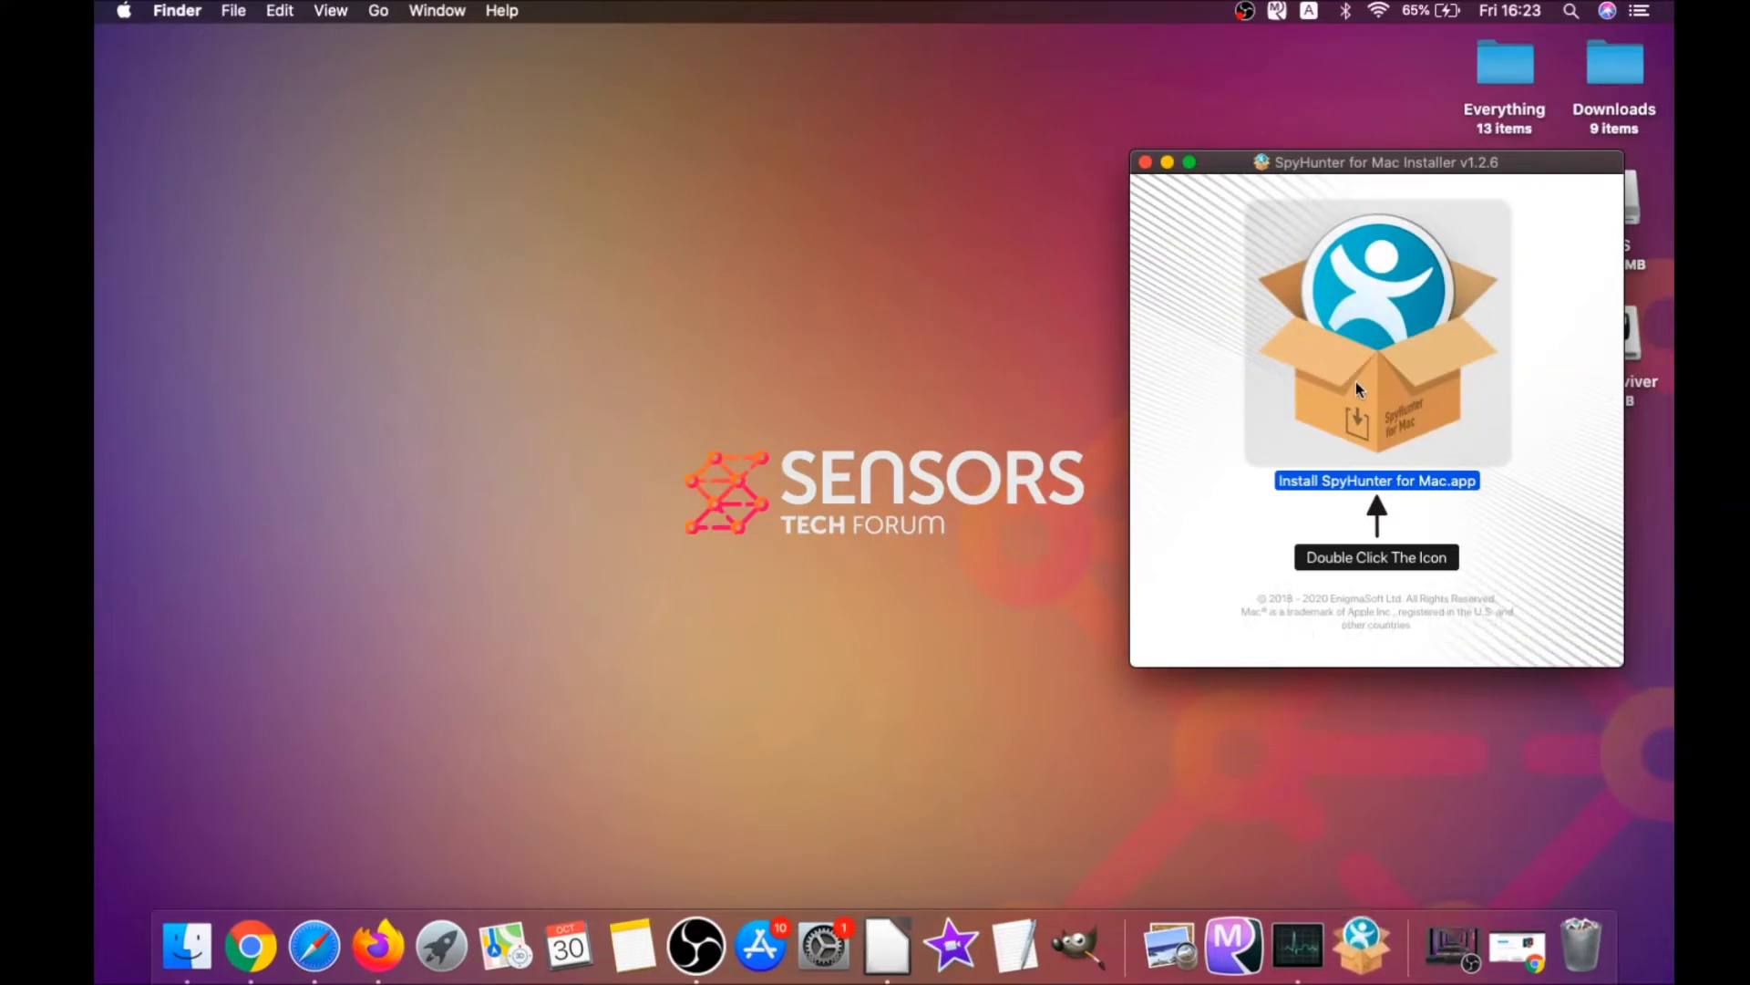
click(1168, 164)
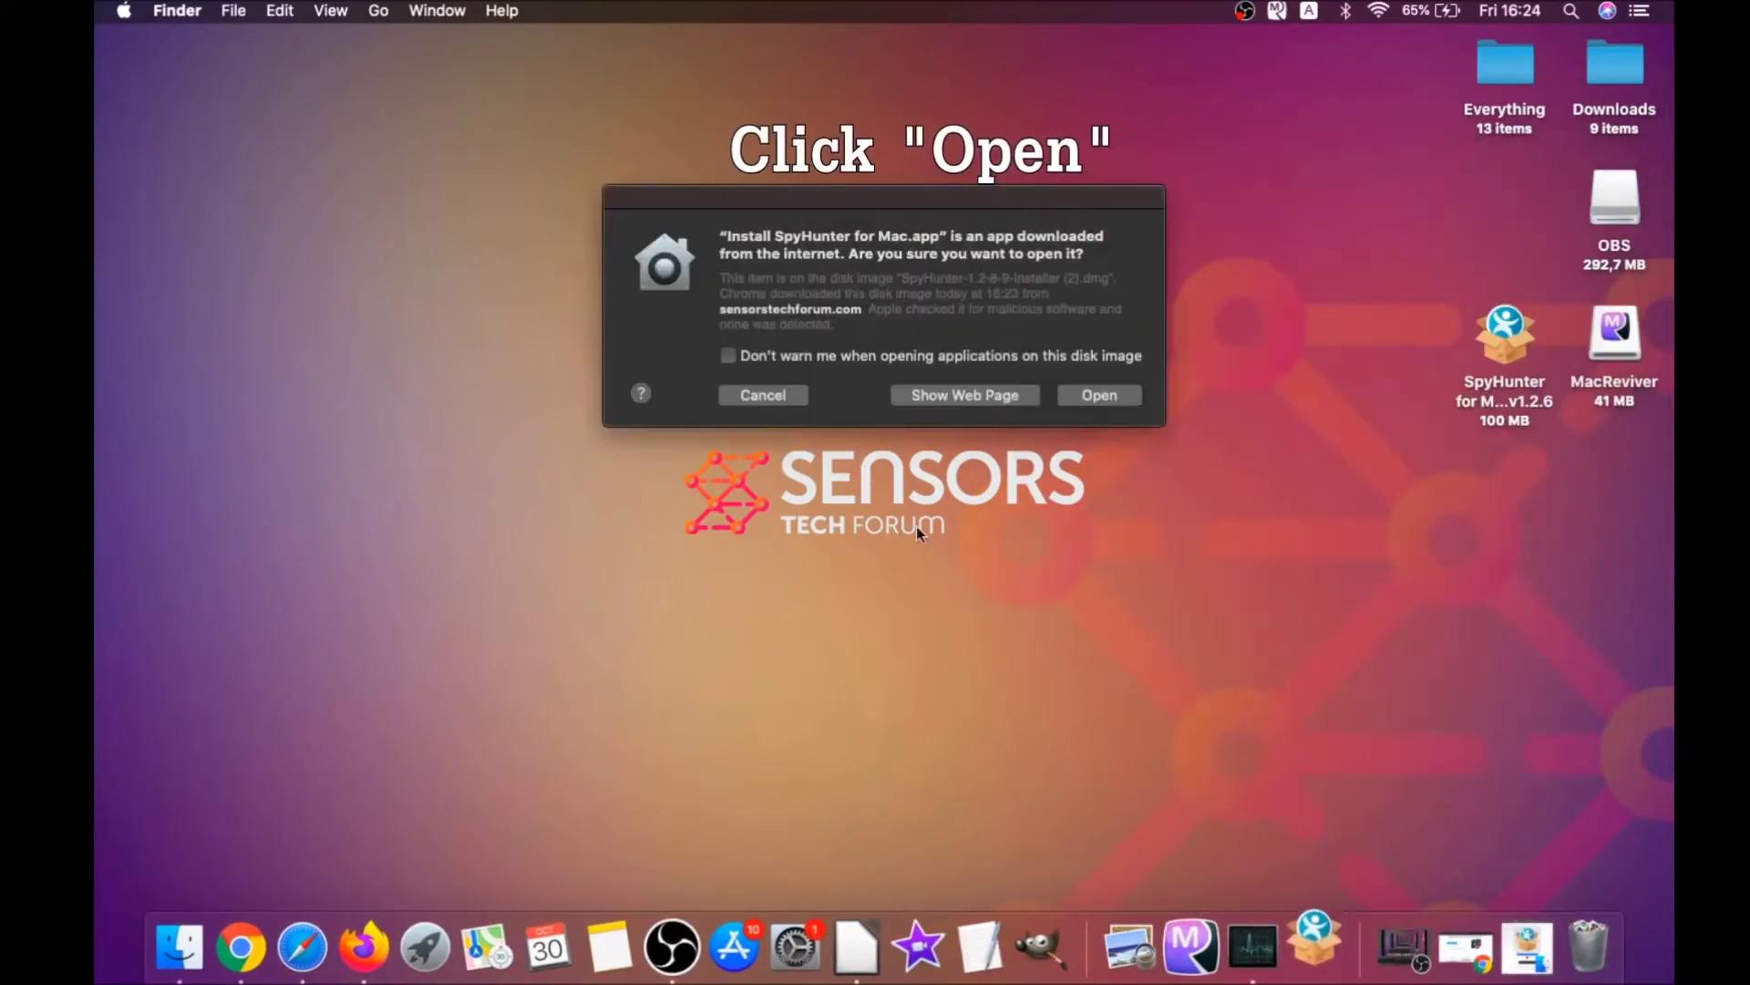
click(1099, 395)
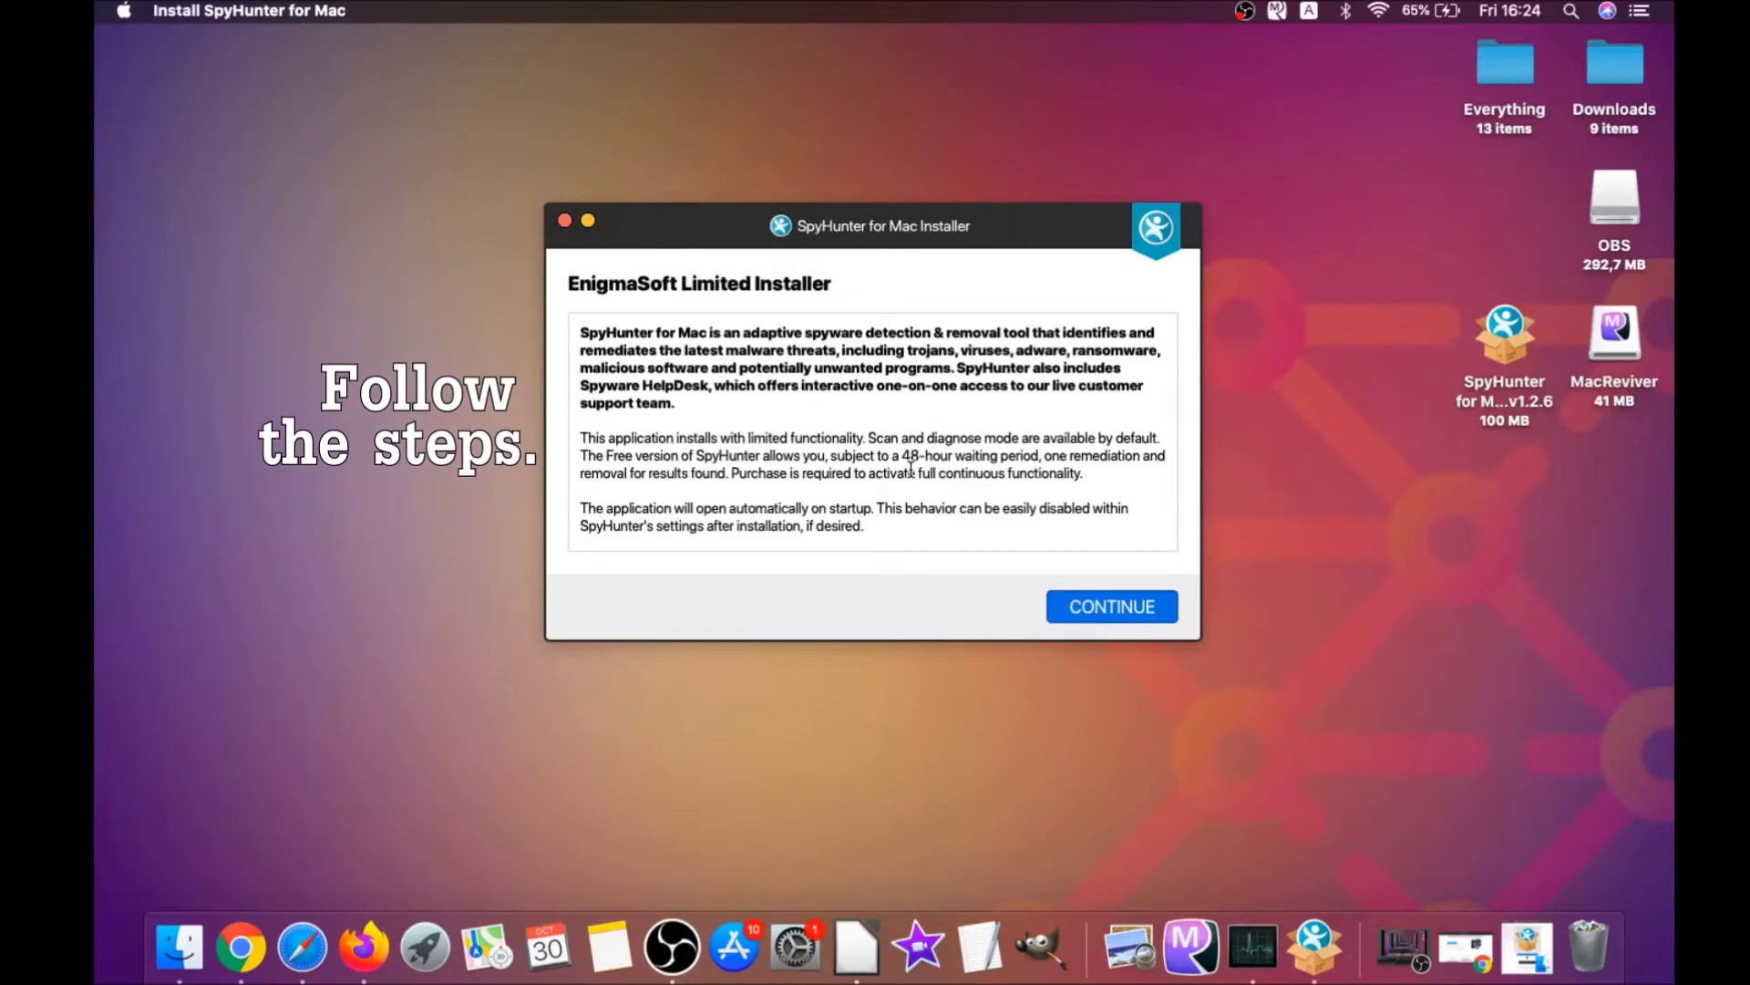
- Accept the EULA and install SpyHunter for Mac through the EnigmaSoft installer
click(1072, 607)
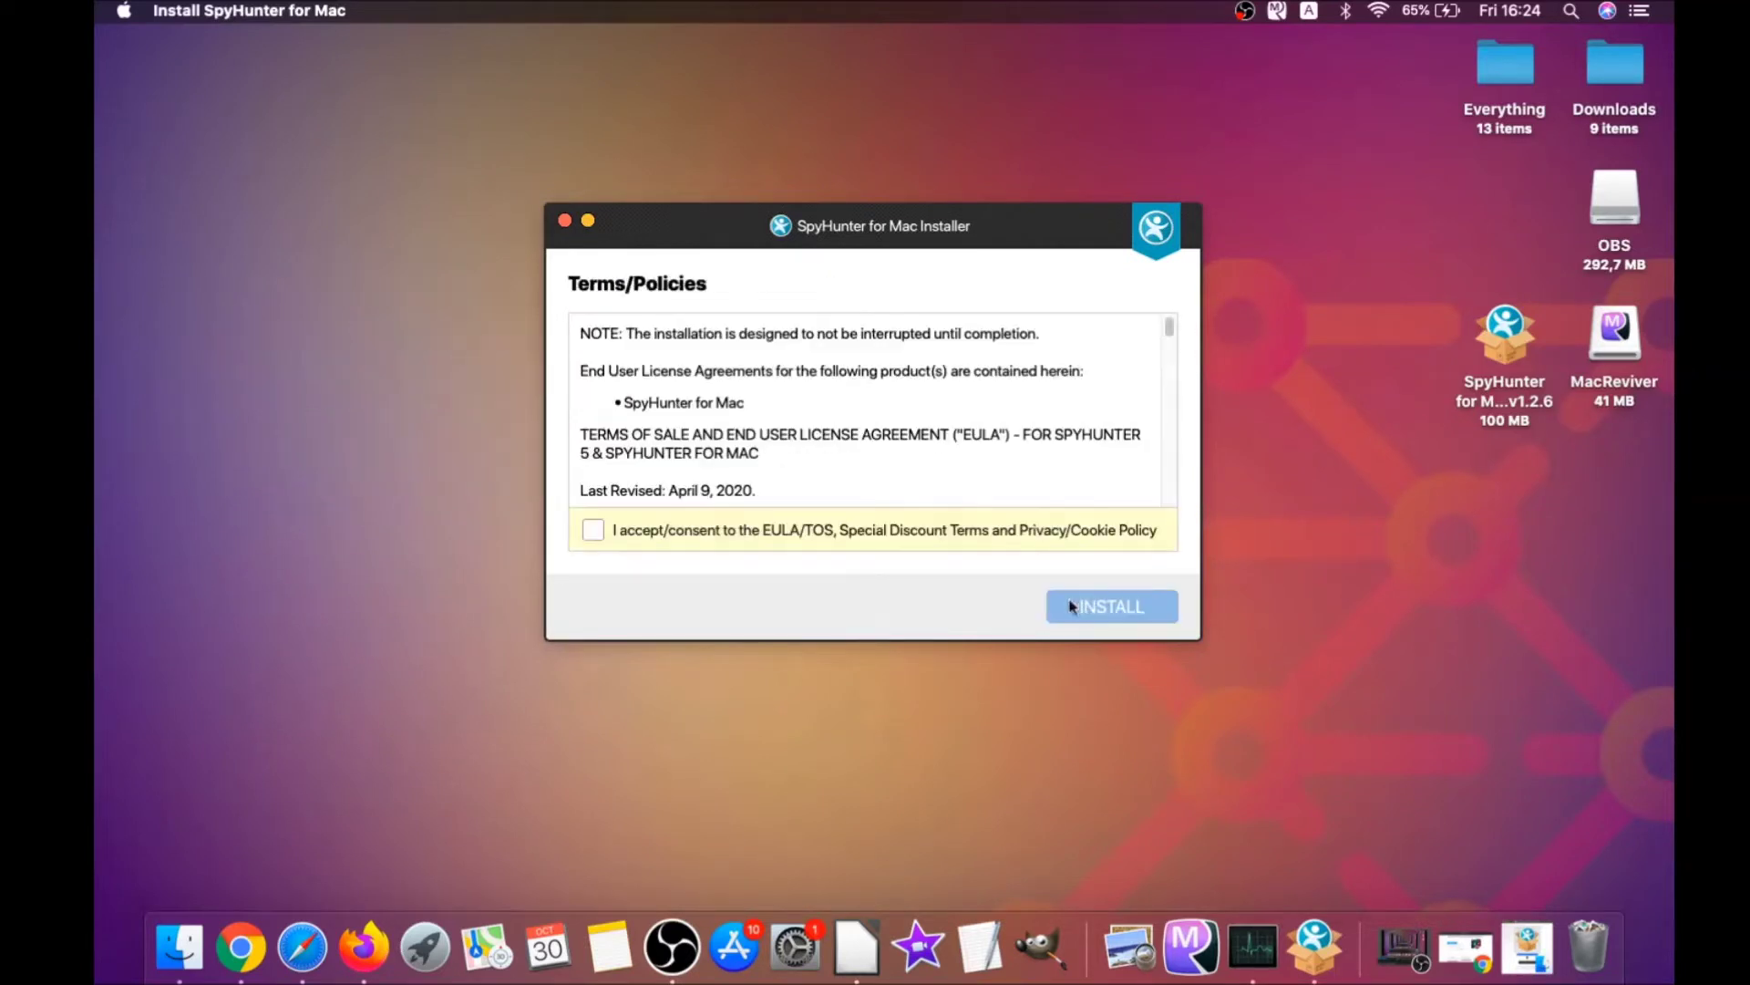
click(594, 529)
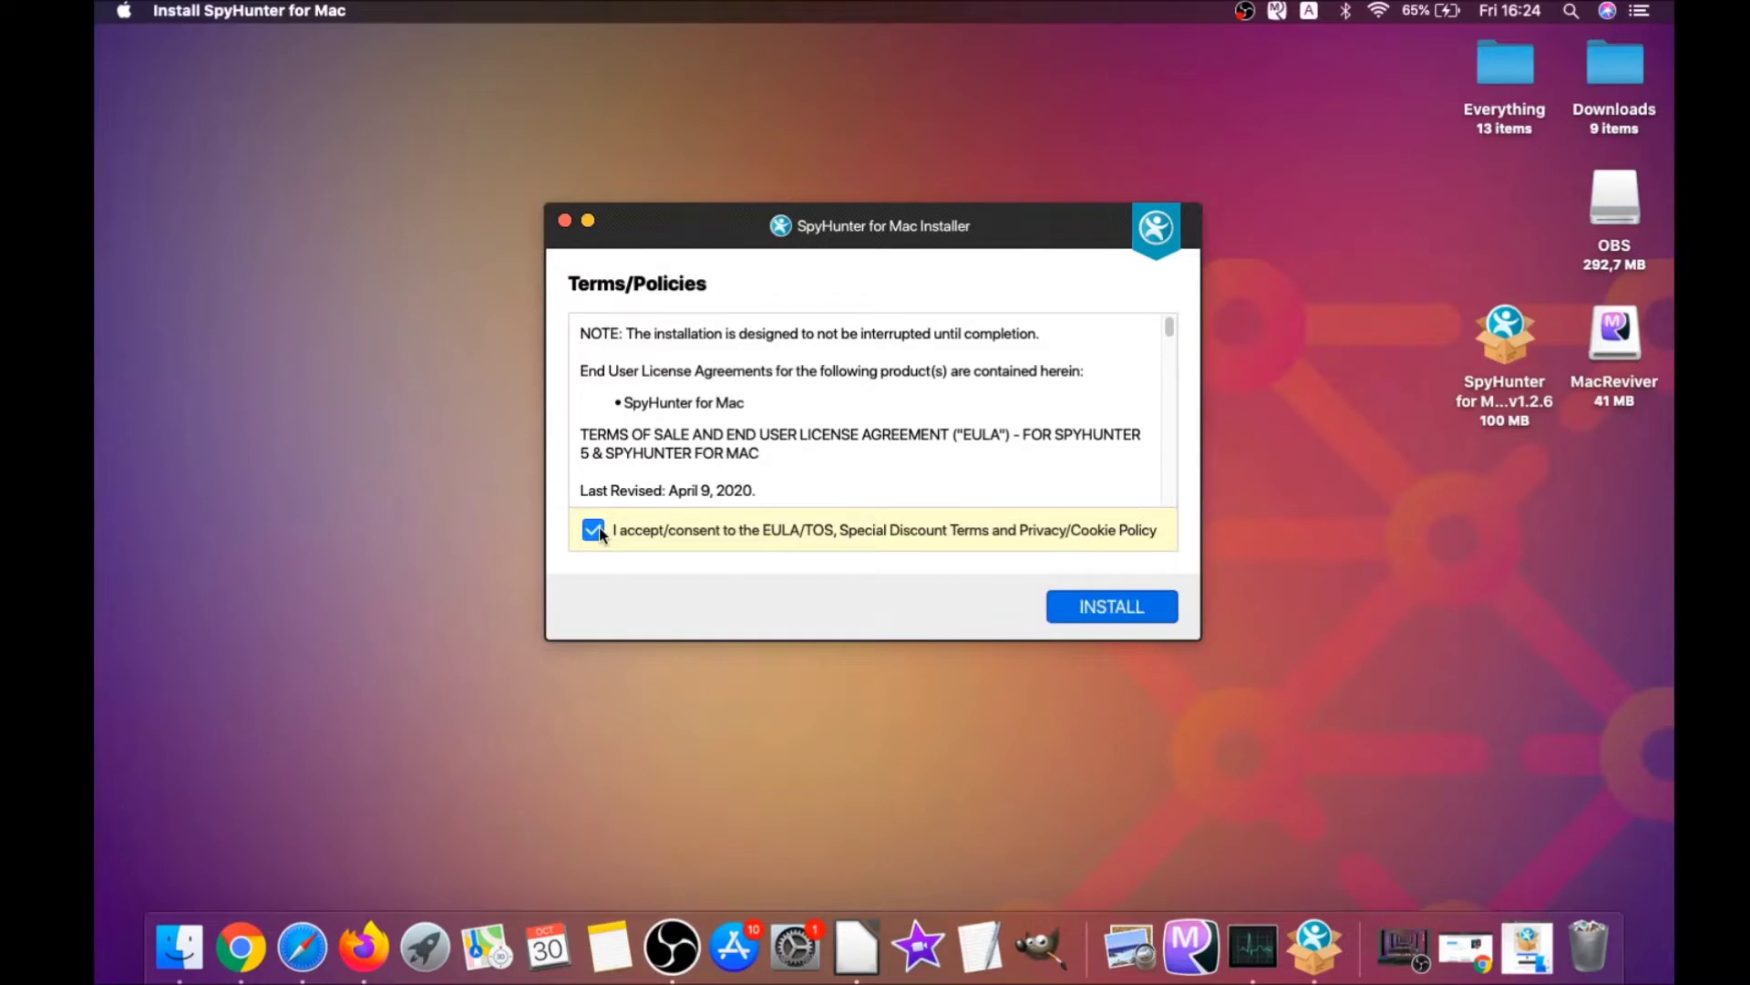
click(1065, 604)
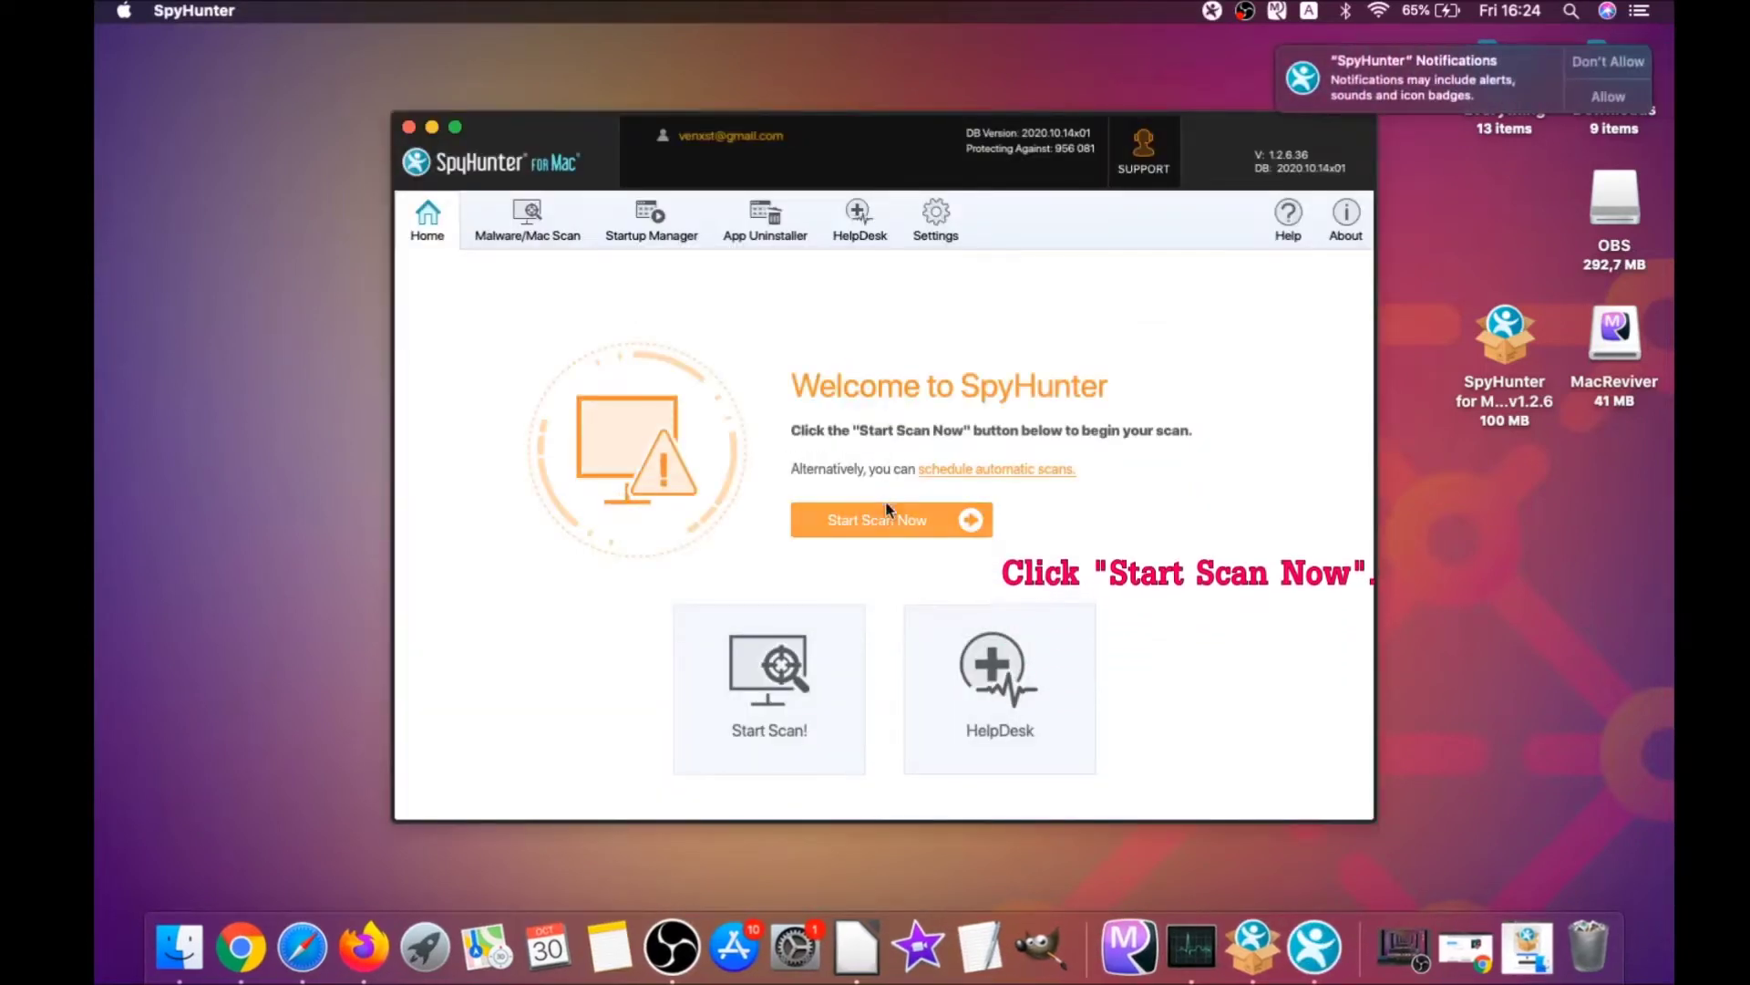
- Run a SpyHunter scan, which finds 3 issues including MacReviverSetup.dmg malware
click(889, 519)
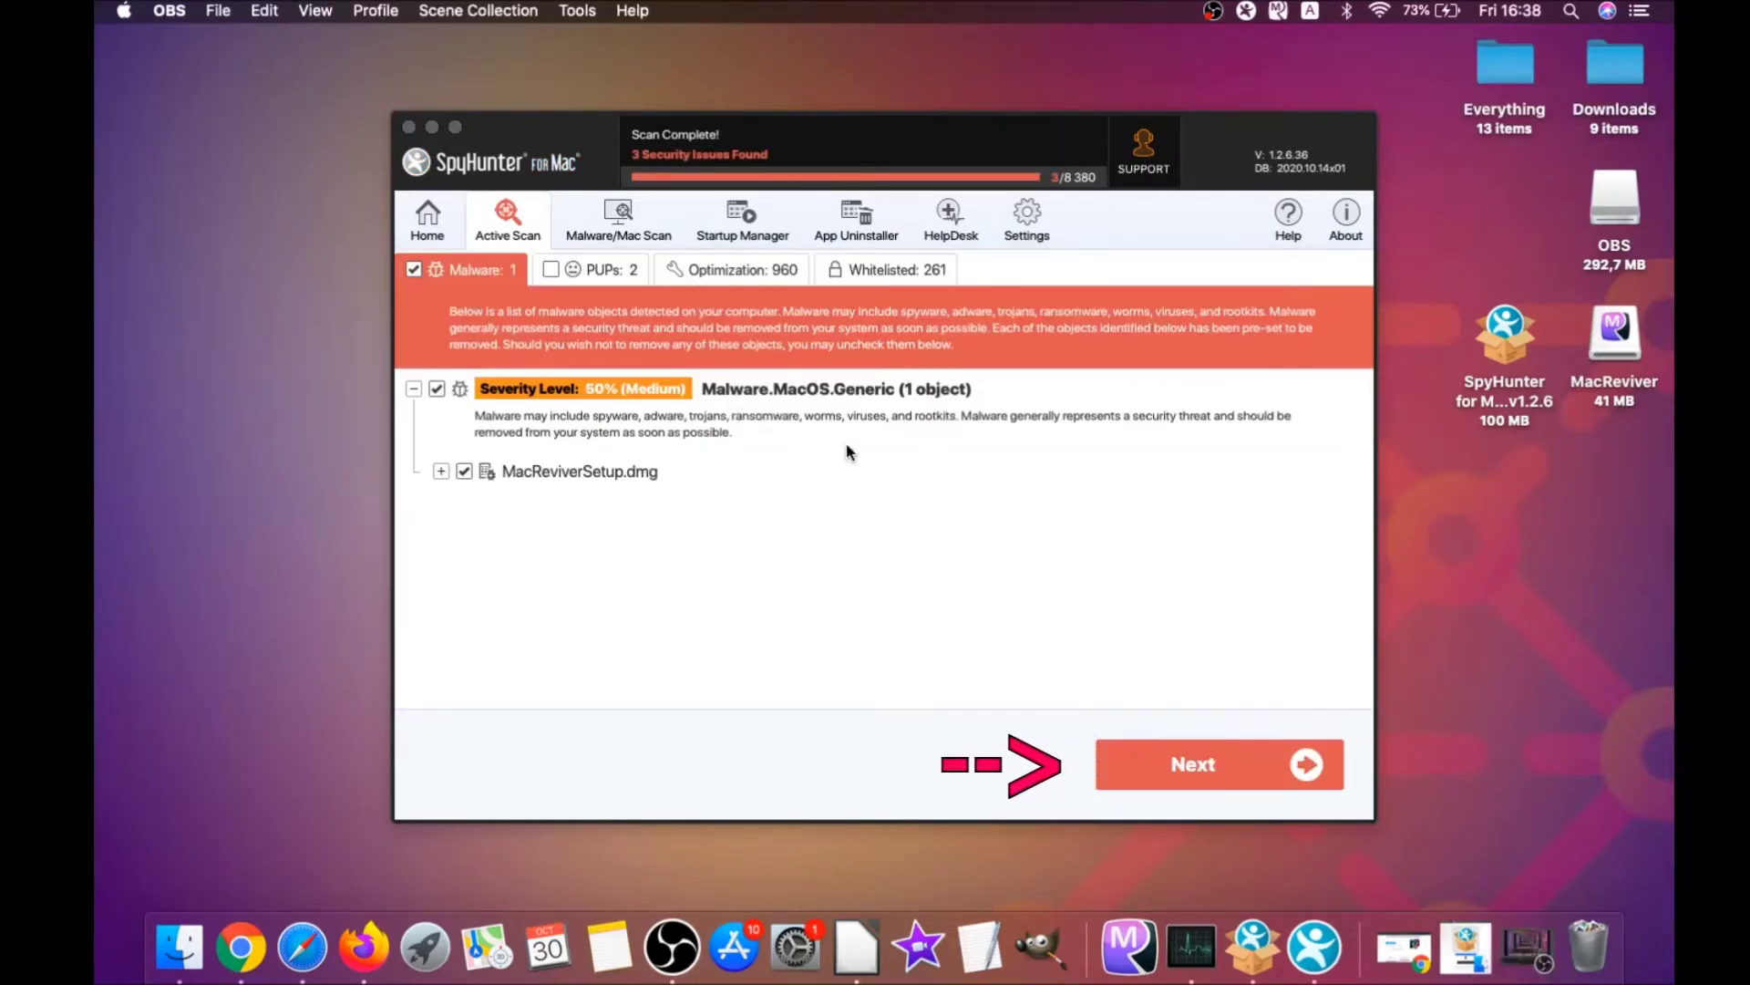
- Remove the MacReviverSetup.dmg malware and both MacReviver PUPs, then finish remediation
click(1201, 772)
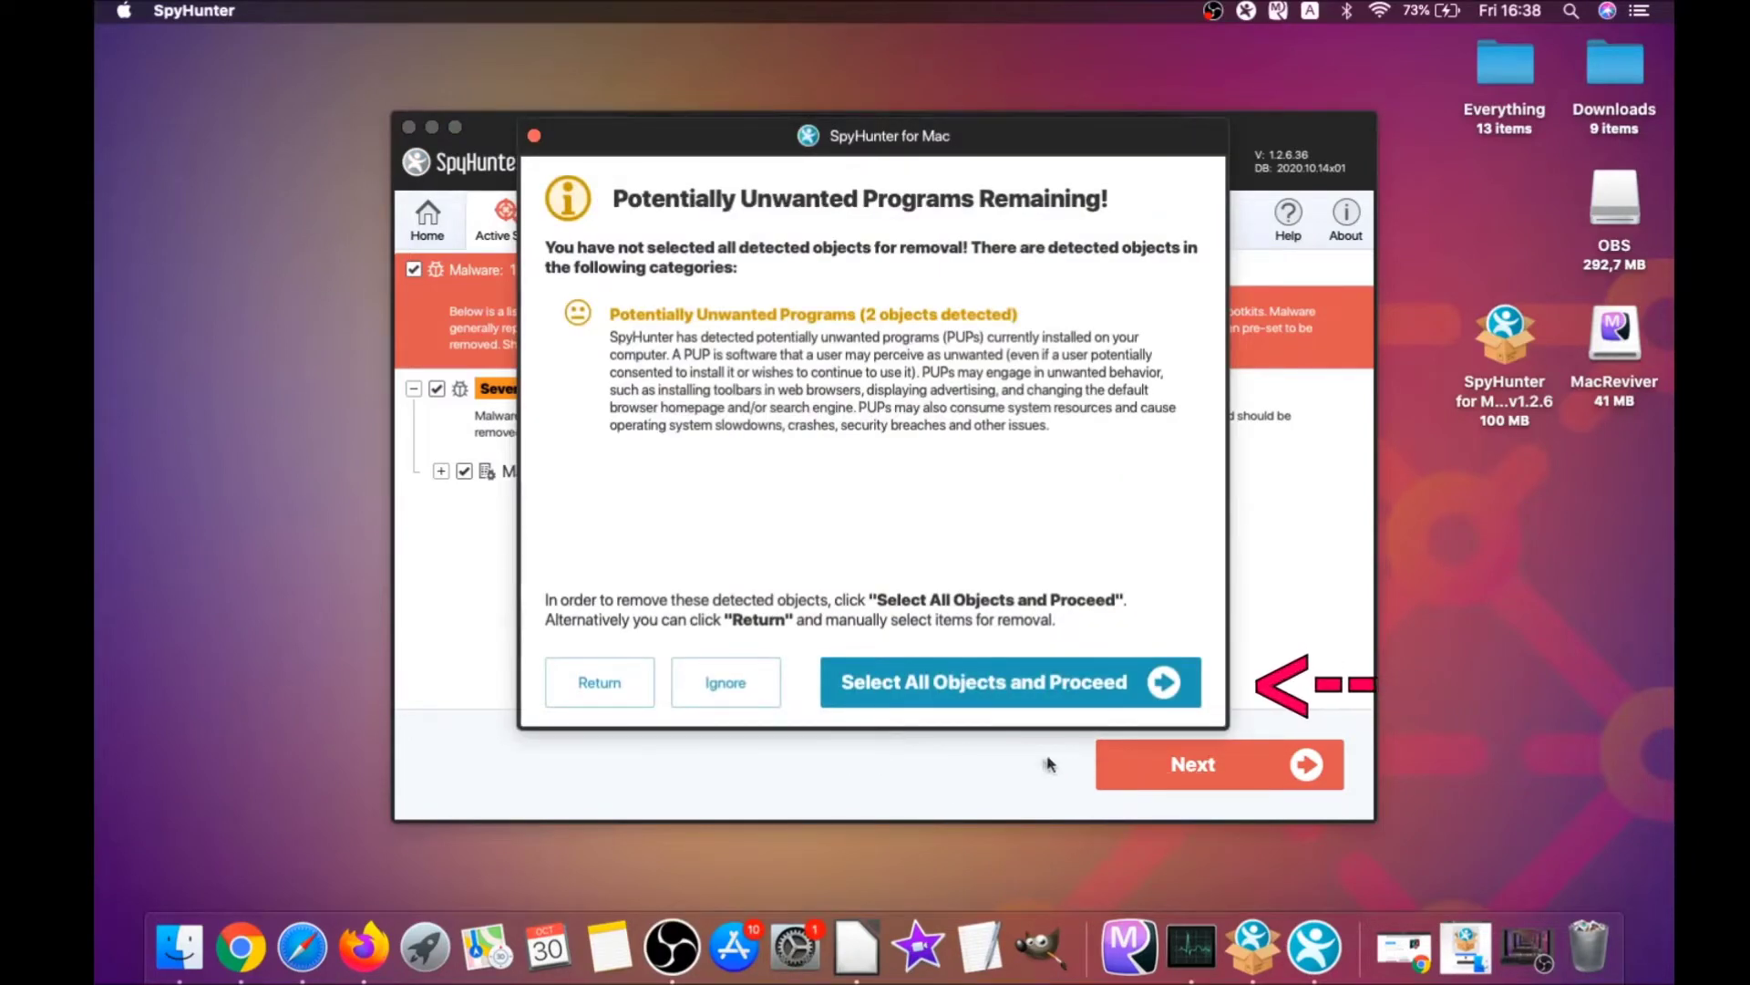
click(700, 685)
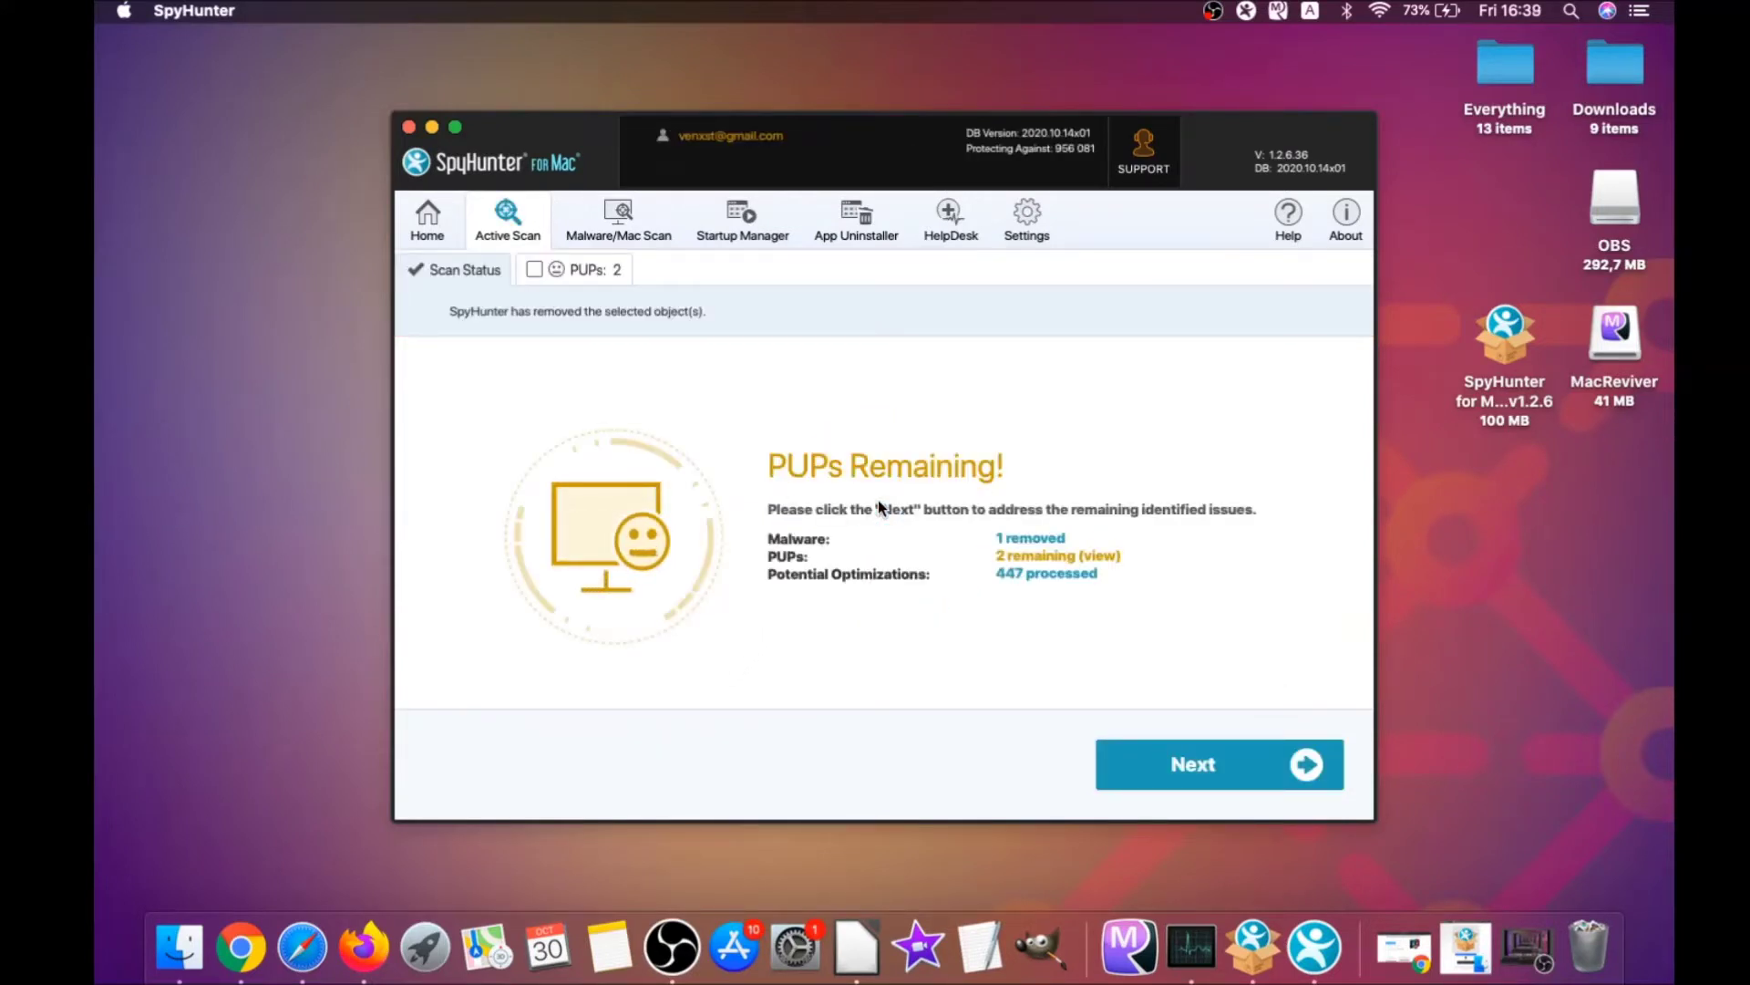
click(590, 268)
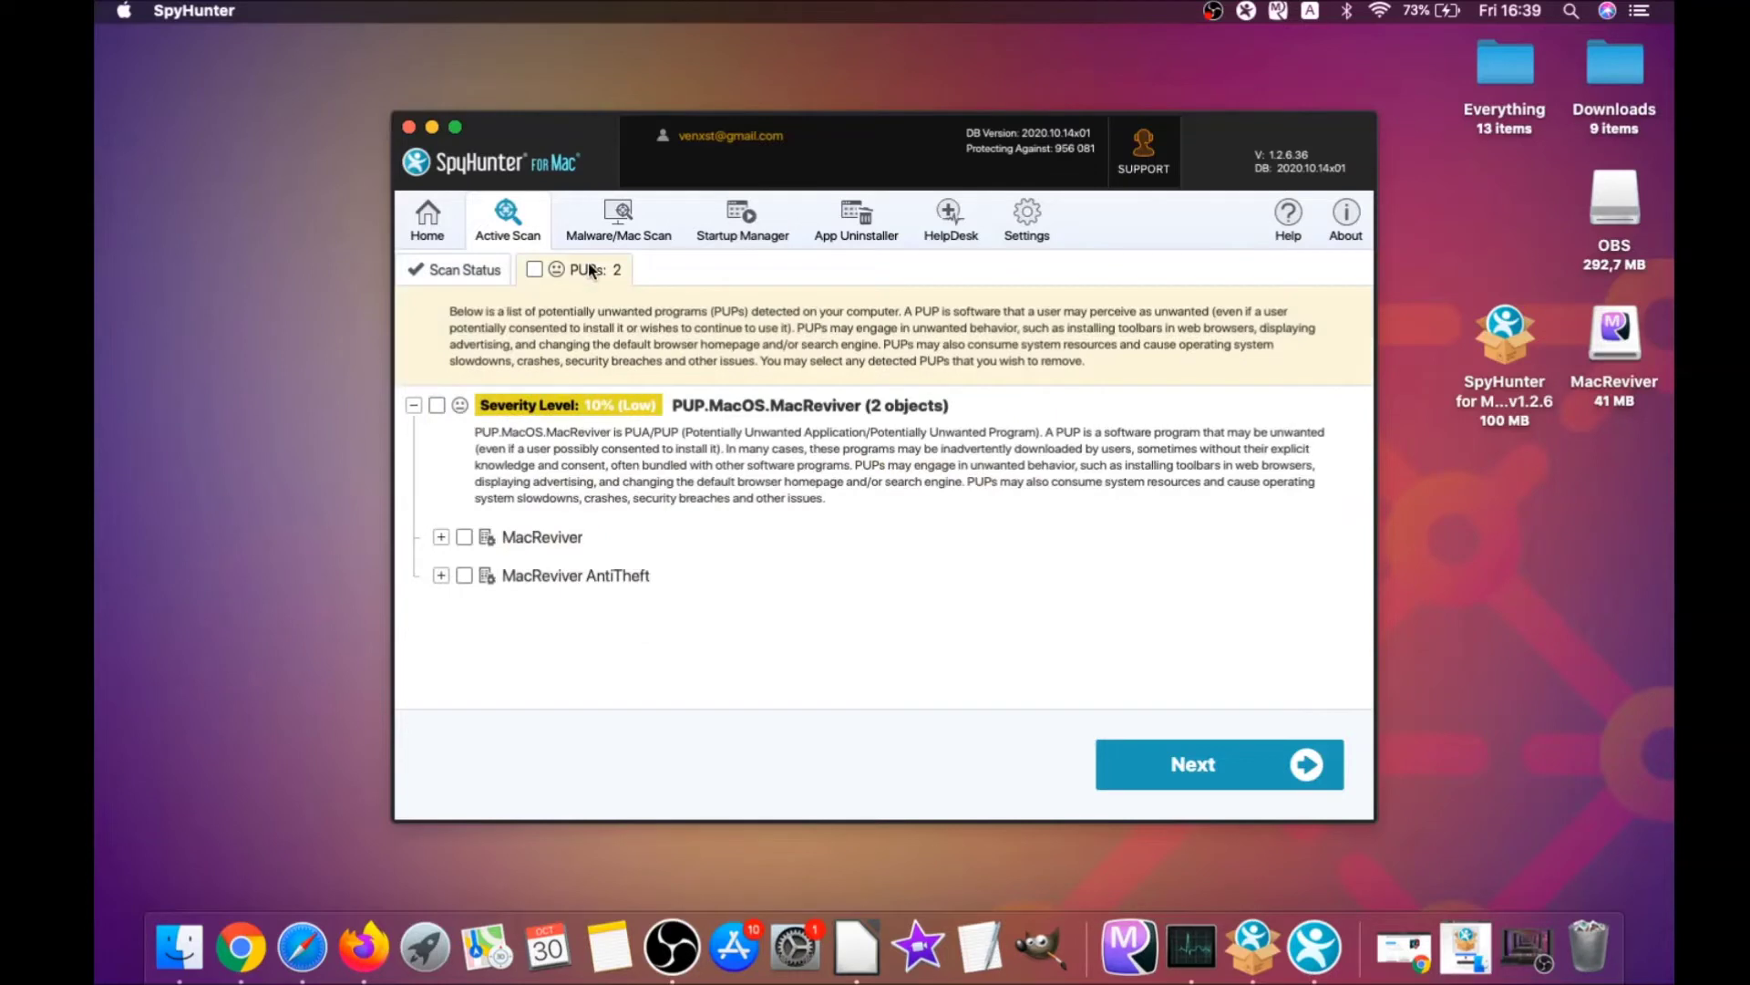
click(537, 271)
click(1223, 762)
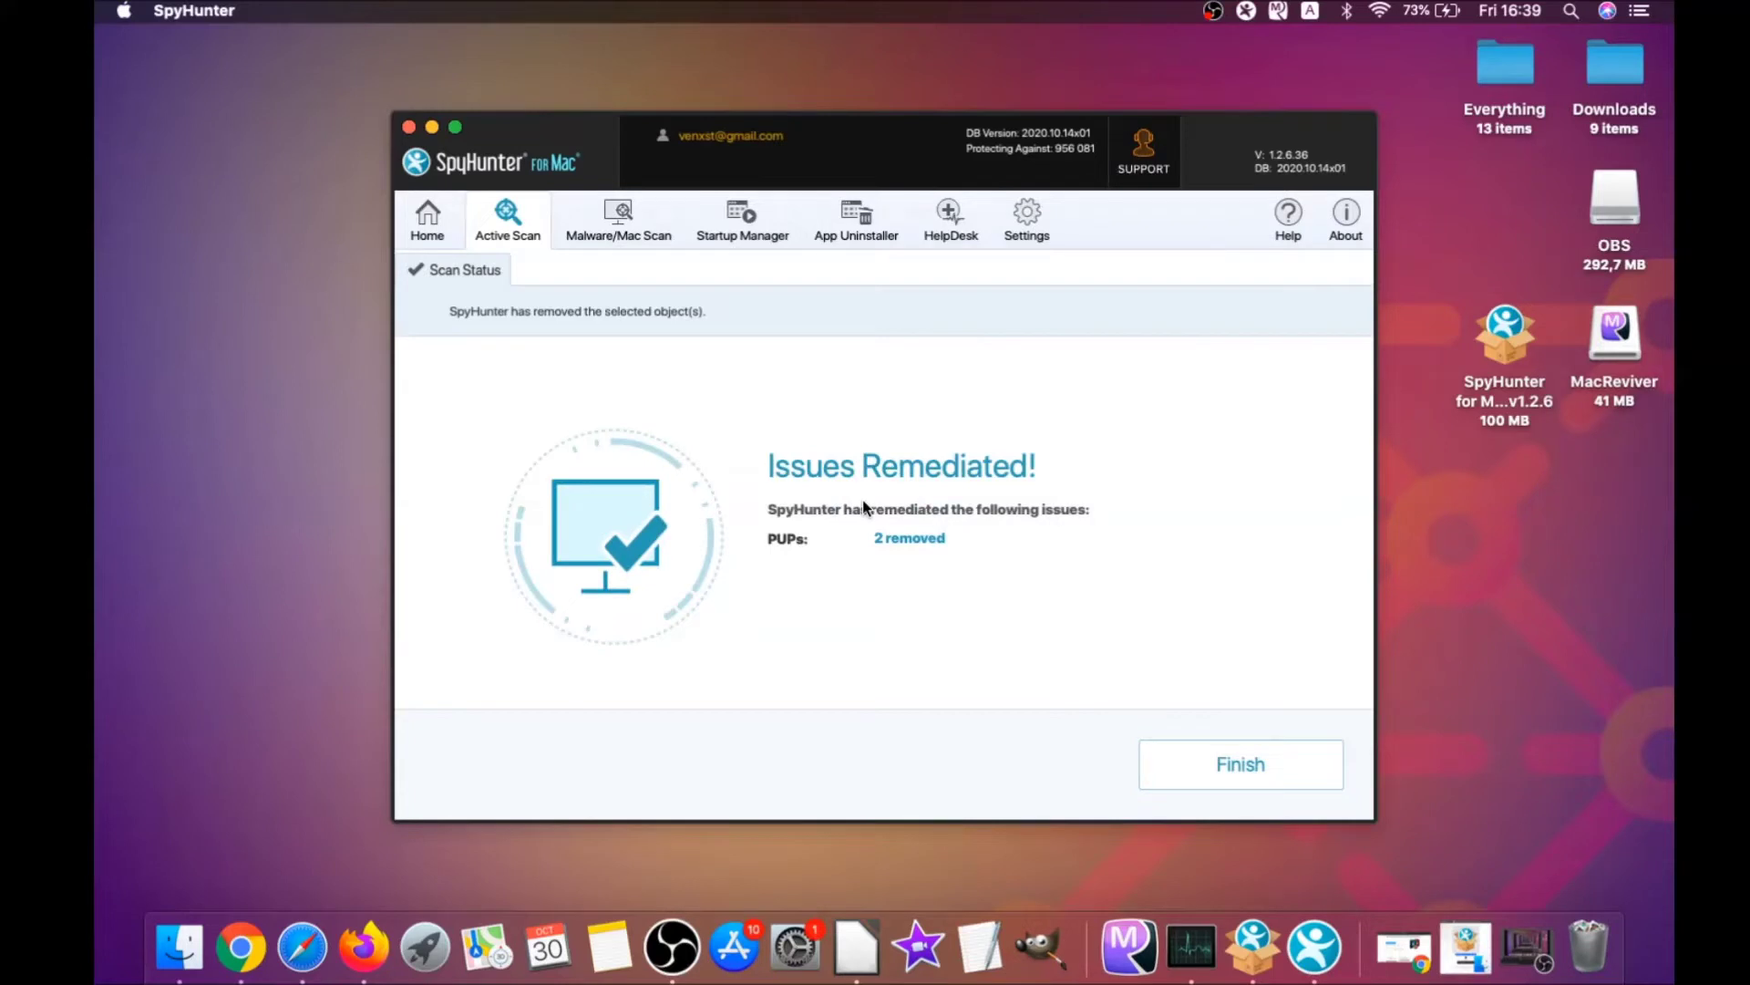
click(1251, 766)
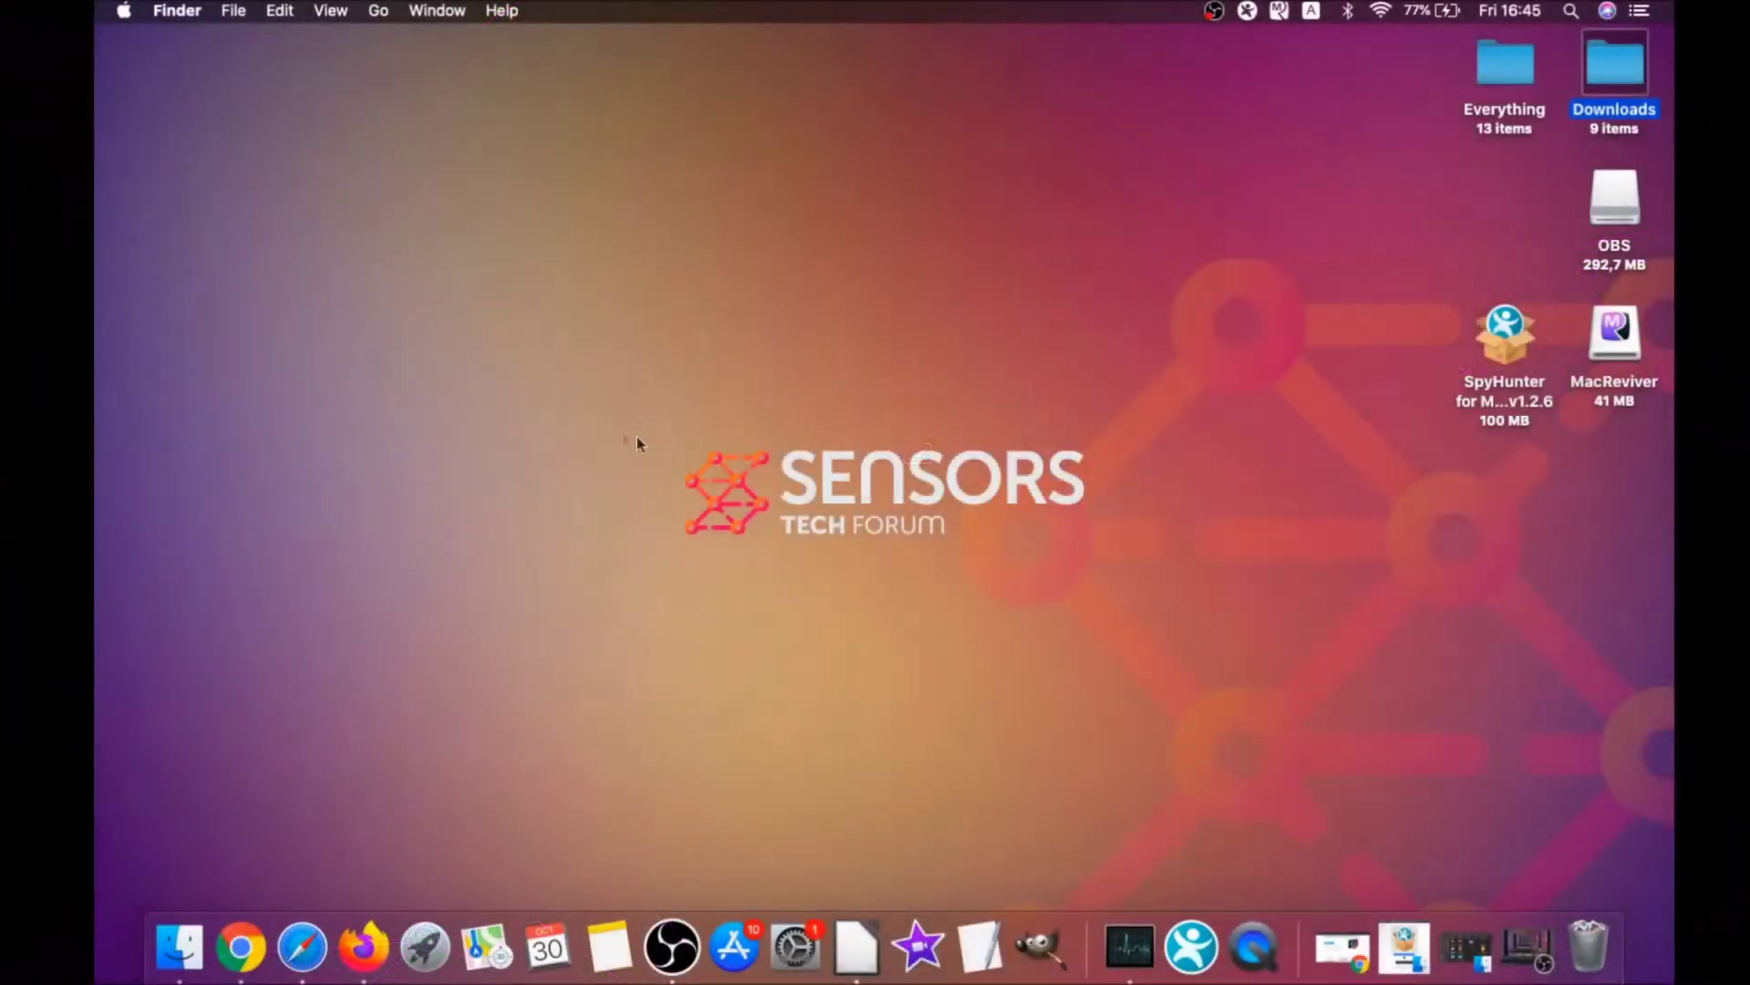
click(532, 384)
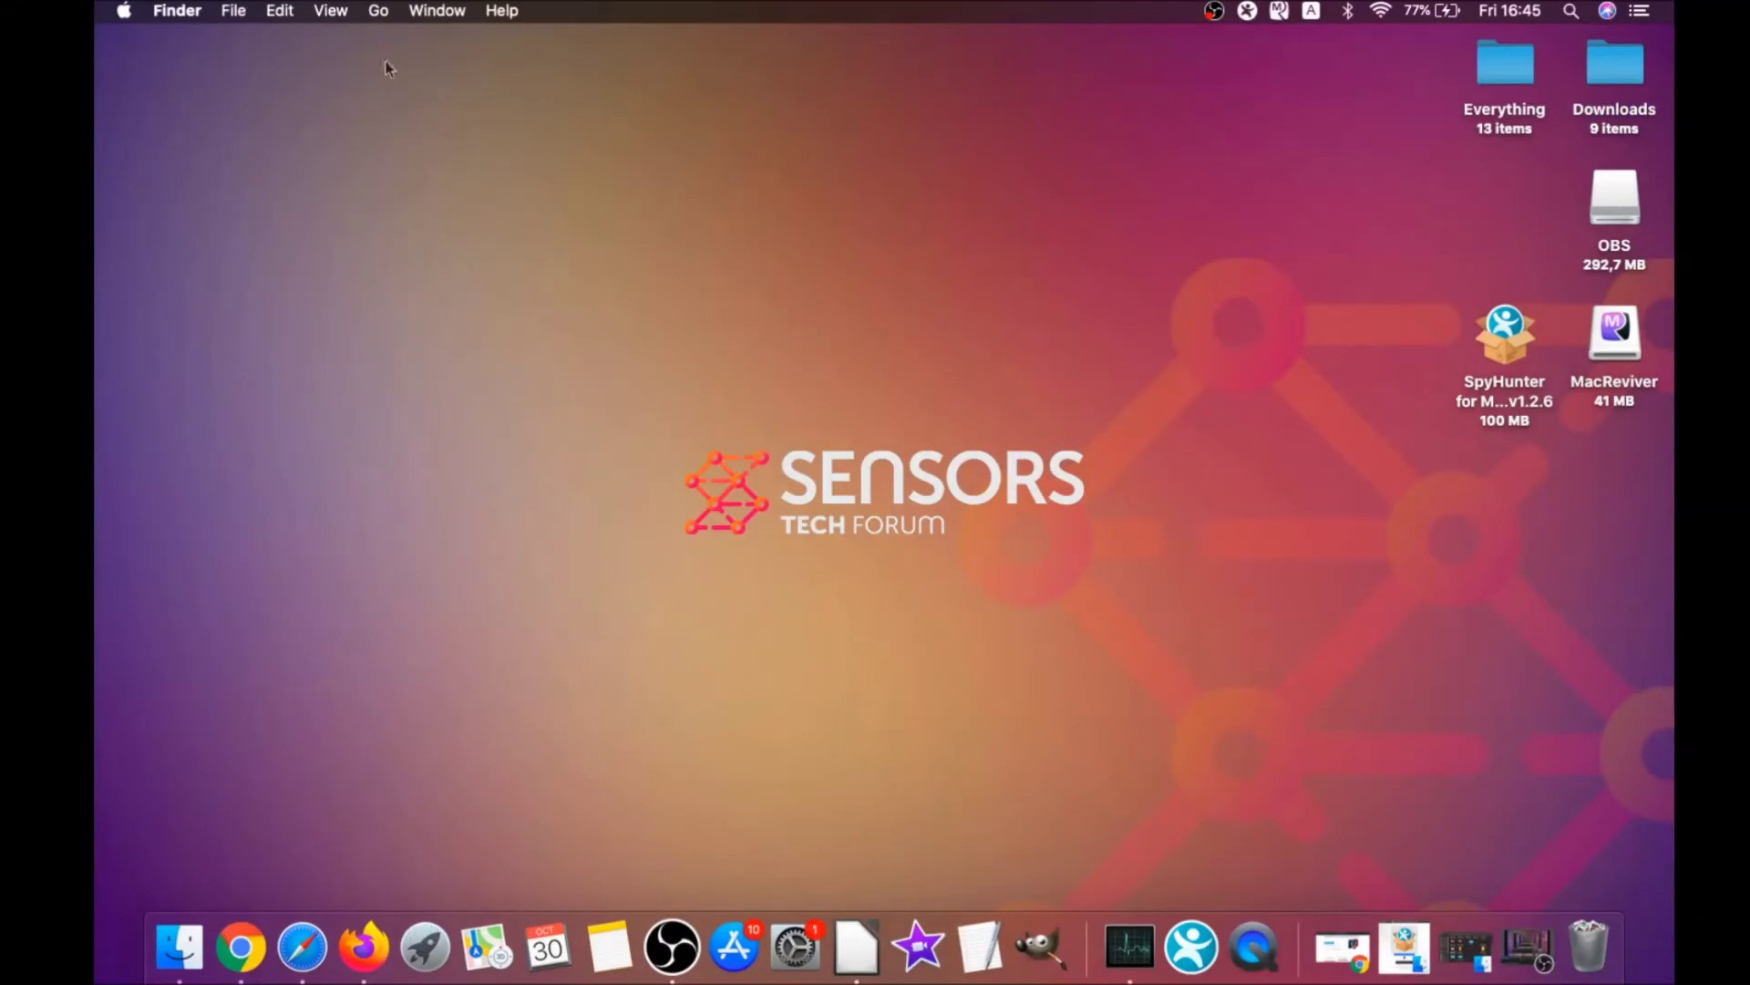
- Move MacReviver.app from the Applications folder to the Bin
click(381, 13)
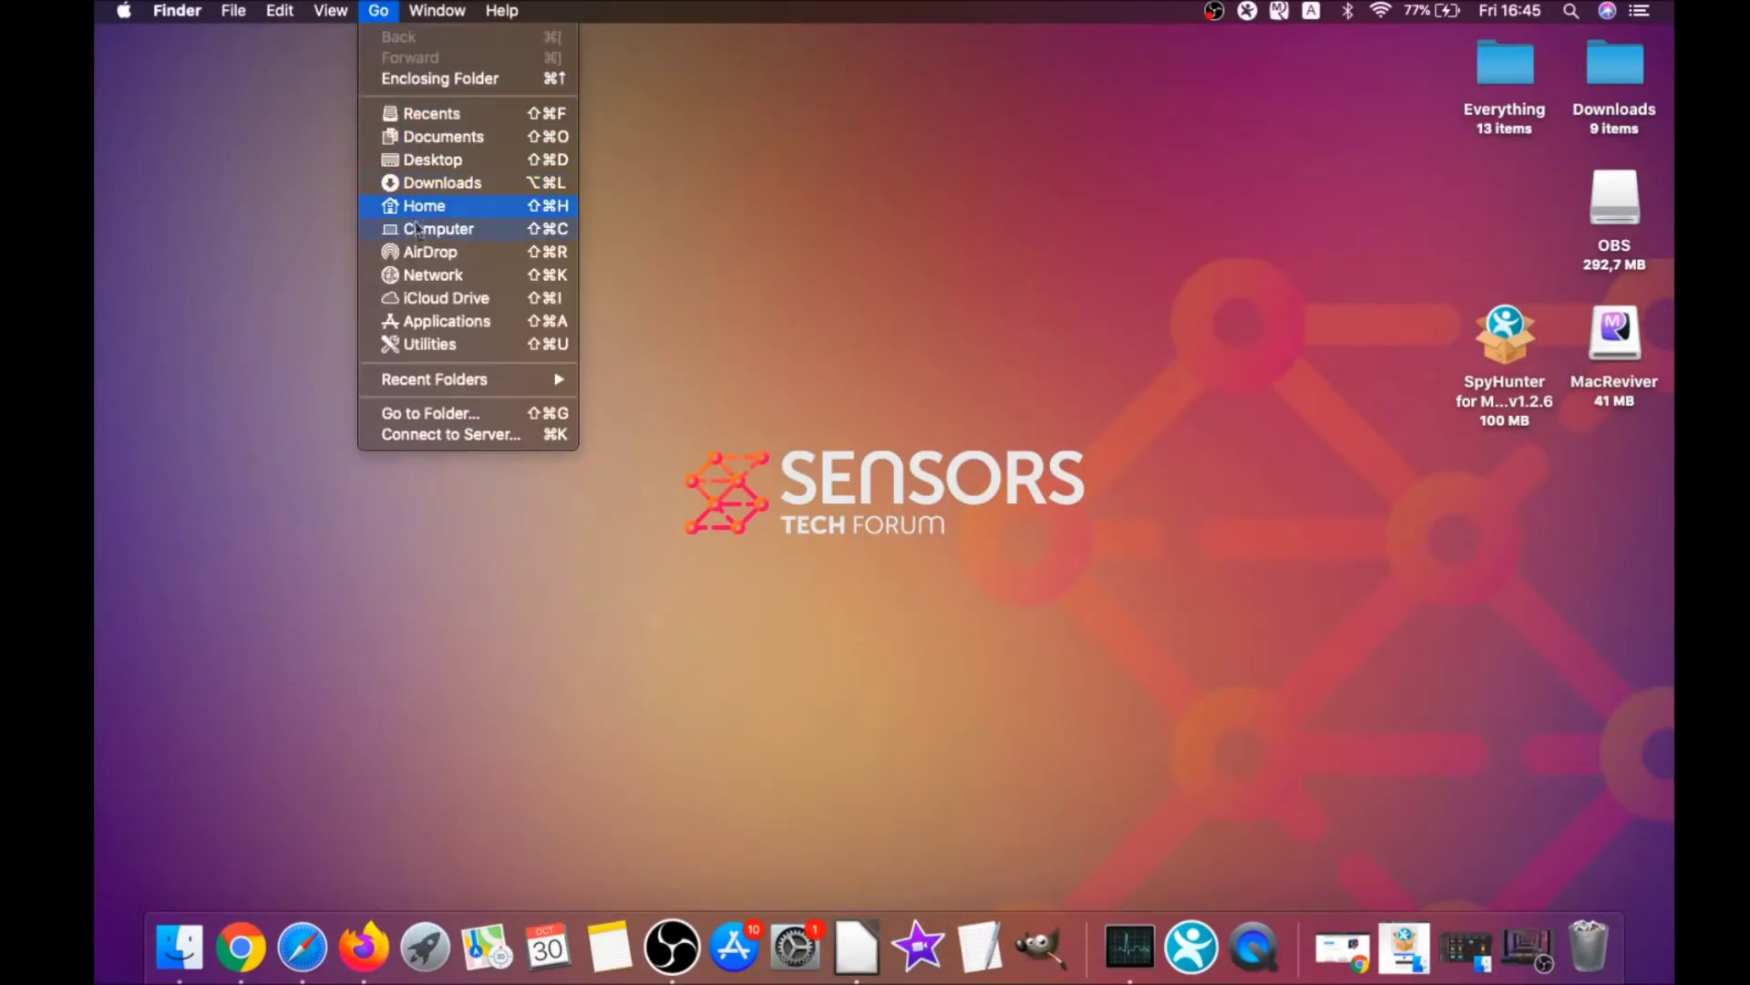
click(441, 322)
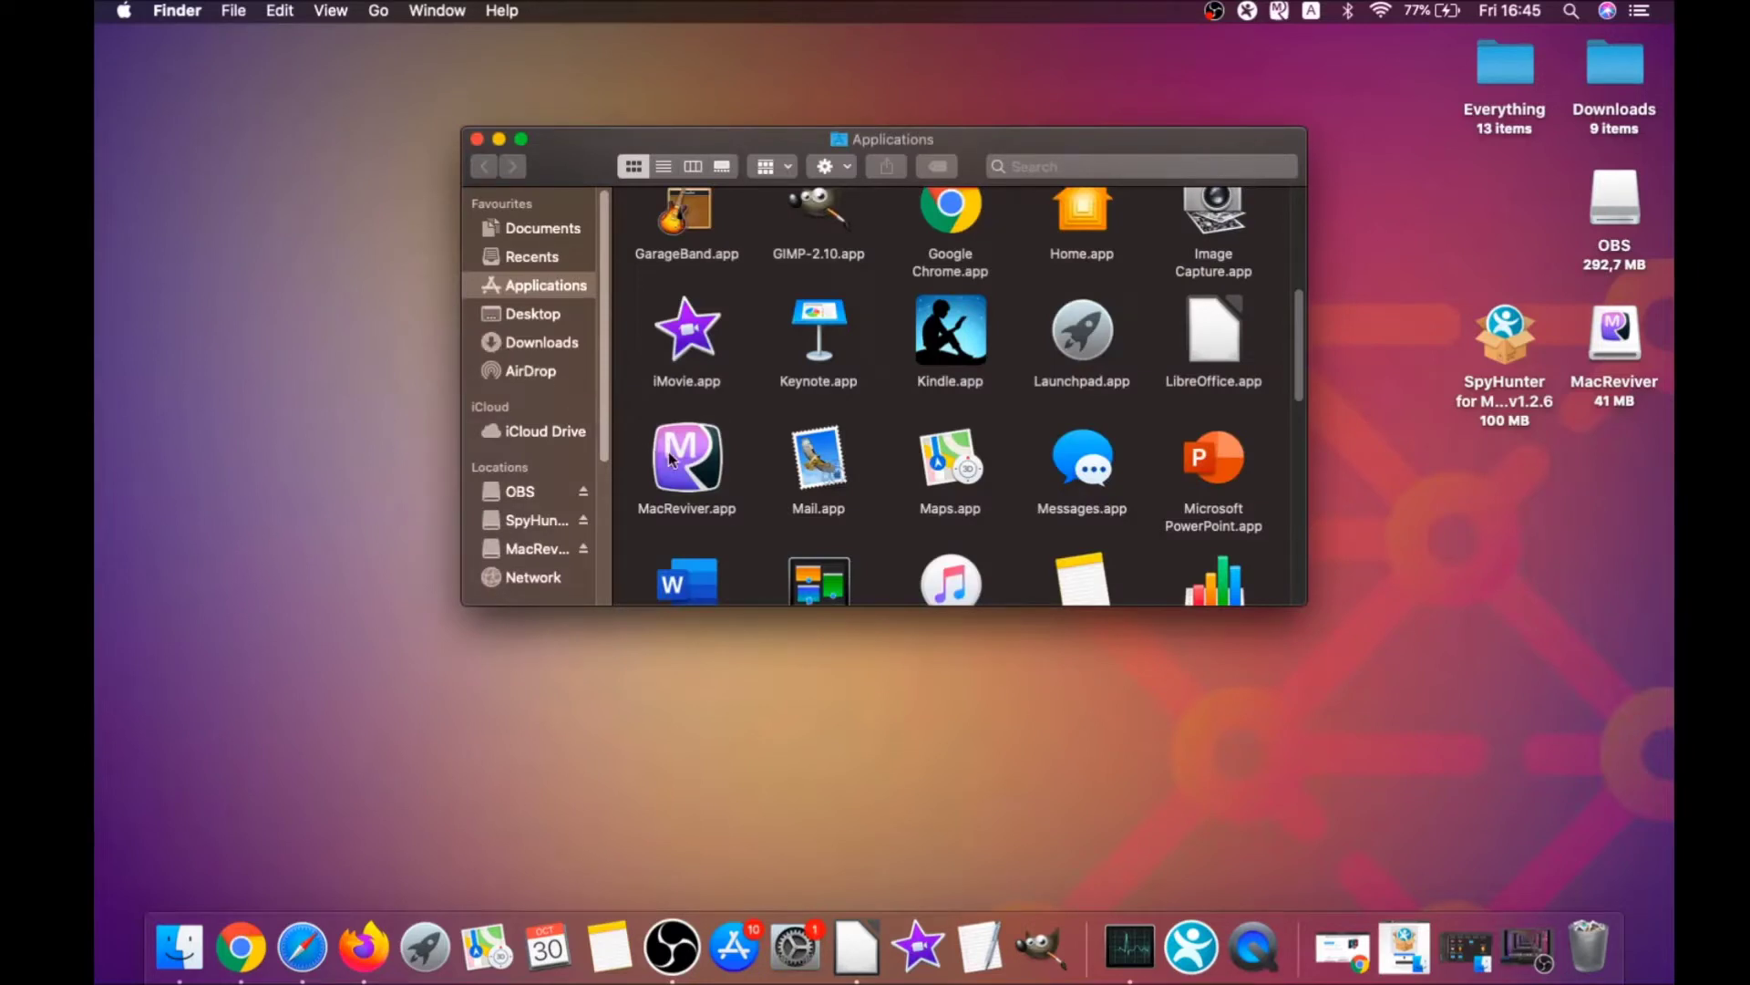
click(670, 459)
drag(675, 462, 1584, 935)
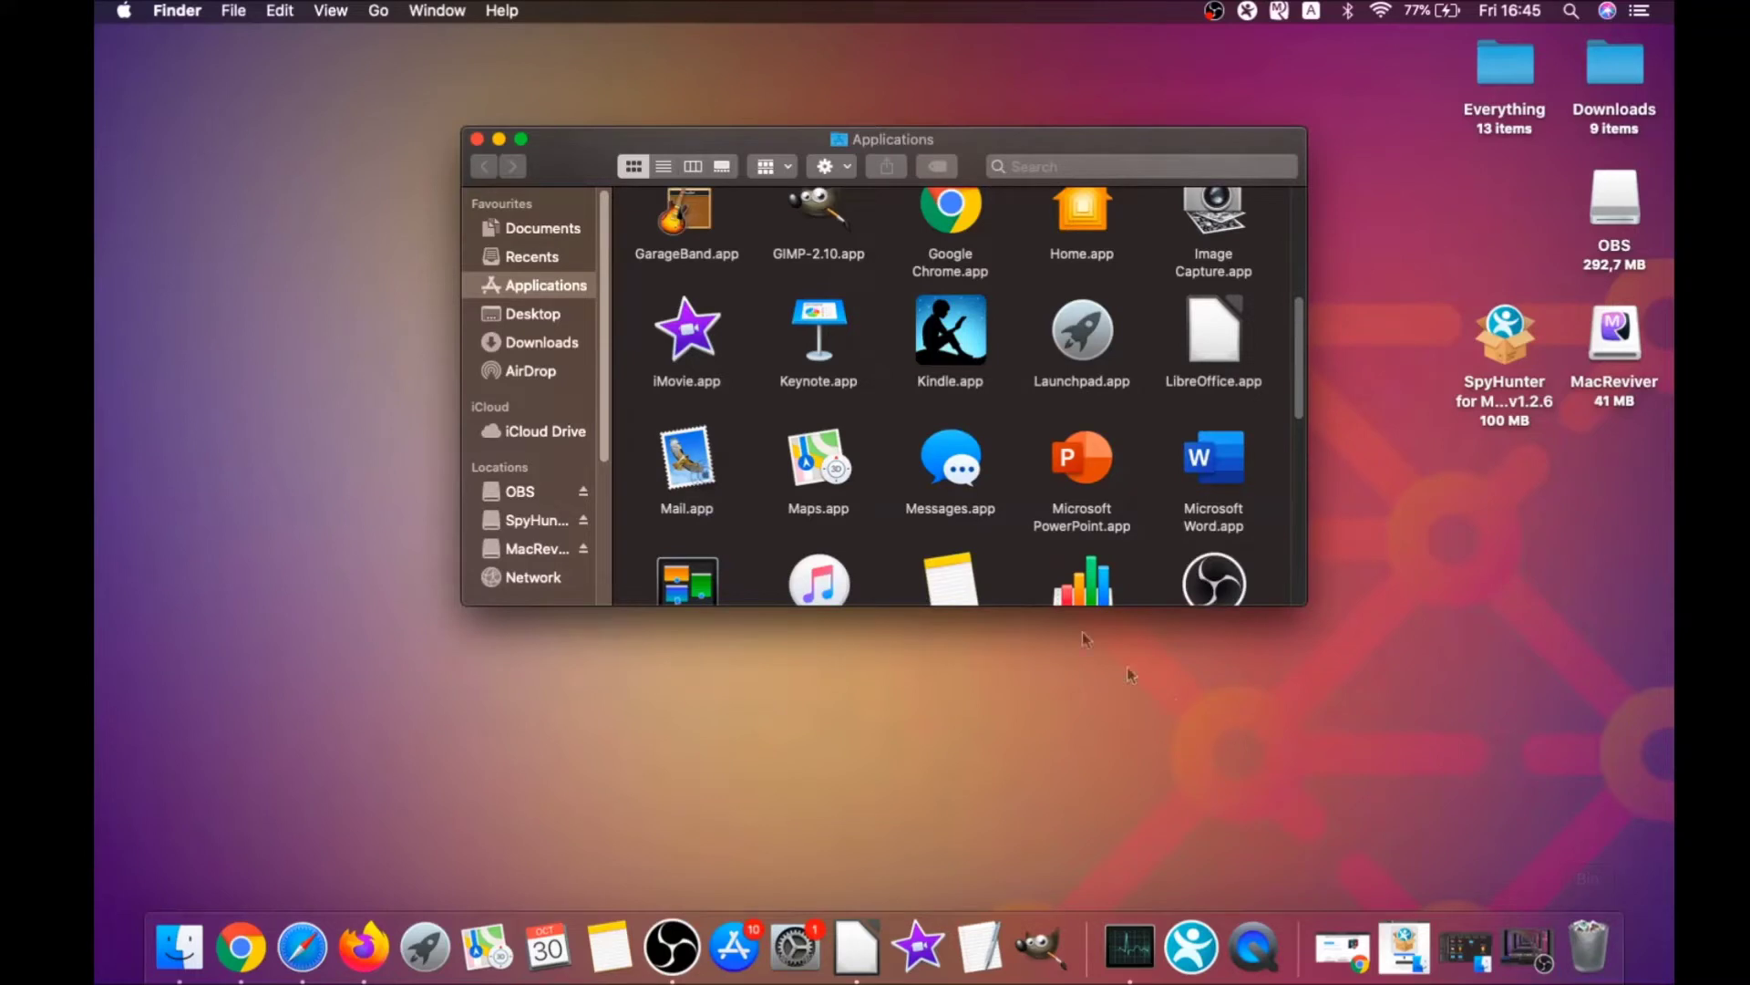
- Close the Applications window and open the Utilities folder
click(476, 139)
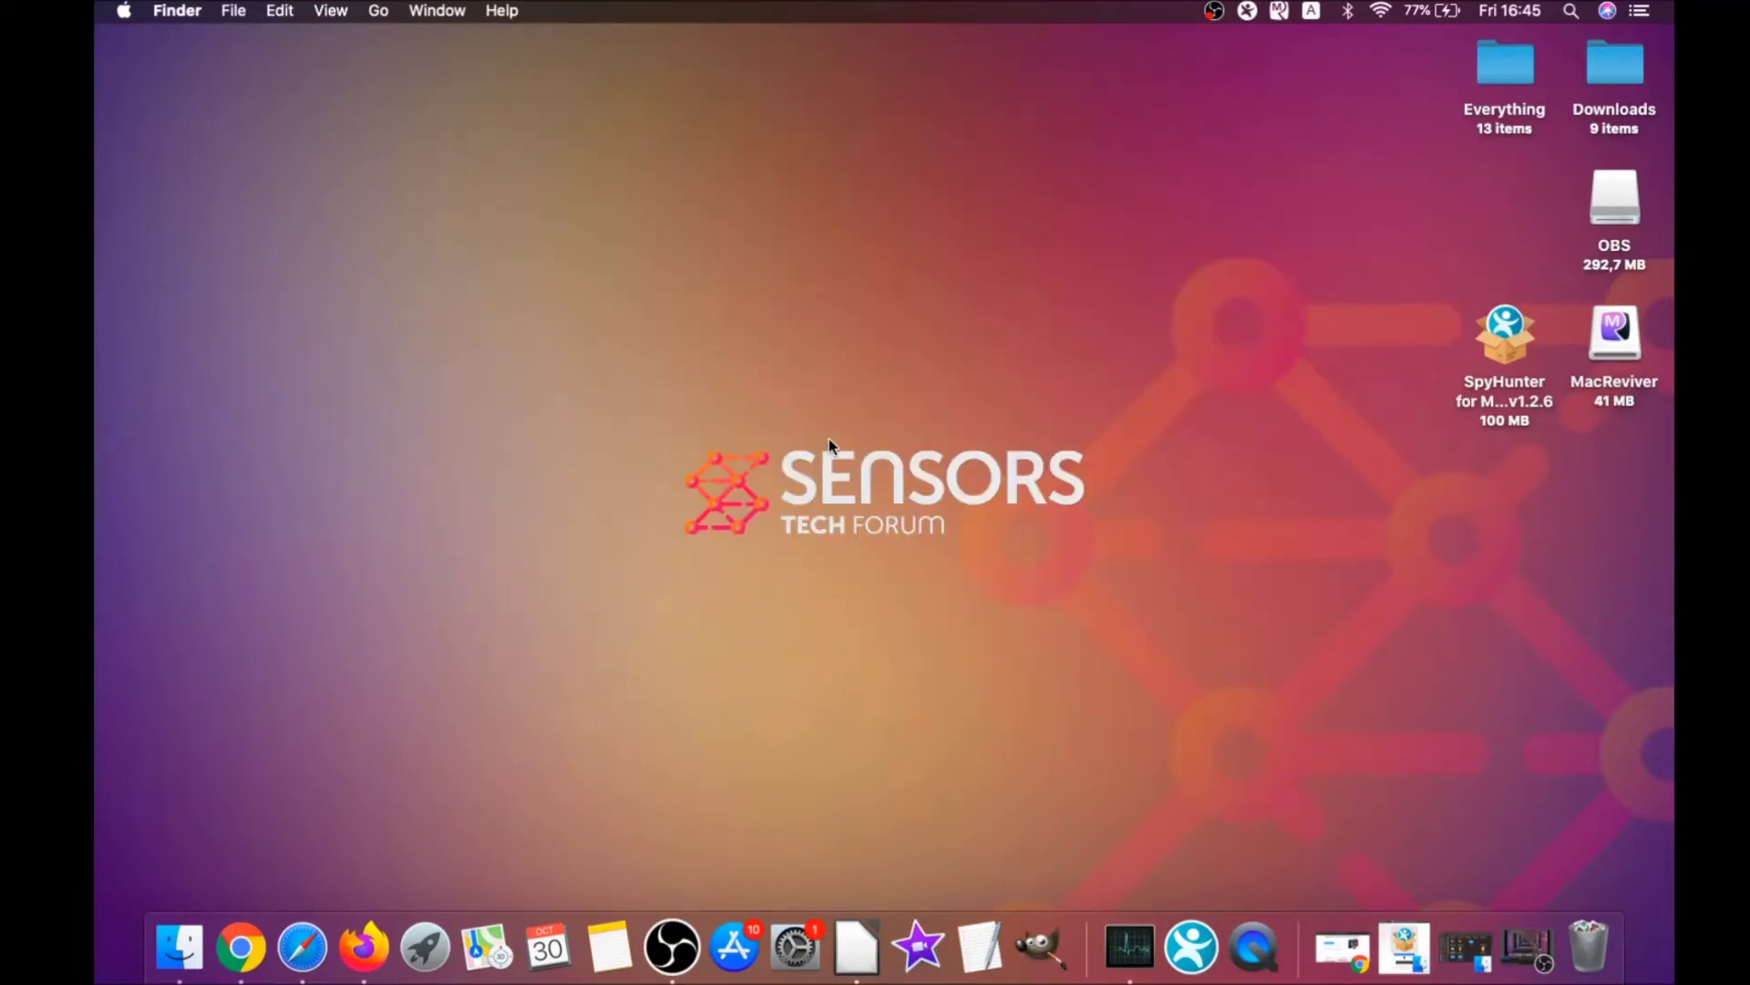
click(379, 11)
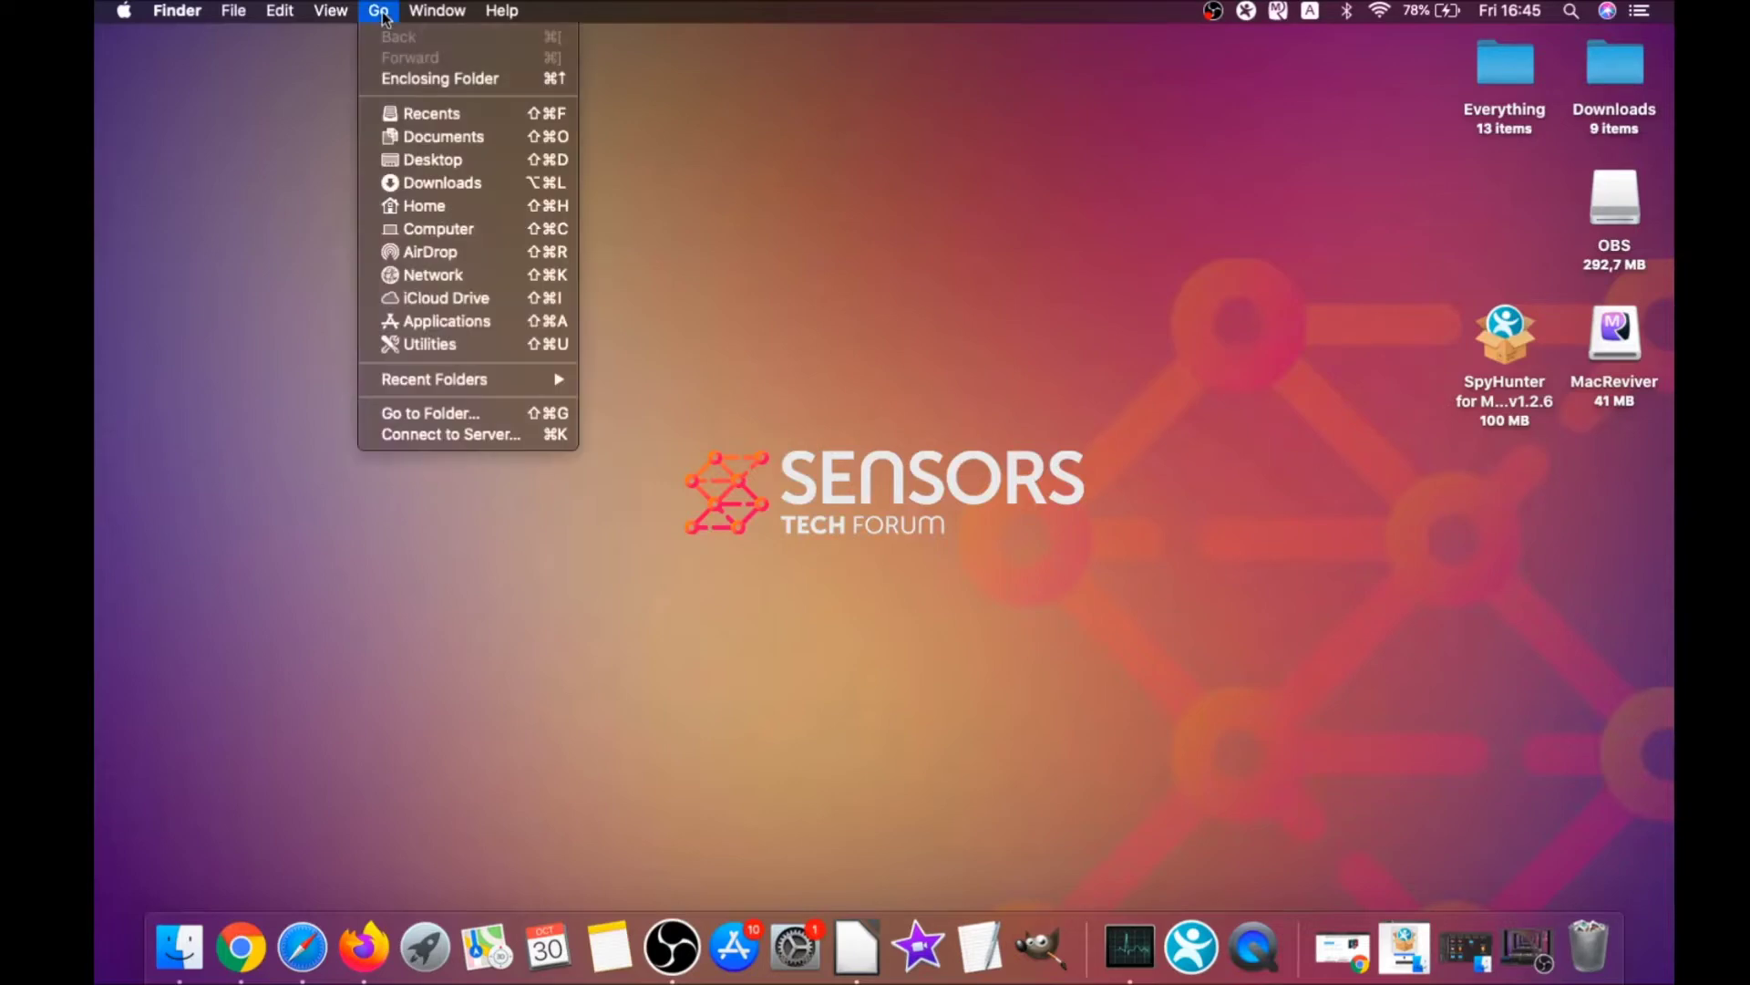
click(459, 351)
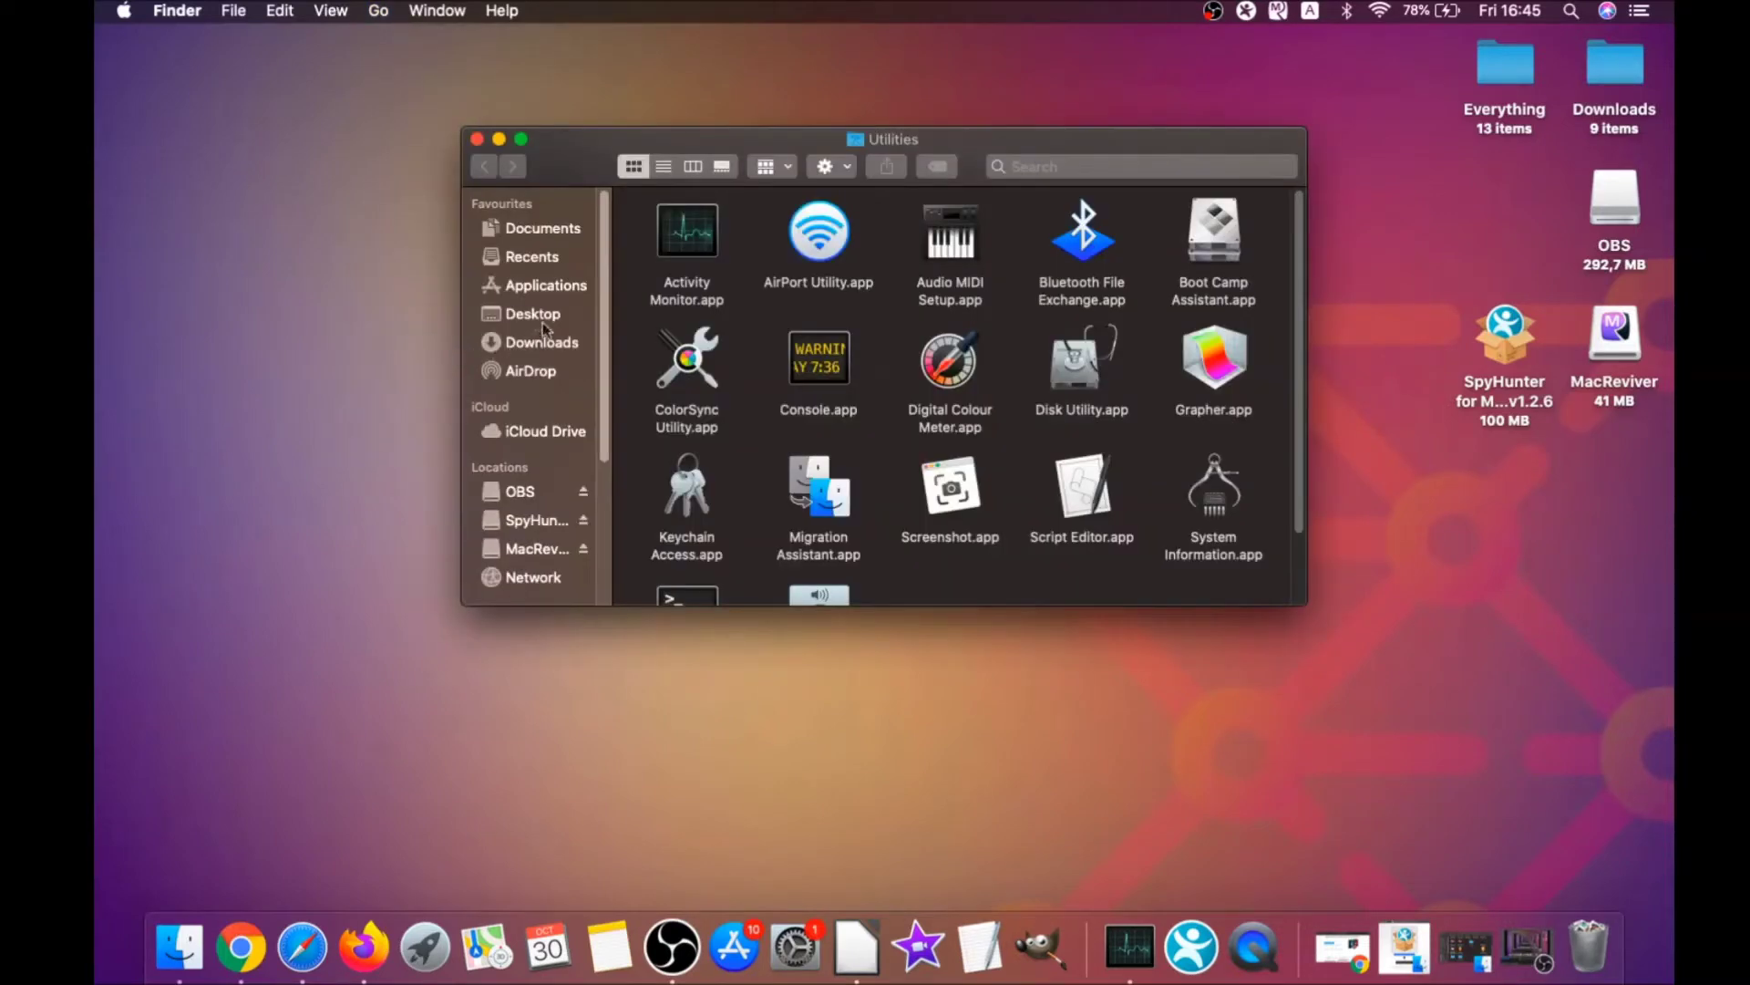
- Launch Activity Monitor and force quit the lsd process
double_click(686, 239)
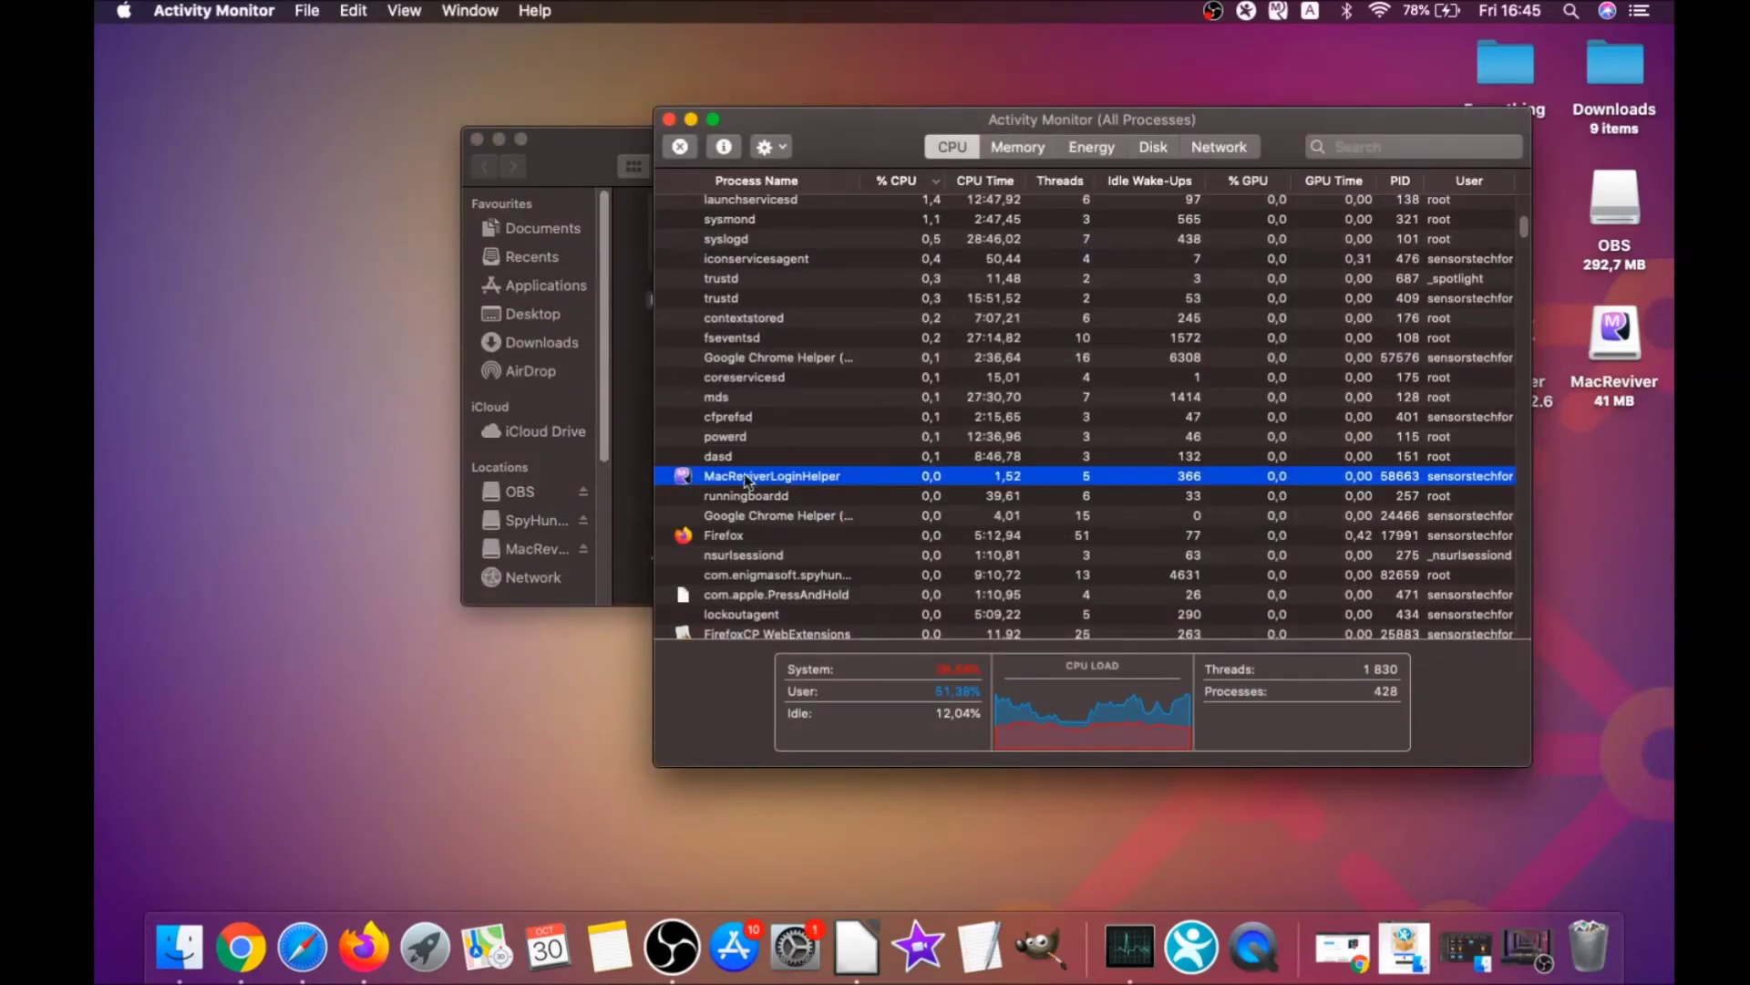
click(743, 483)
scroll(748, 478, down, 10)
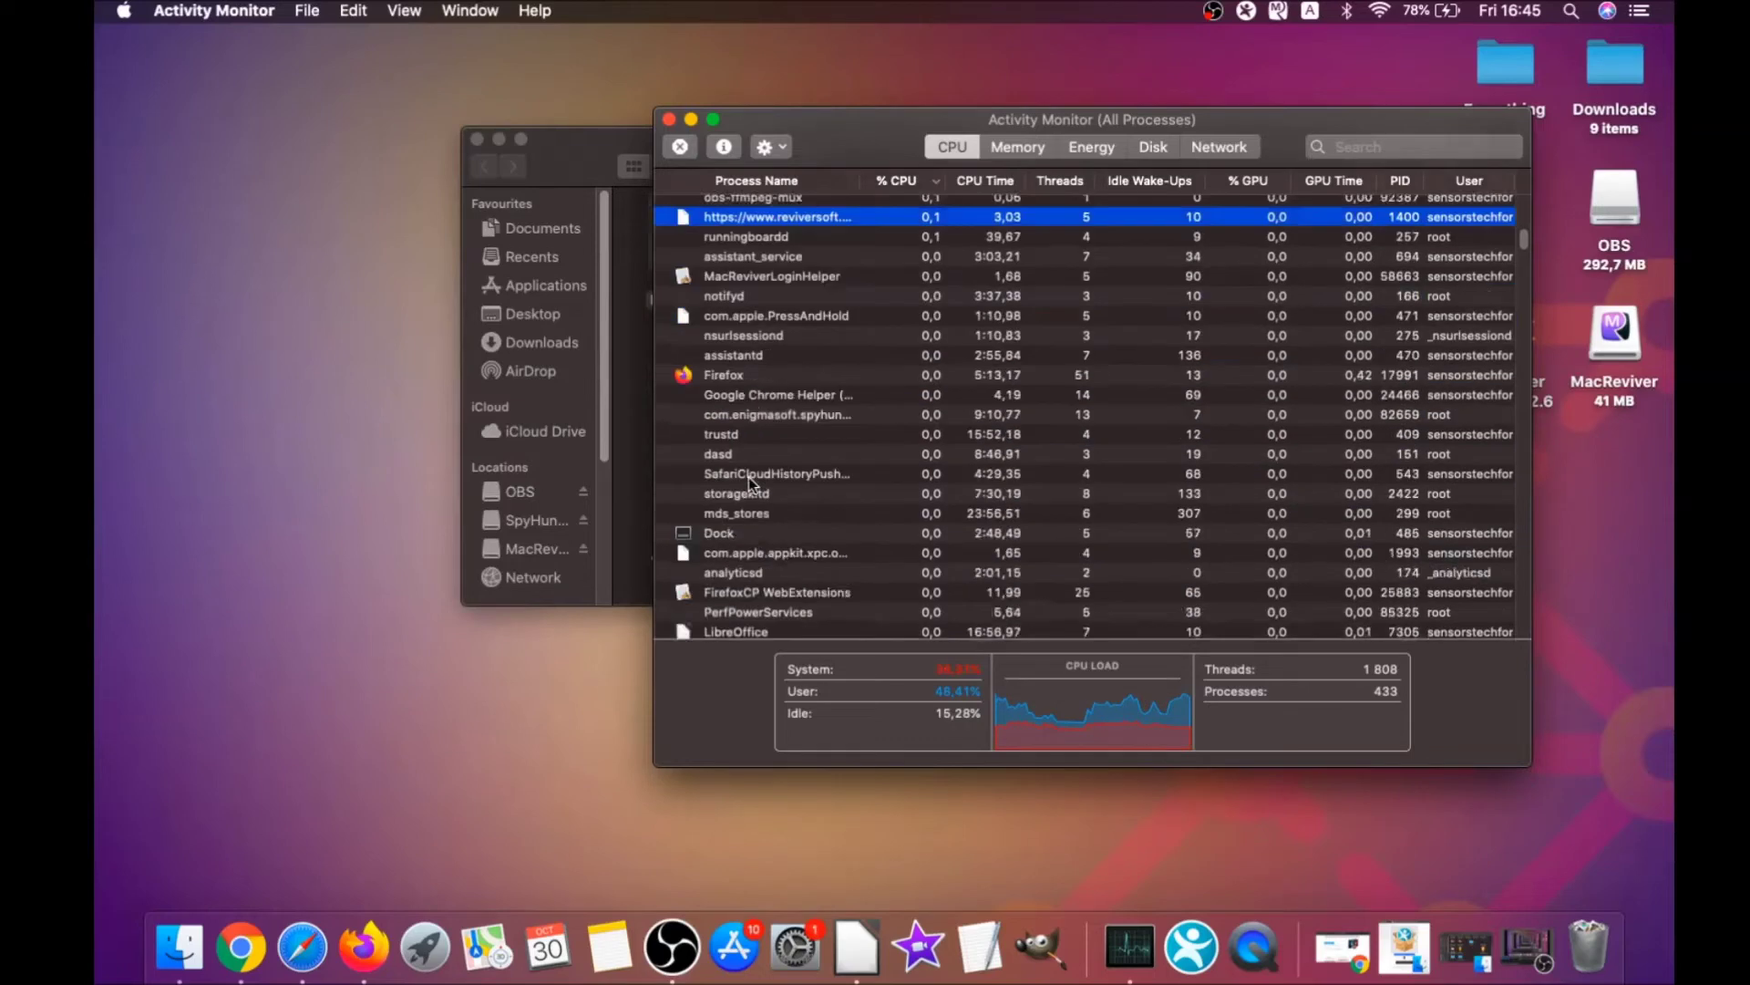
scroll(729, 549, up, 5)
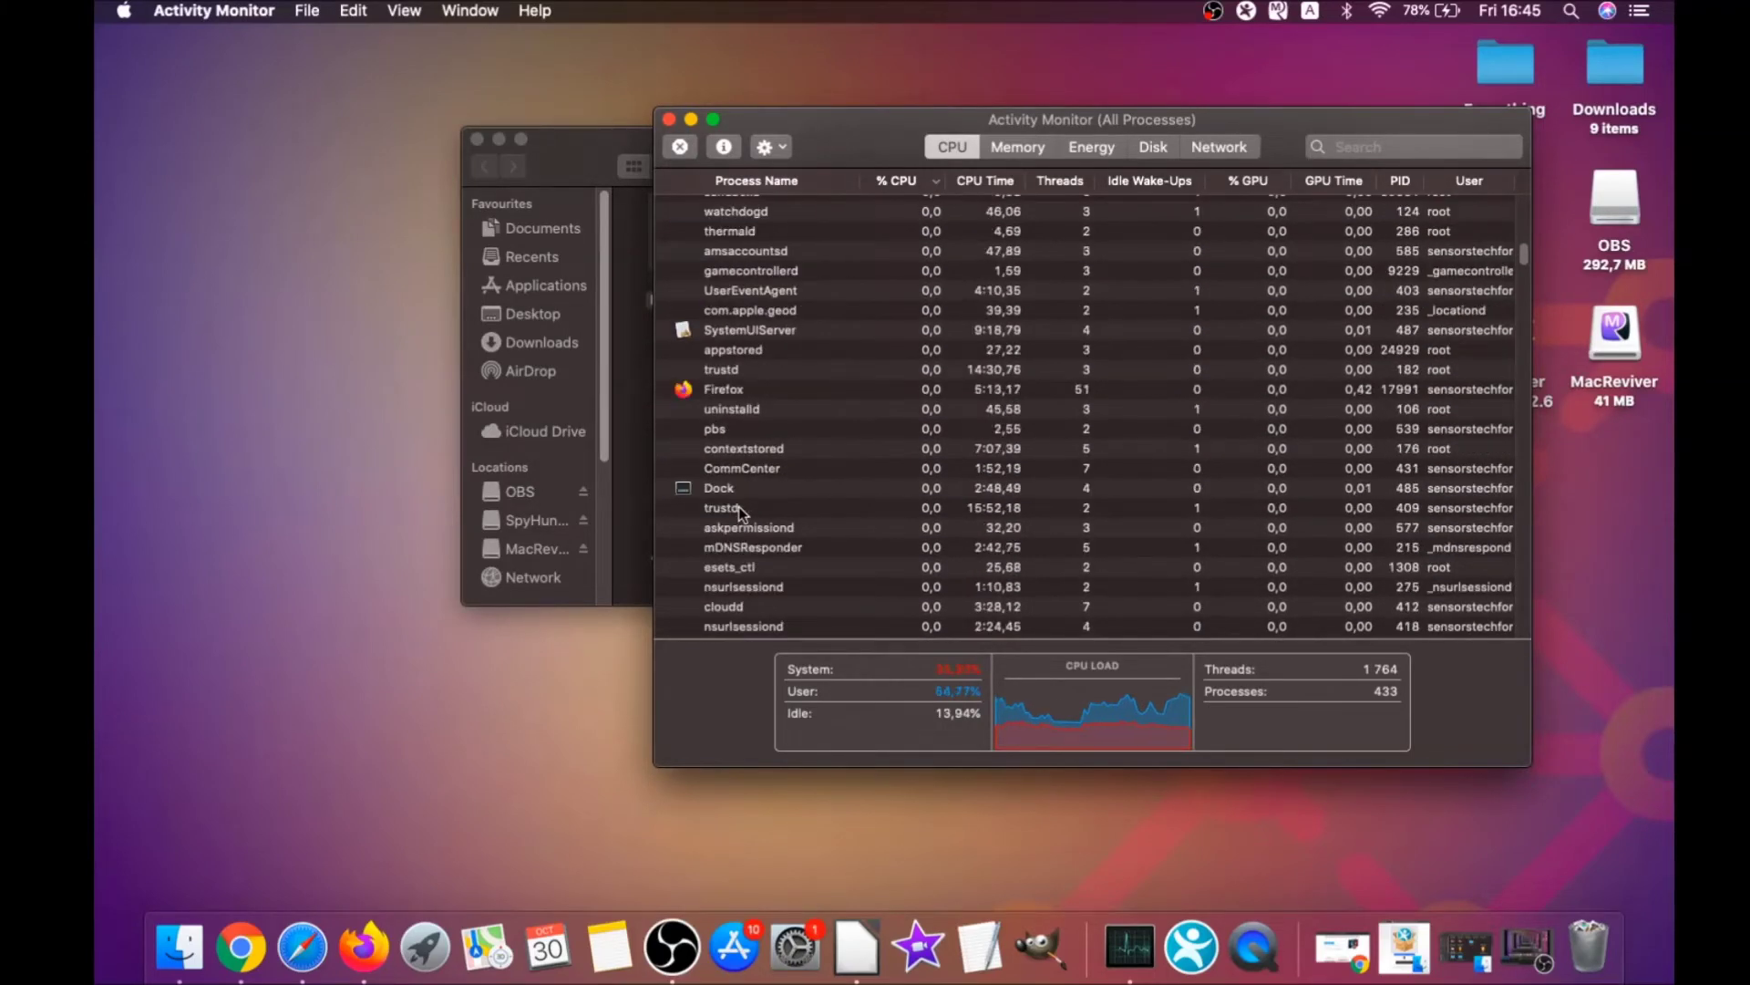
scroll(742, 507, up, 1)
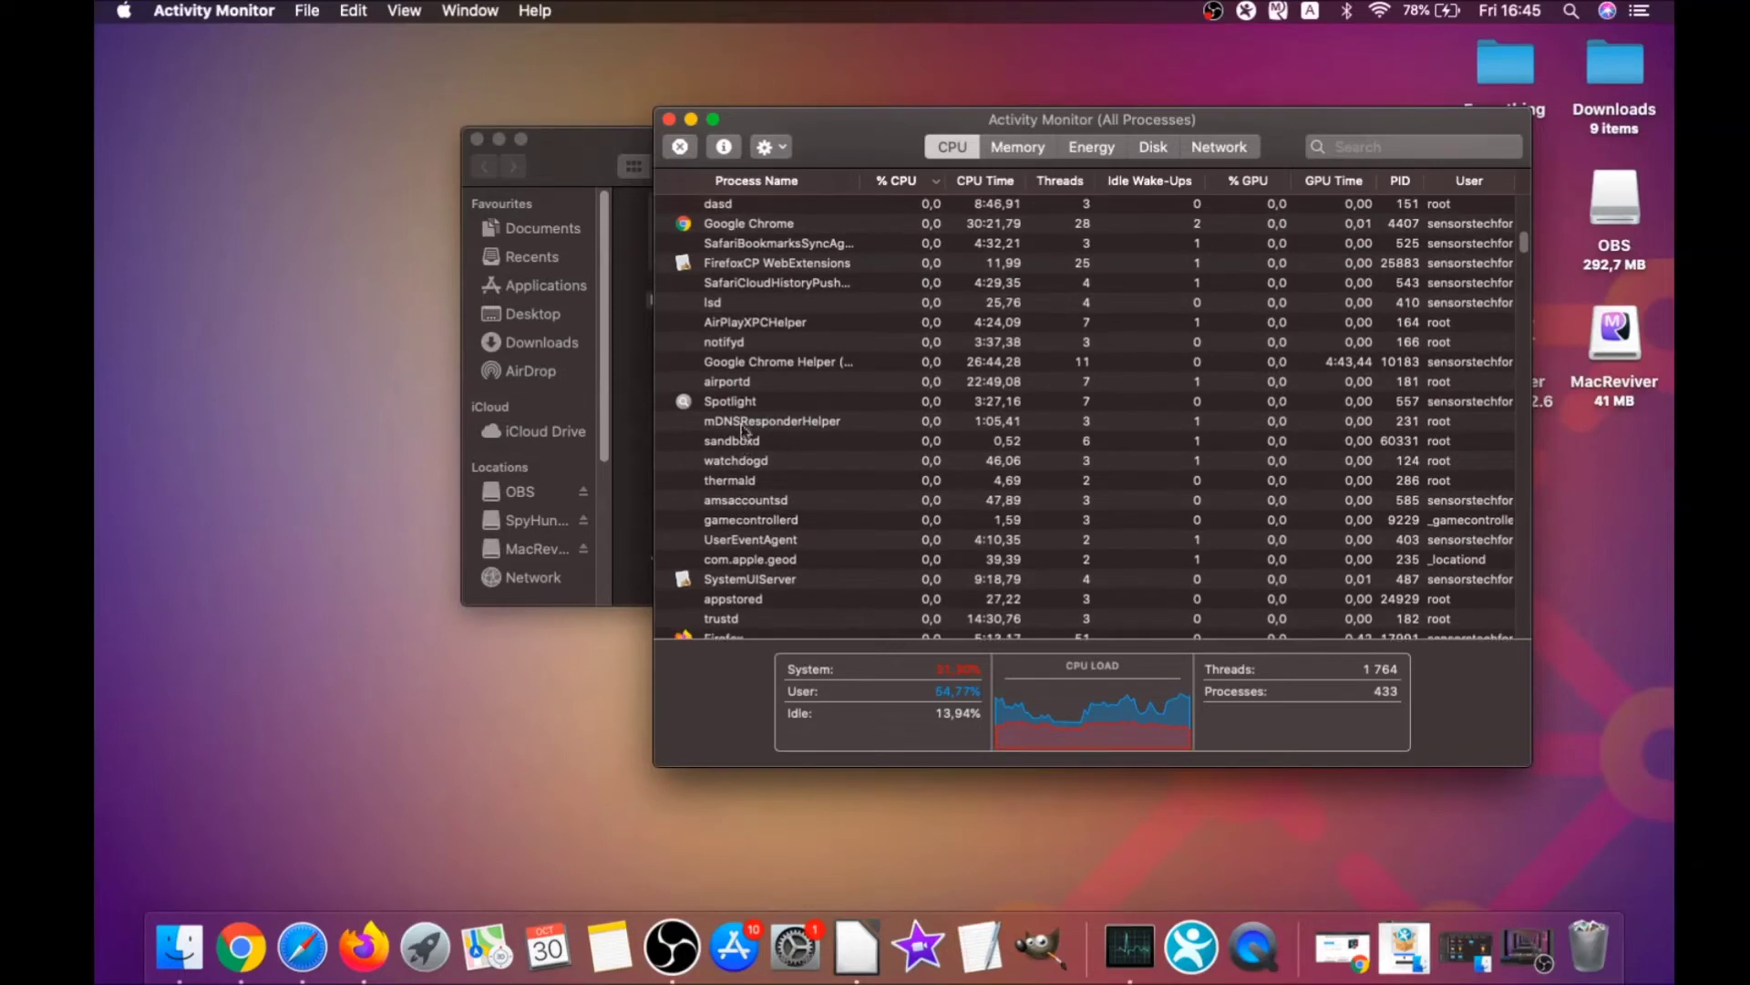
click(734, 377)
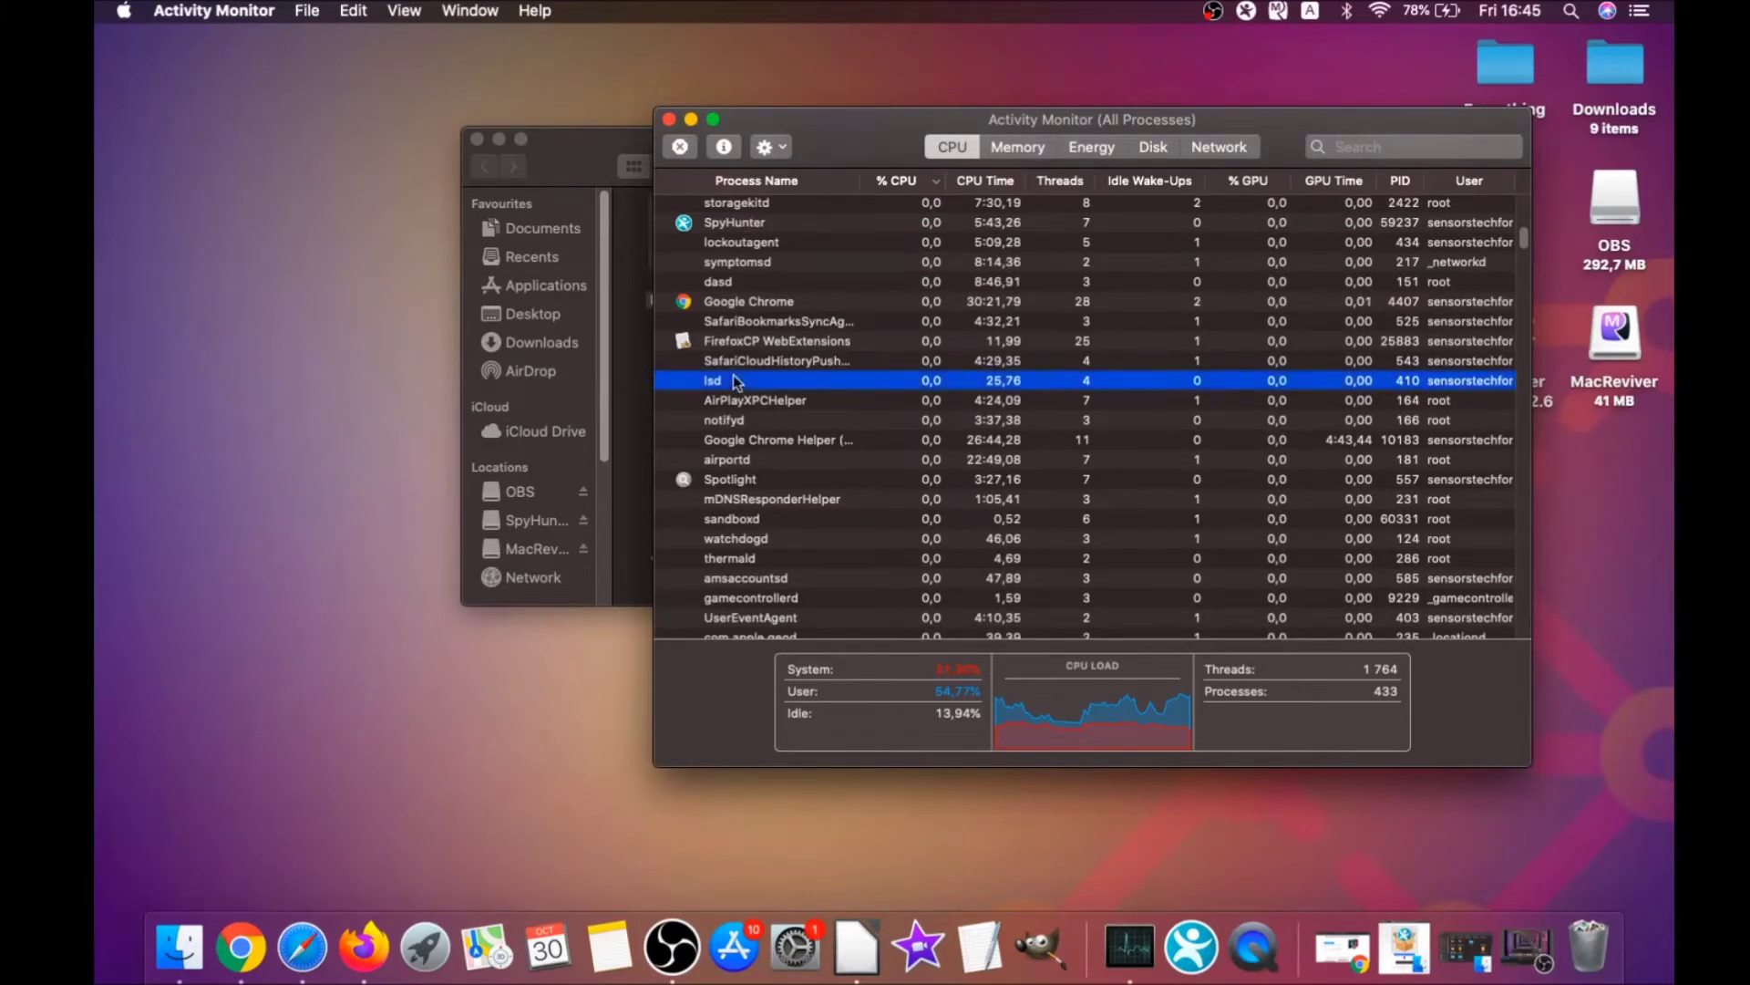
click(680, 147)
click(1194, 279)
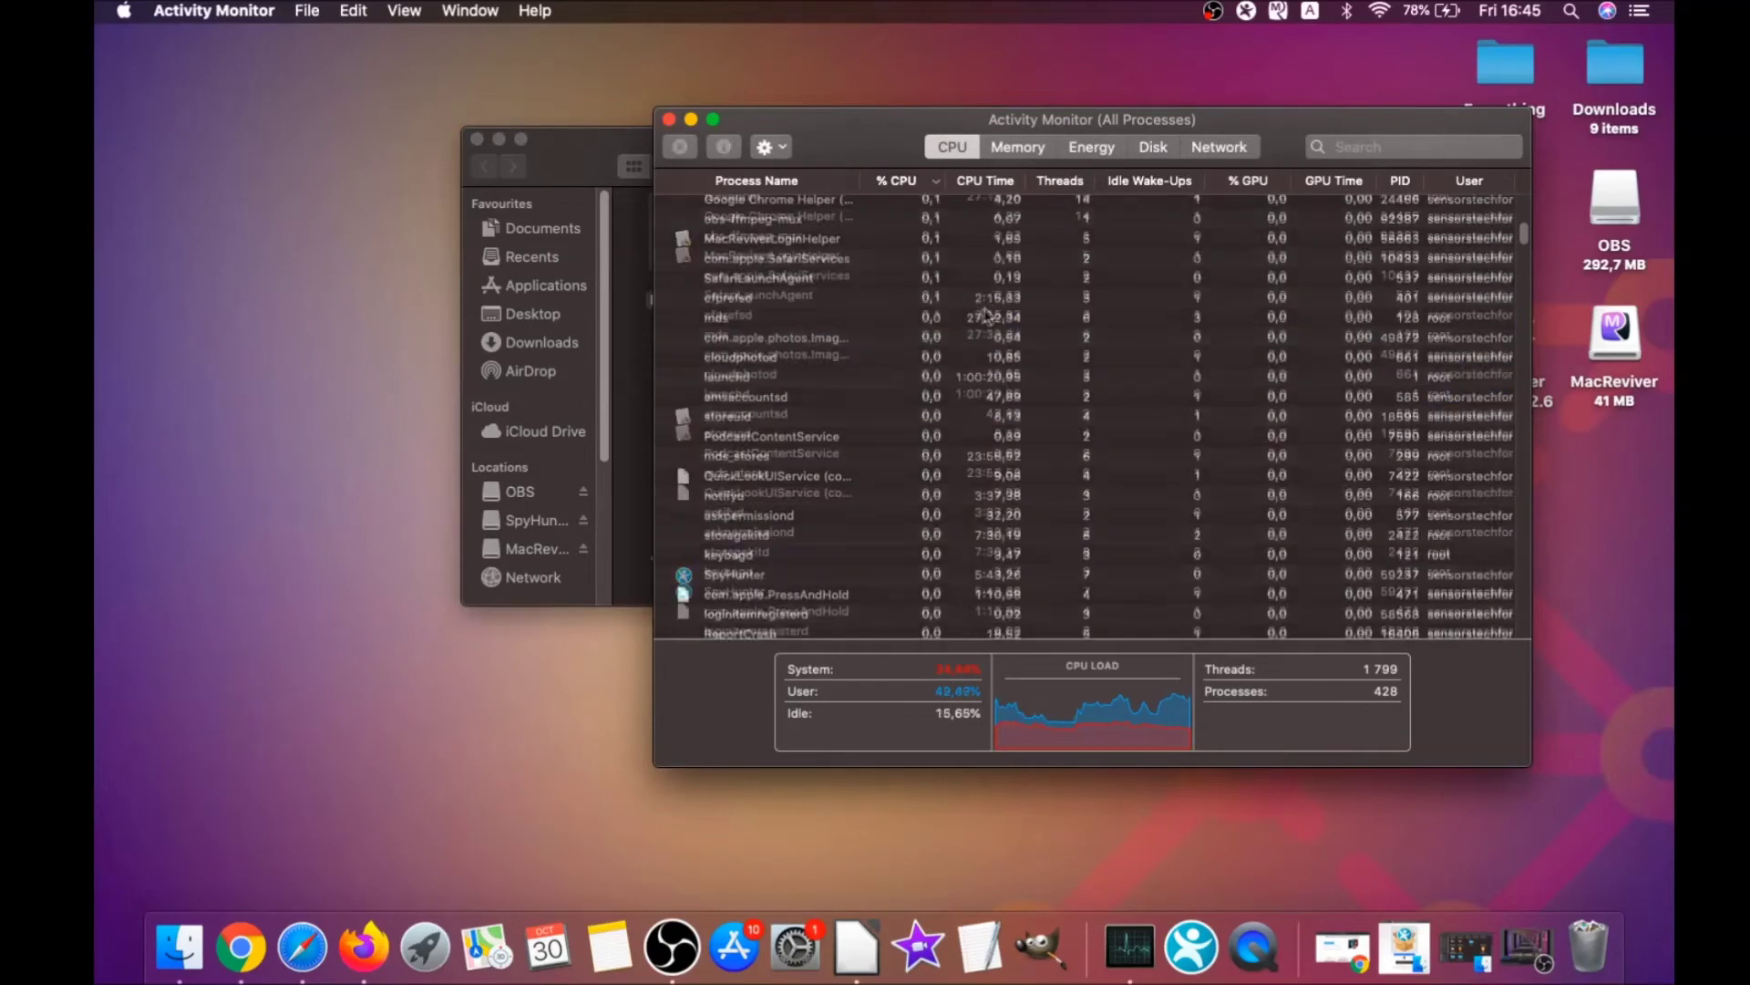
- Force quit MacReviverLoginHelper, then close Activity Monitor and the Utilities window
click(807, 321)
click(697, 155)
click(1126, 282)
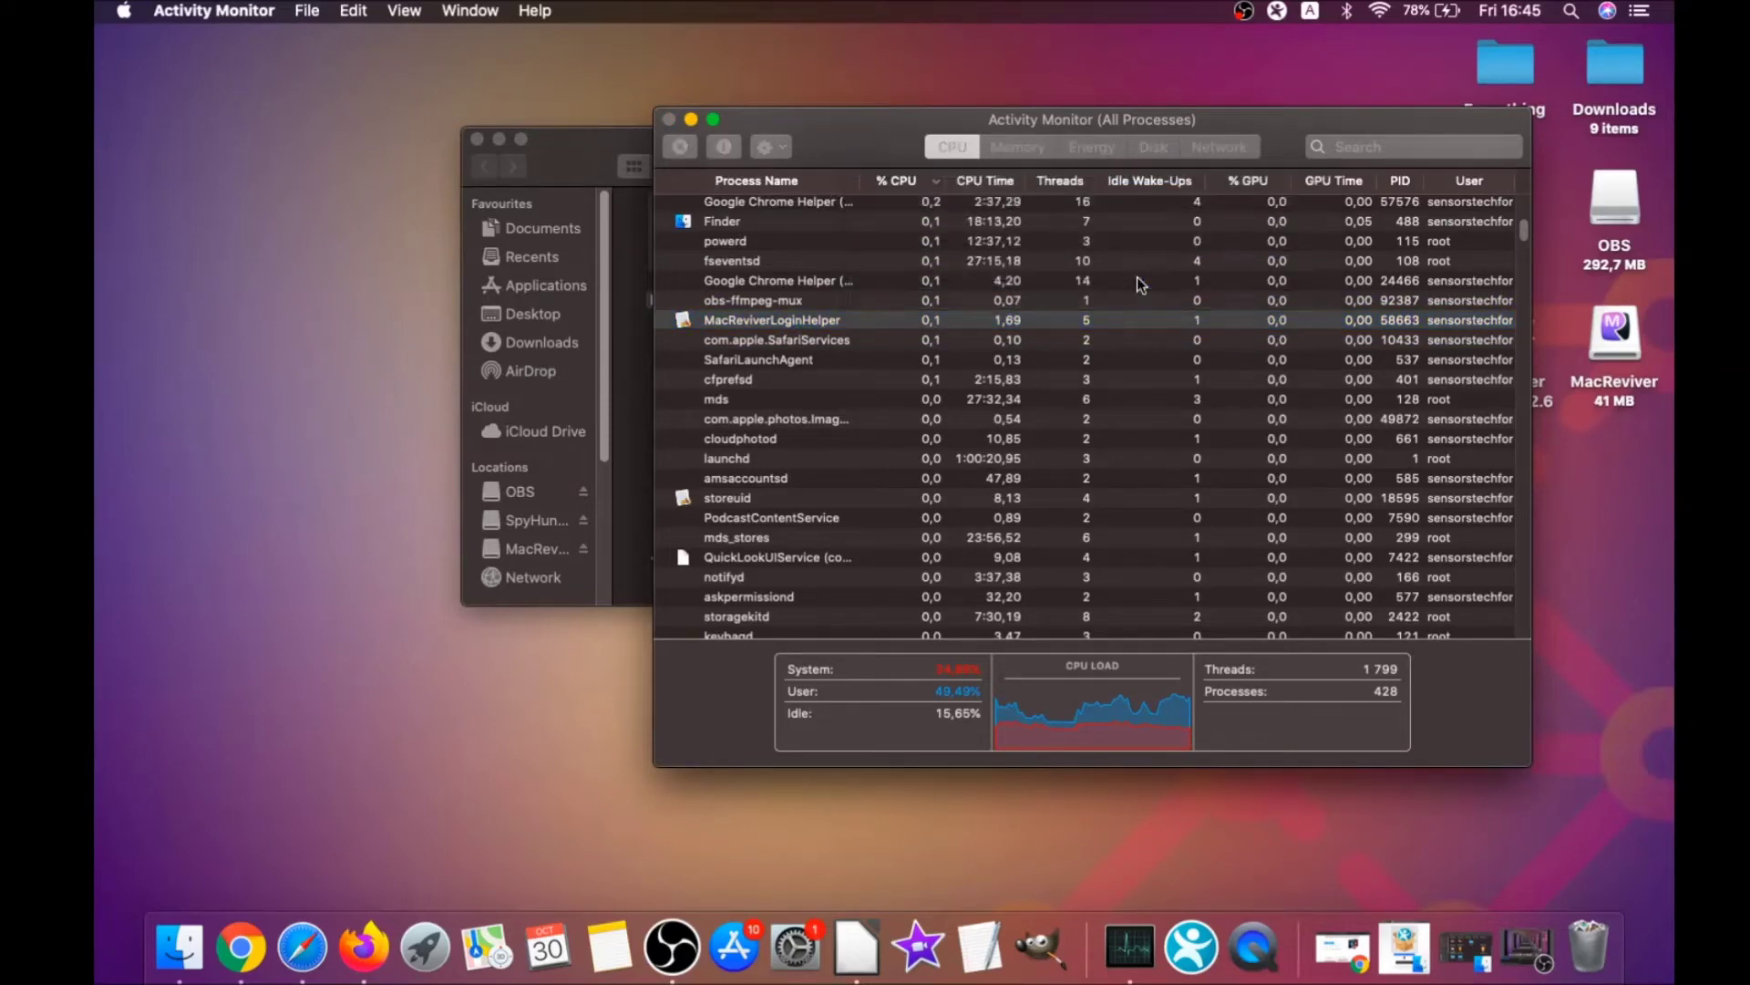
scroll(808, 313, up, 5)
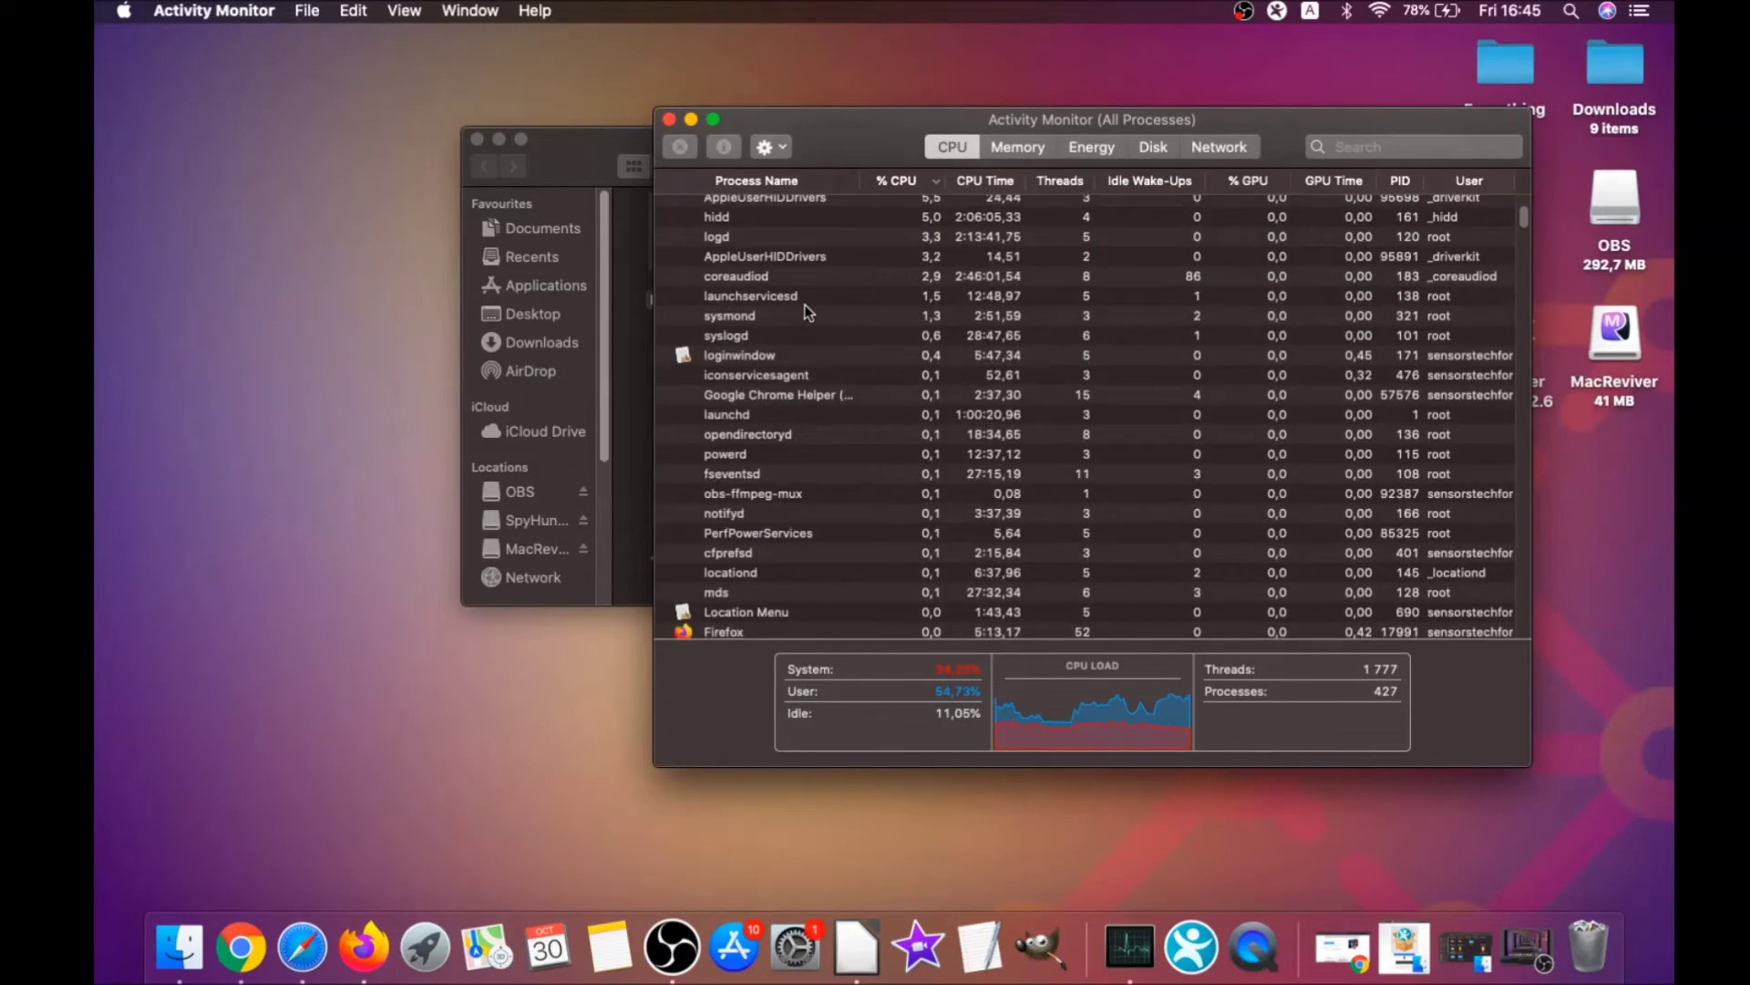
click(668, 119)
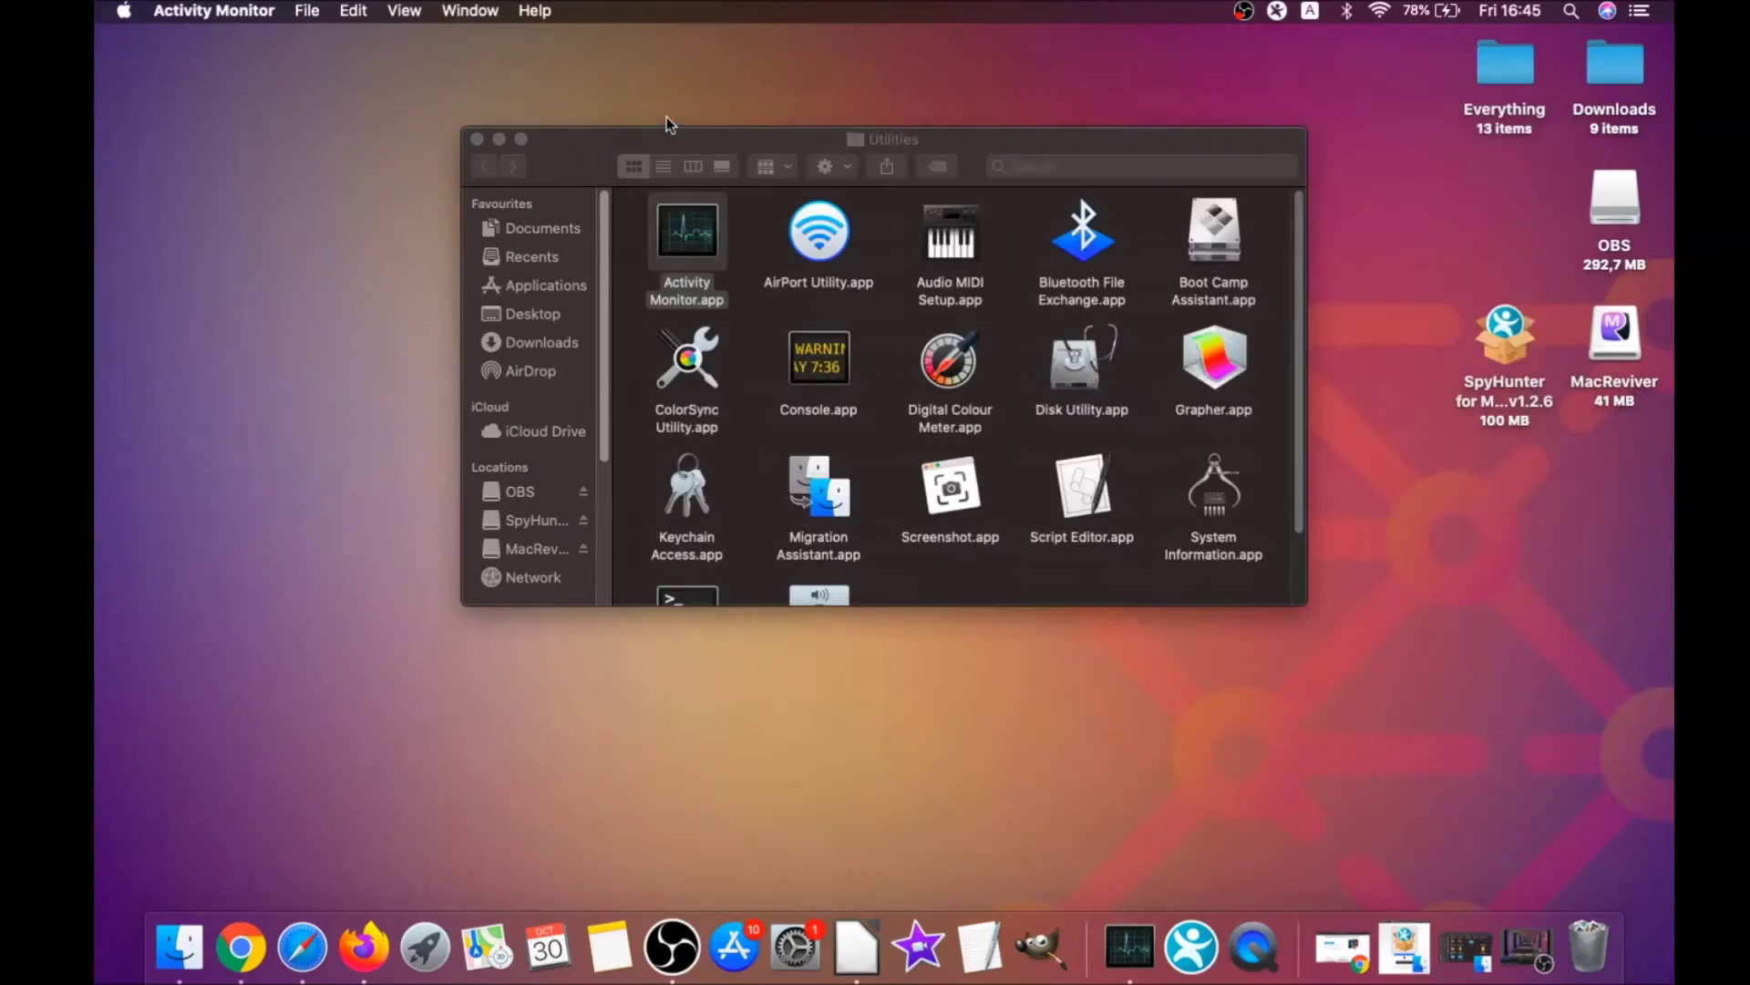
click(475, 140)
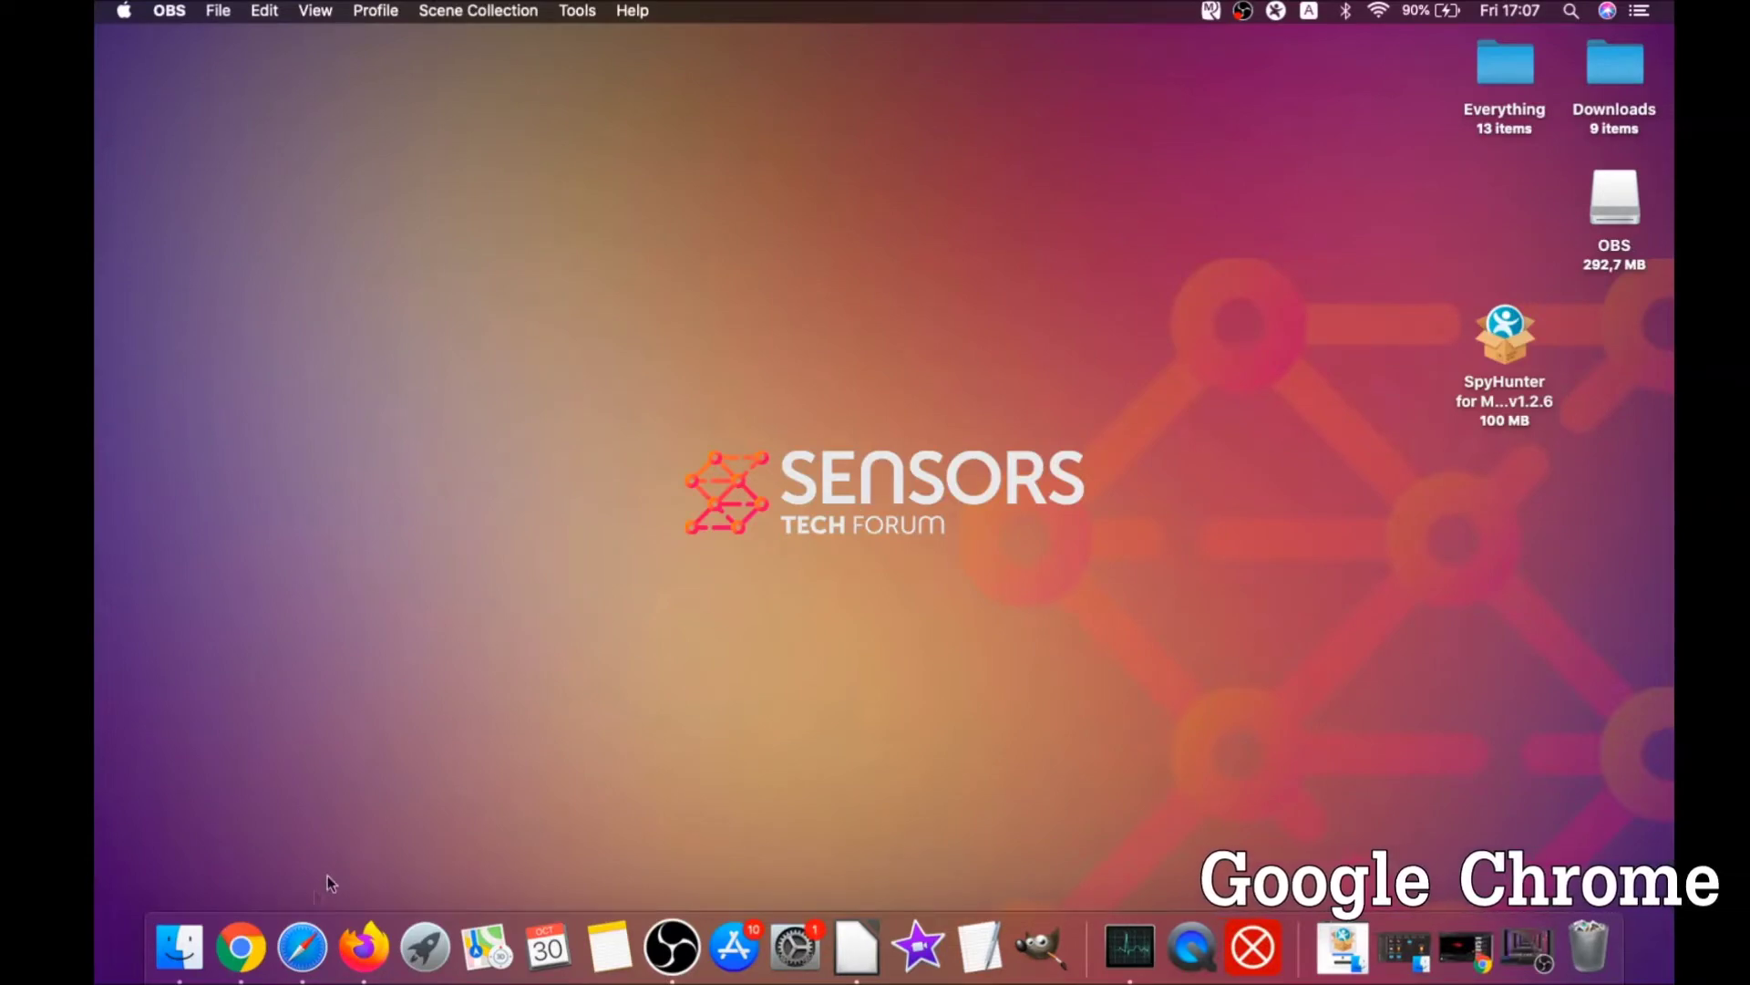
- Bring Chrome forward and go to about://settings/clearBrowserData
click(241, 946)
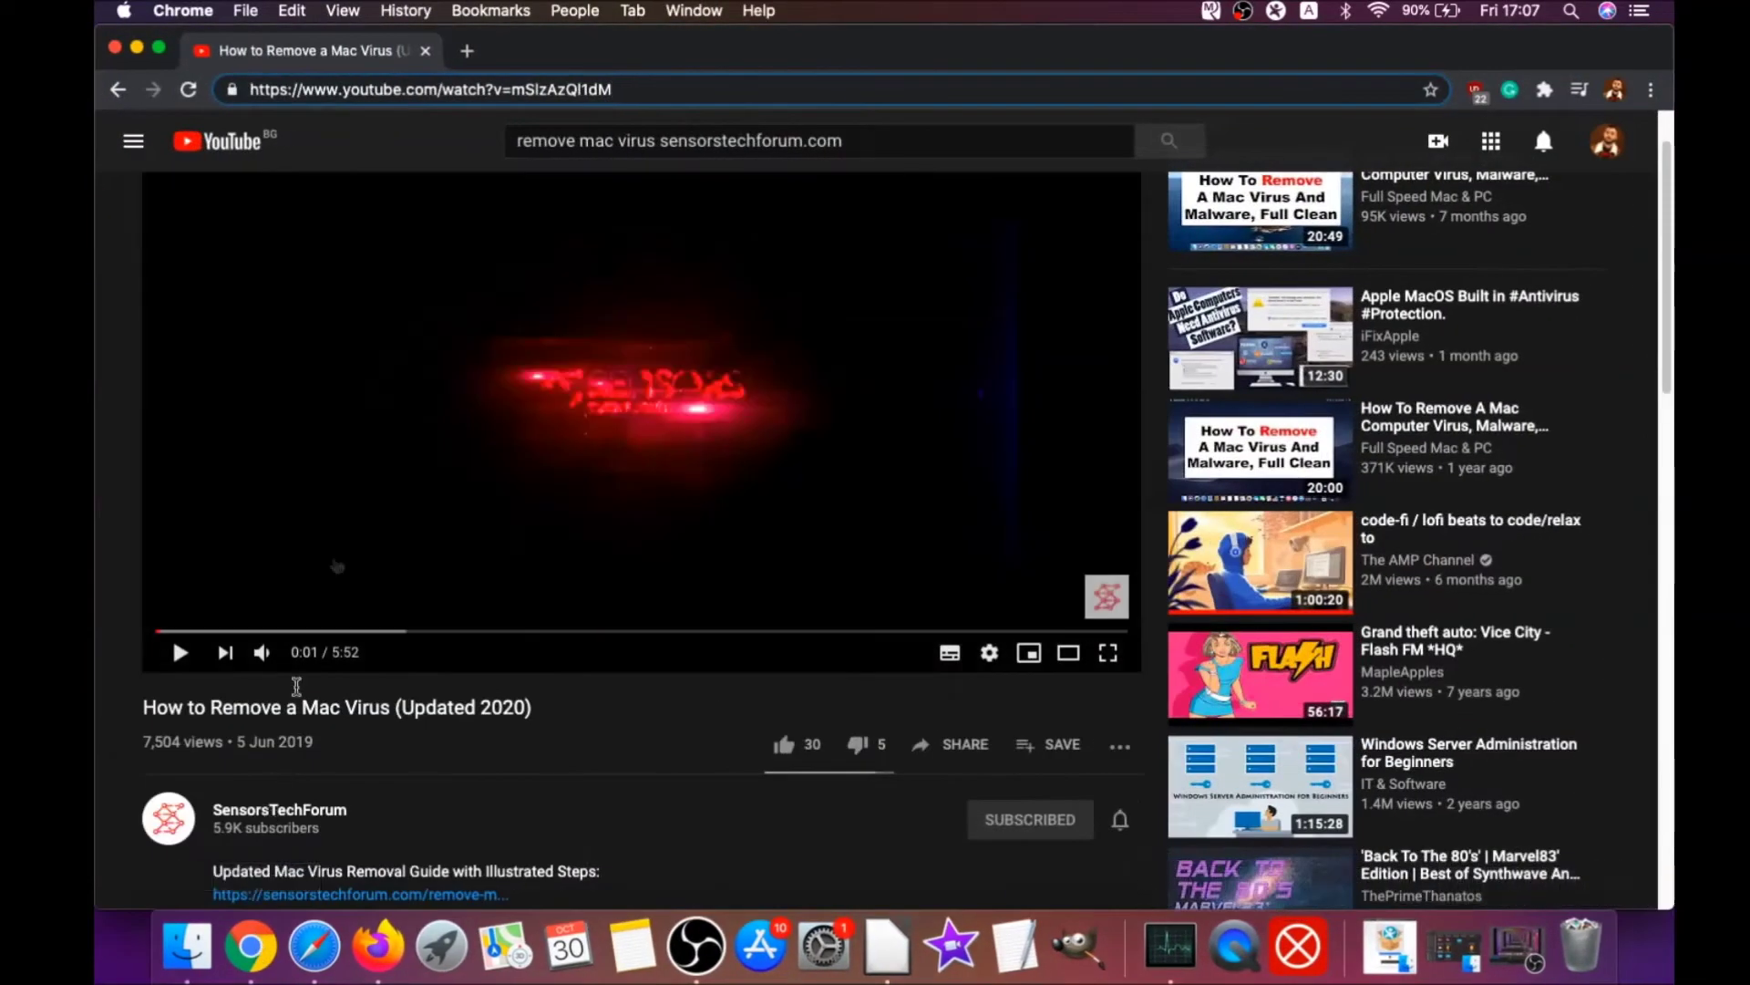
drag(615, 94, 239, 93)
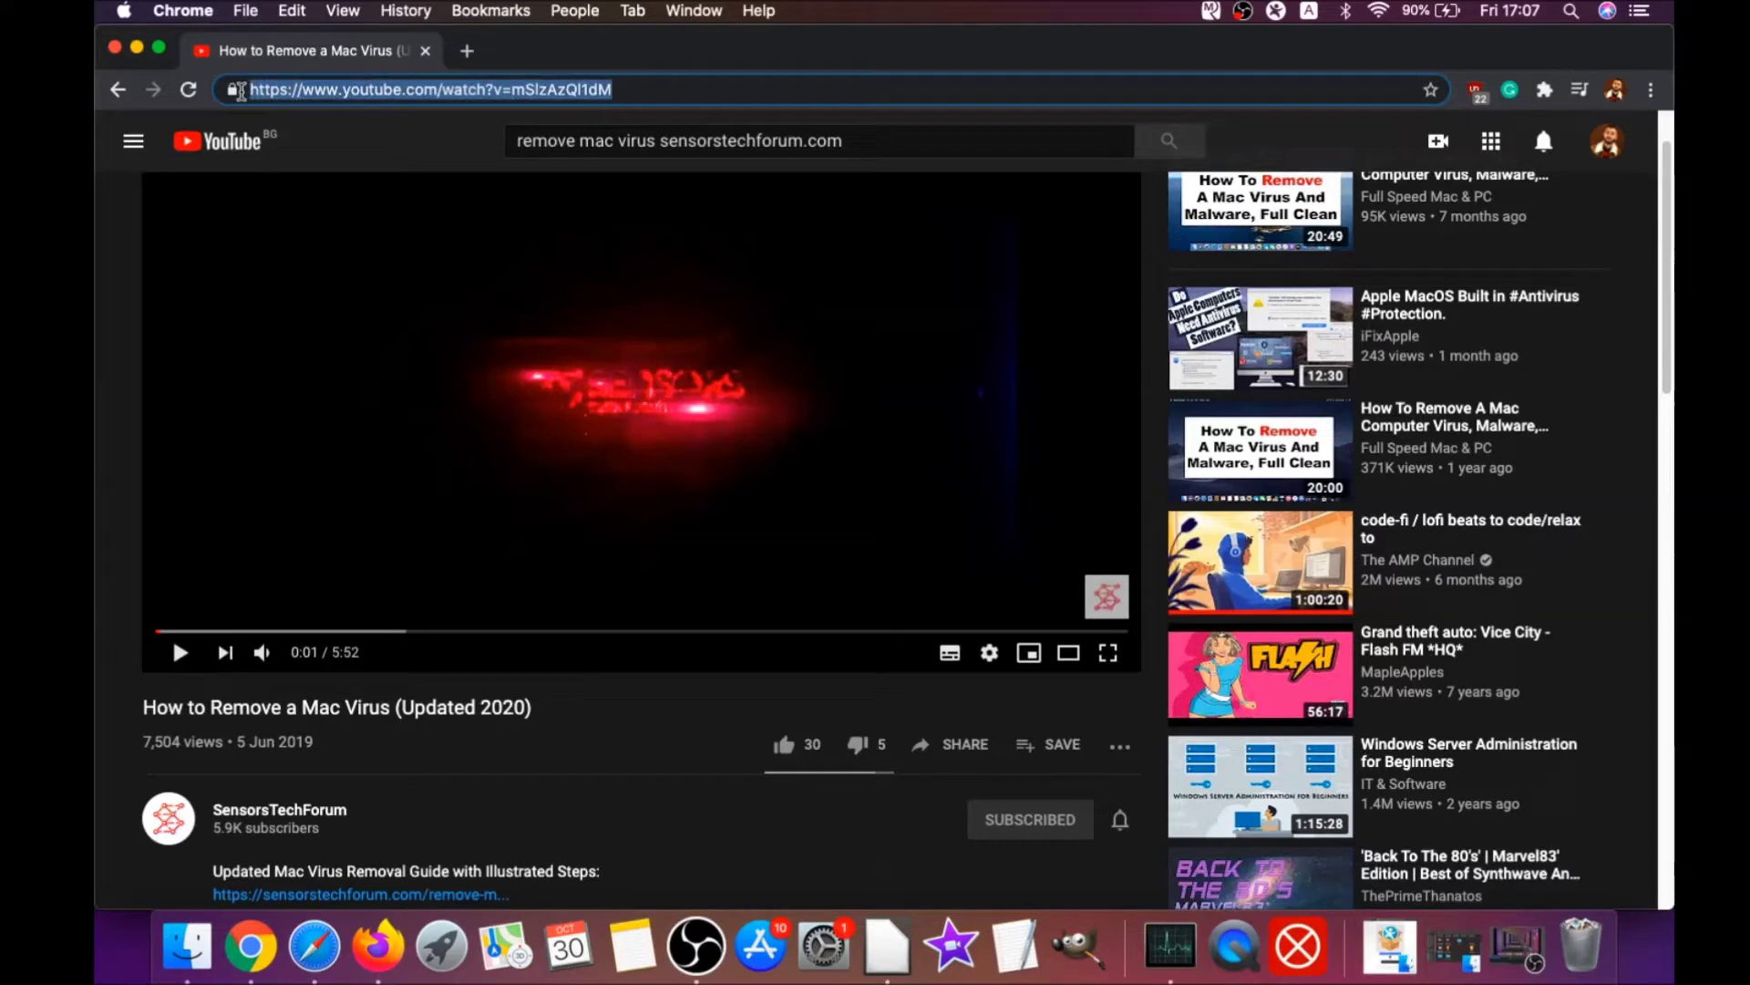
text(about)
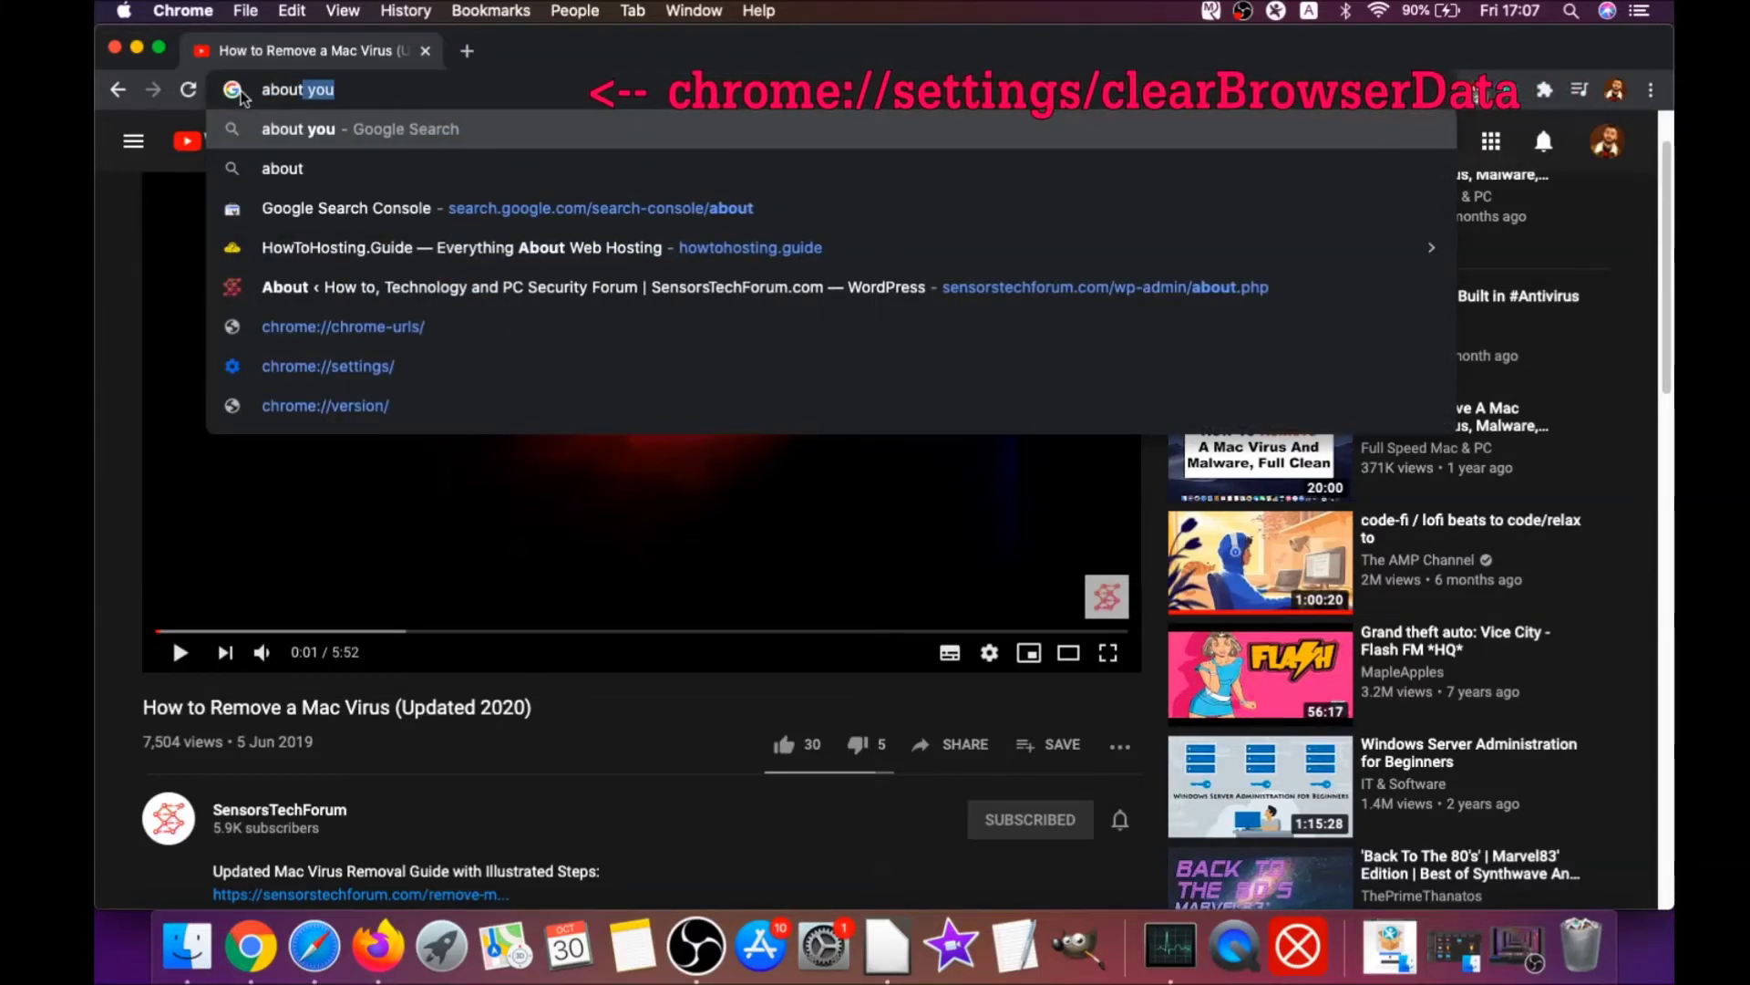
text(://settings)
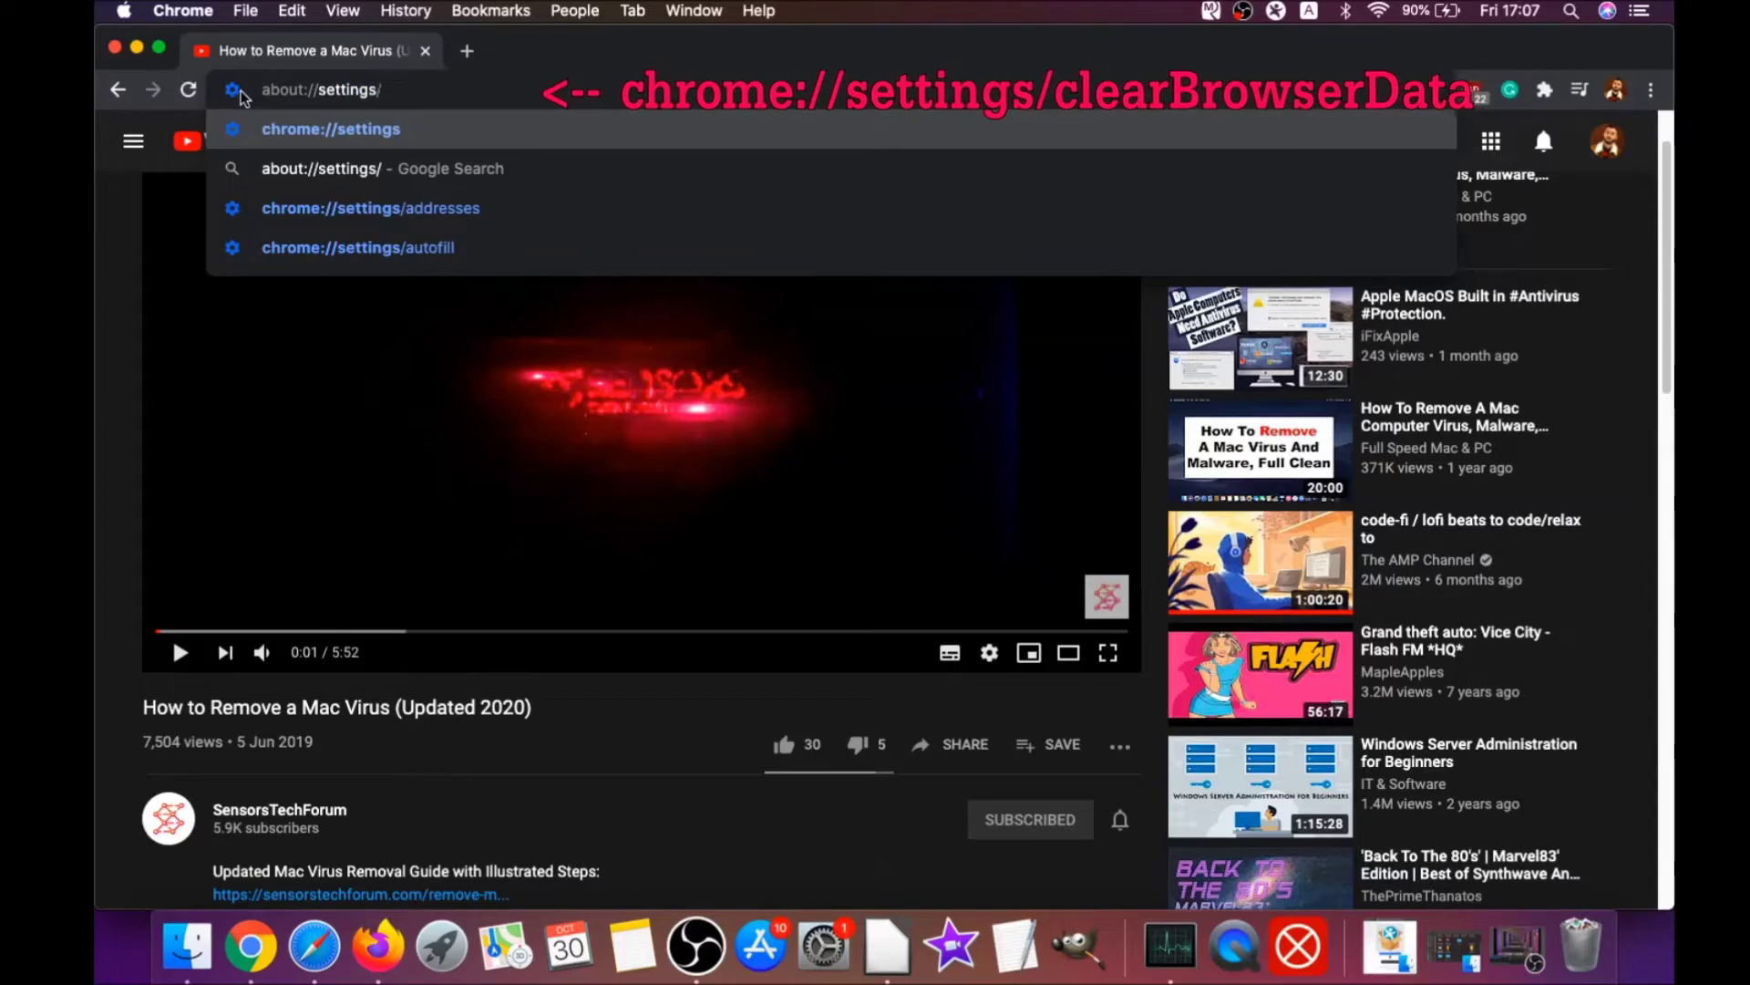
text(/clearBrowserData)
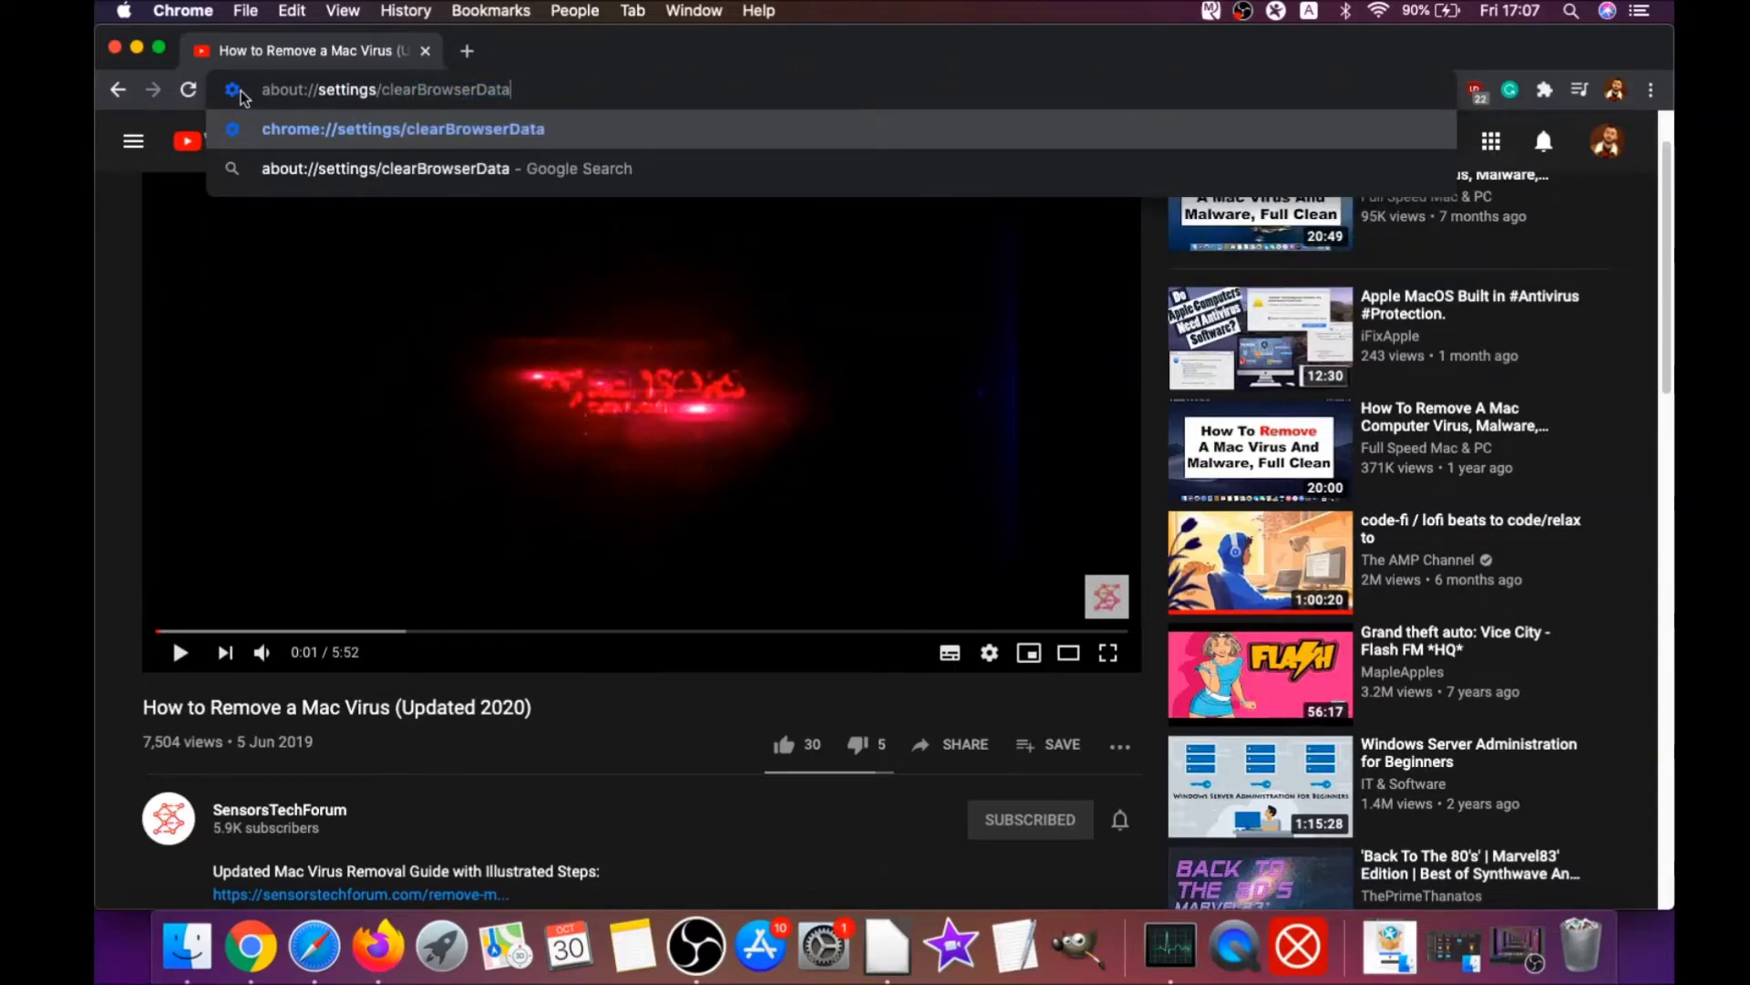
key(Return)
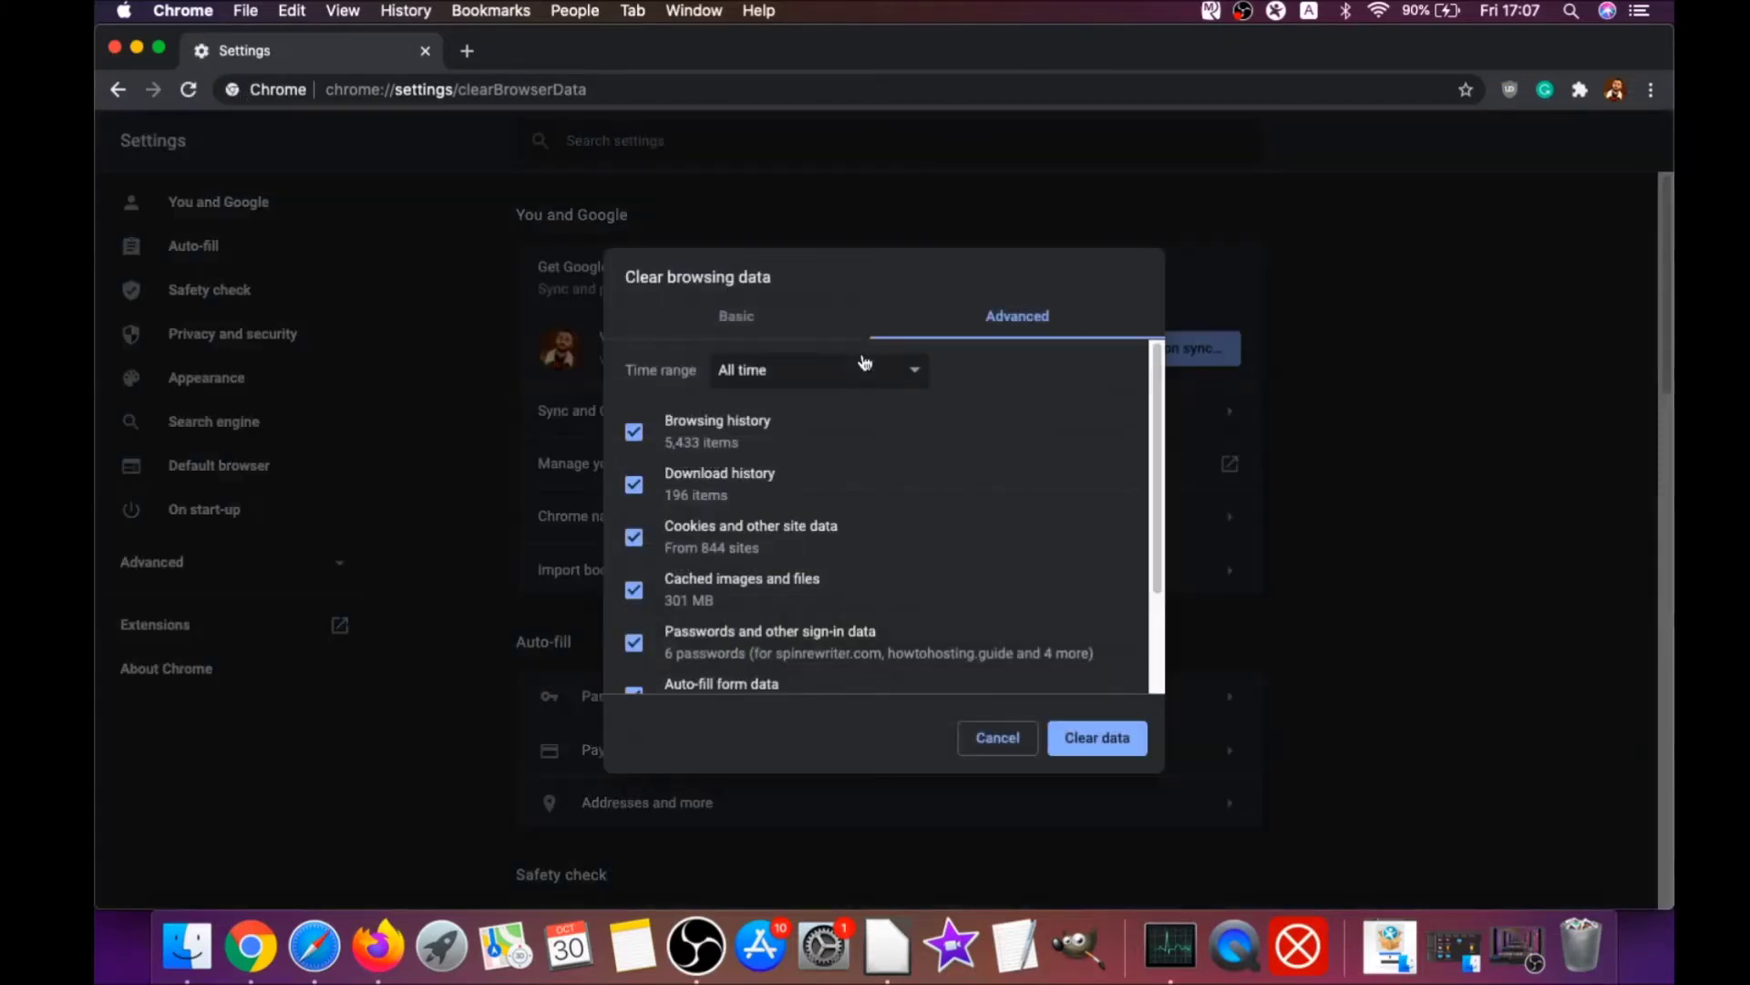
- Clear Chrome's browsing data for All time, keeping Passwords and other sign-in data
click(800, 374)
click(745, 369)
scroll(730, 396, down, 2)
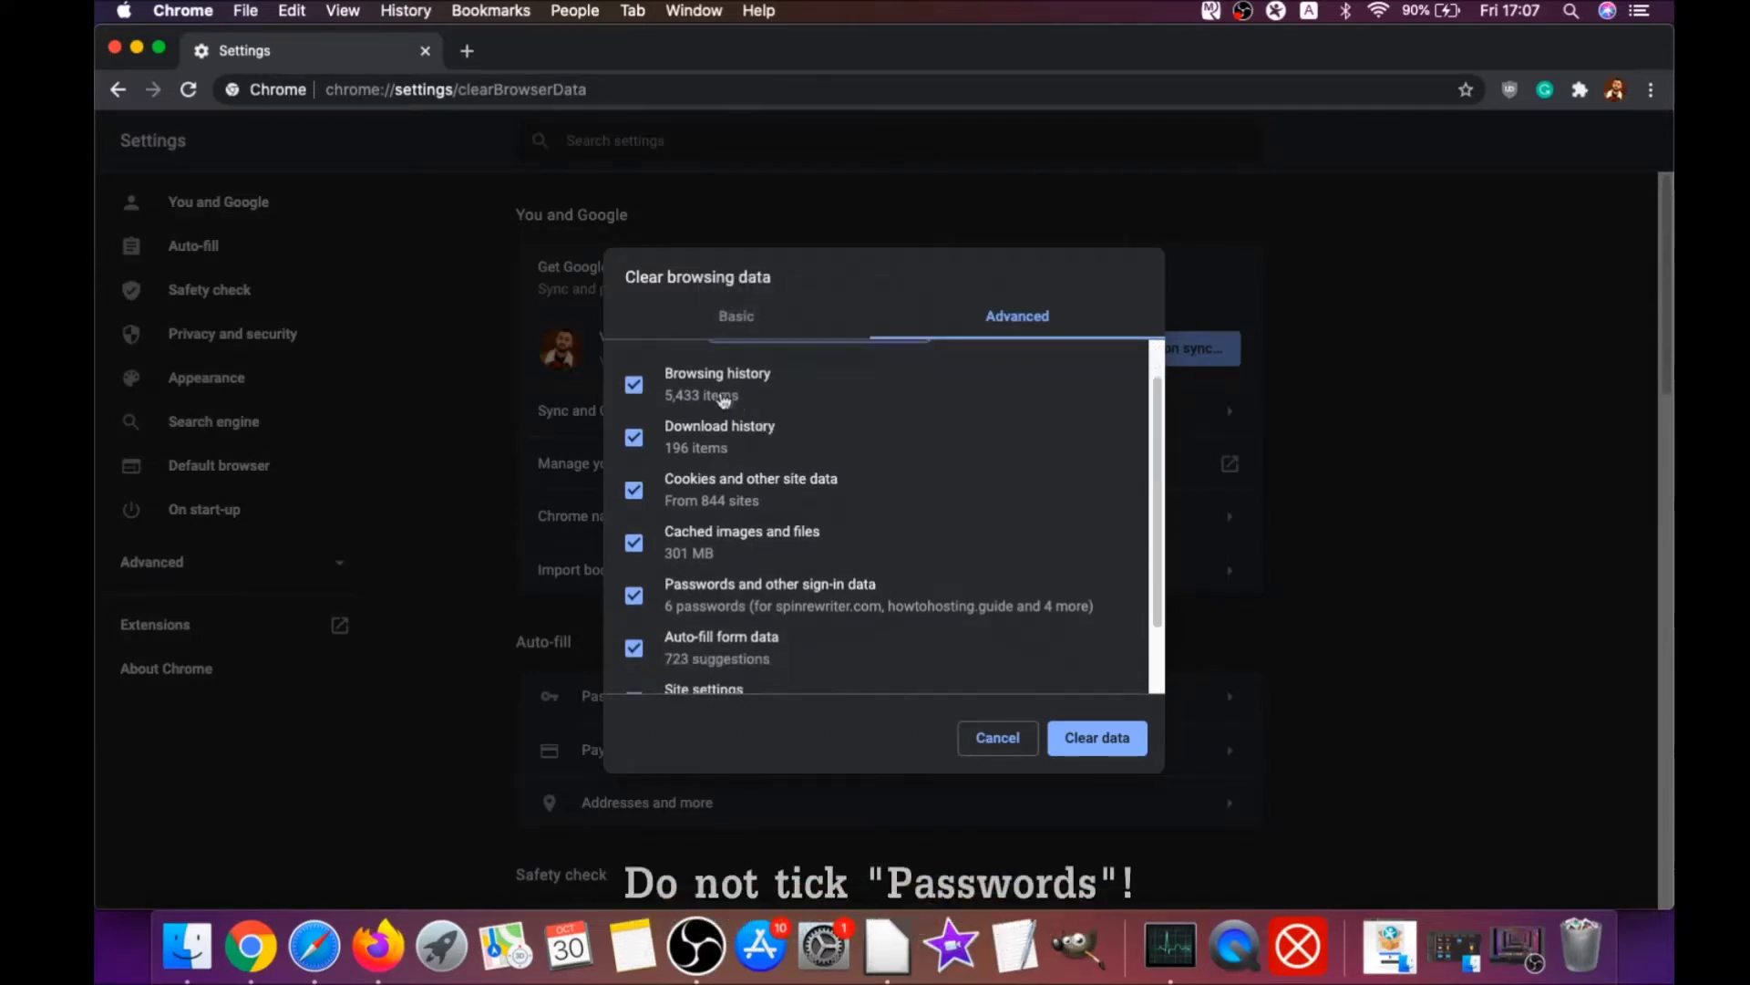
scroll(727, 399, down, 2)
click(634, 509)
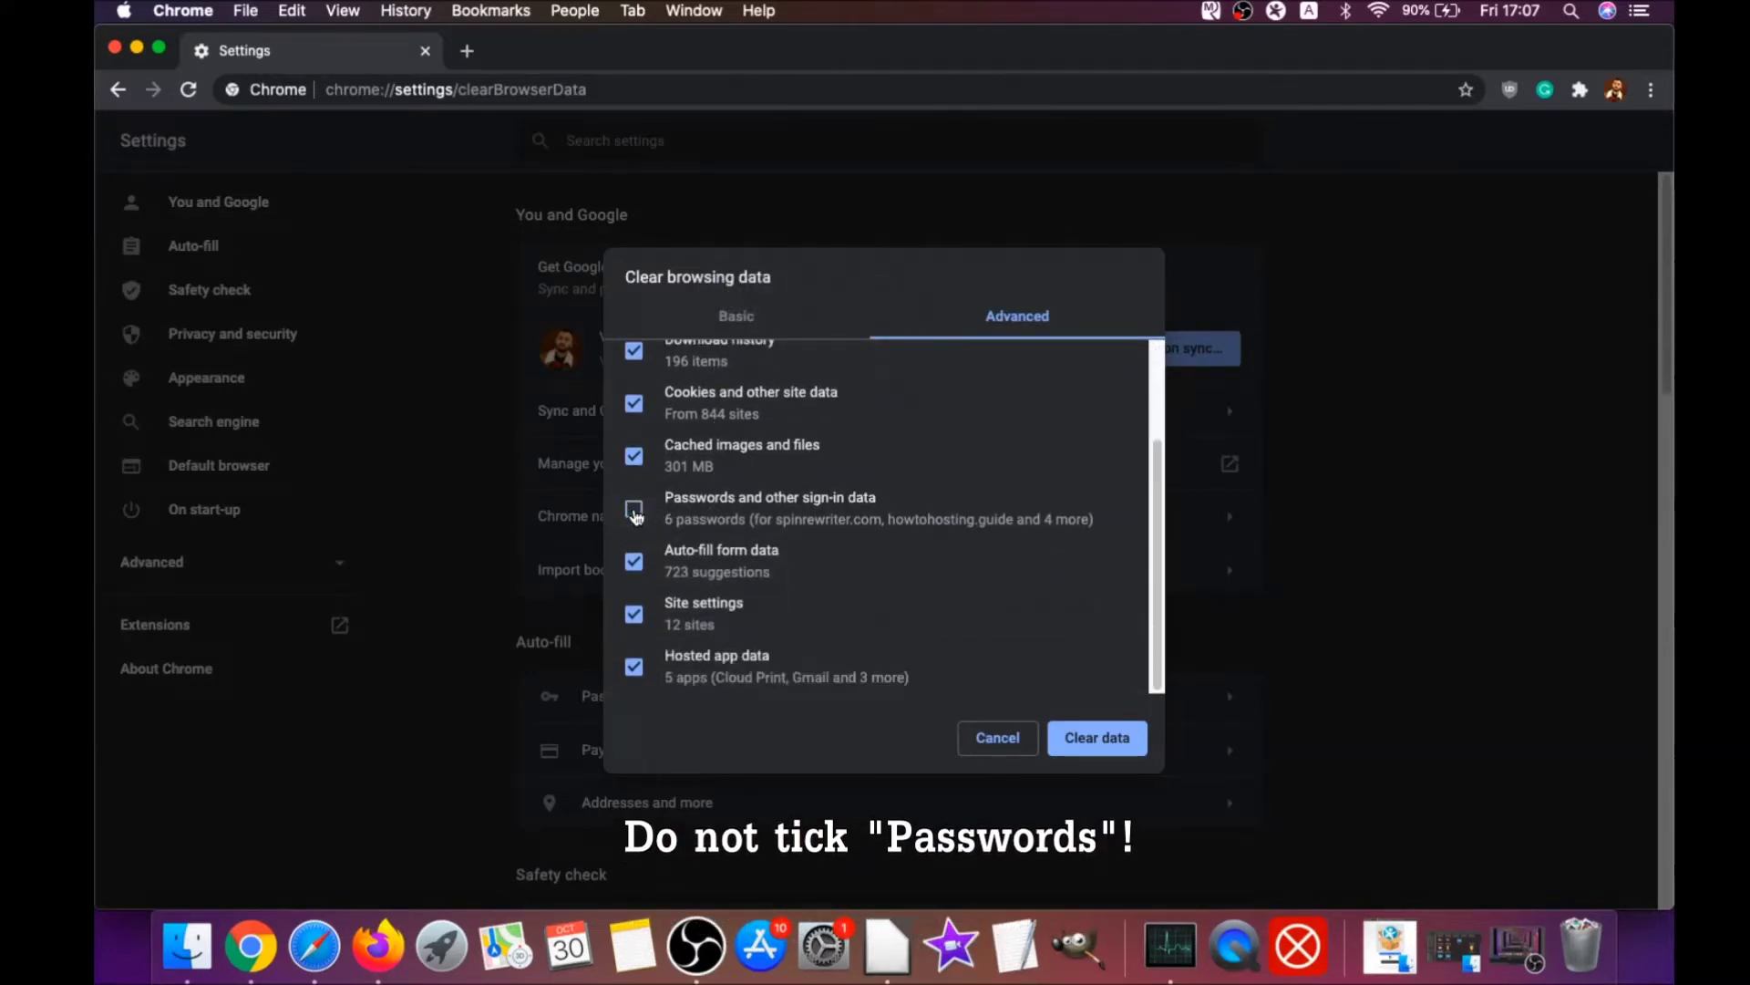
scroll(711, 483, up, 3)
scroll(694, 571, down, 1)
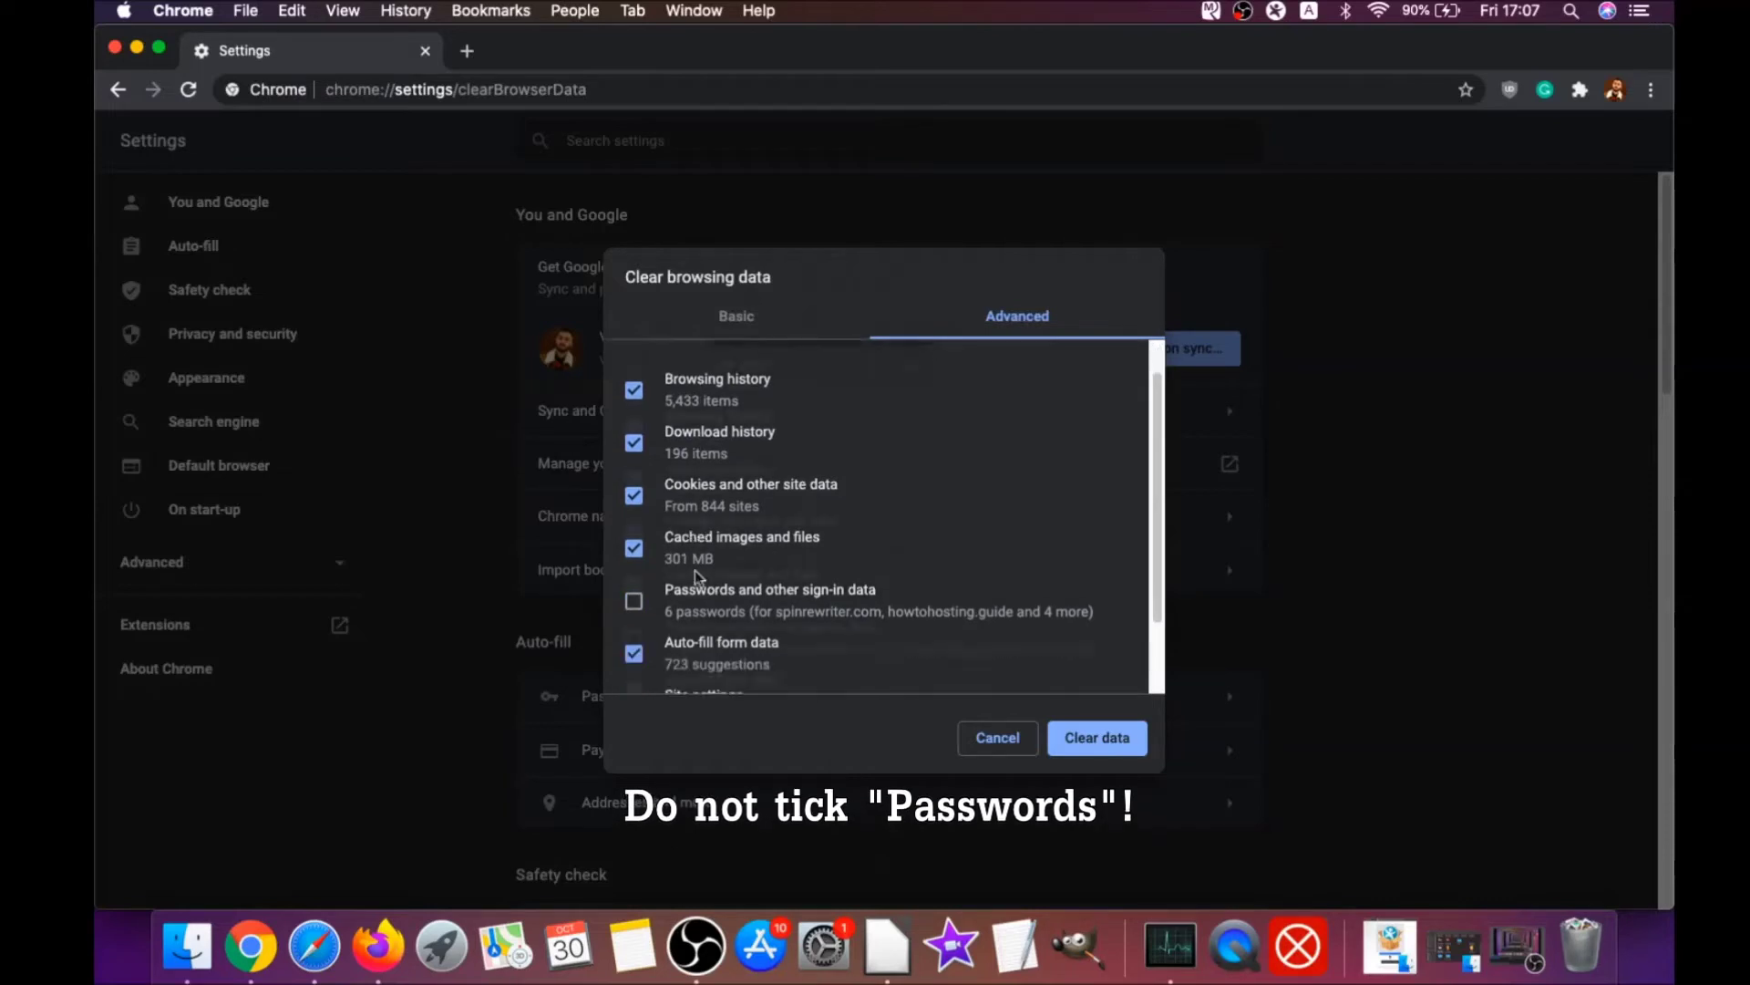
scroll(695, 570, down, 2)
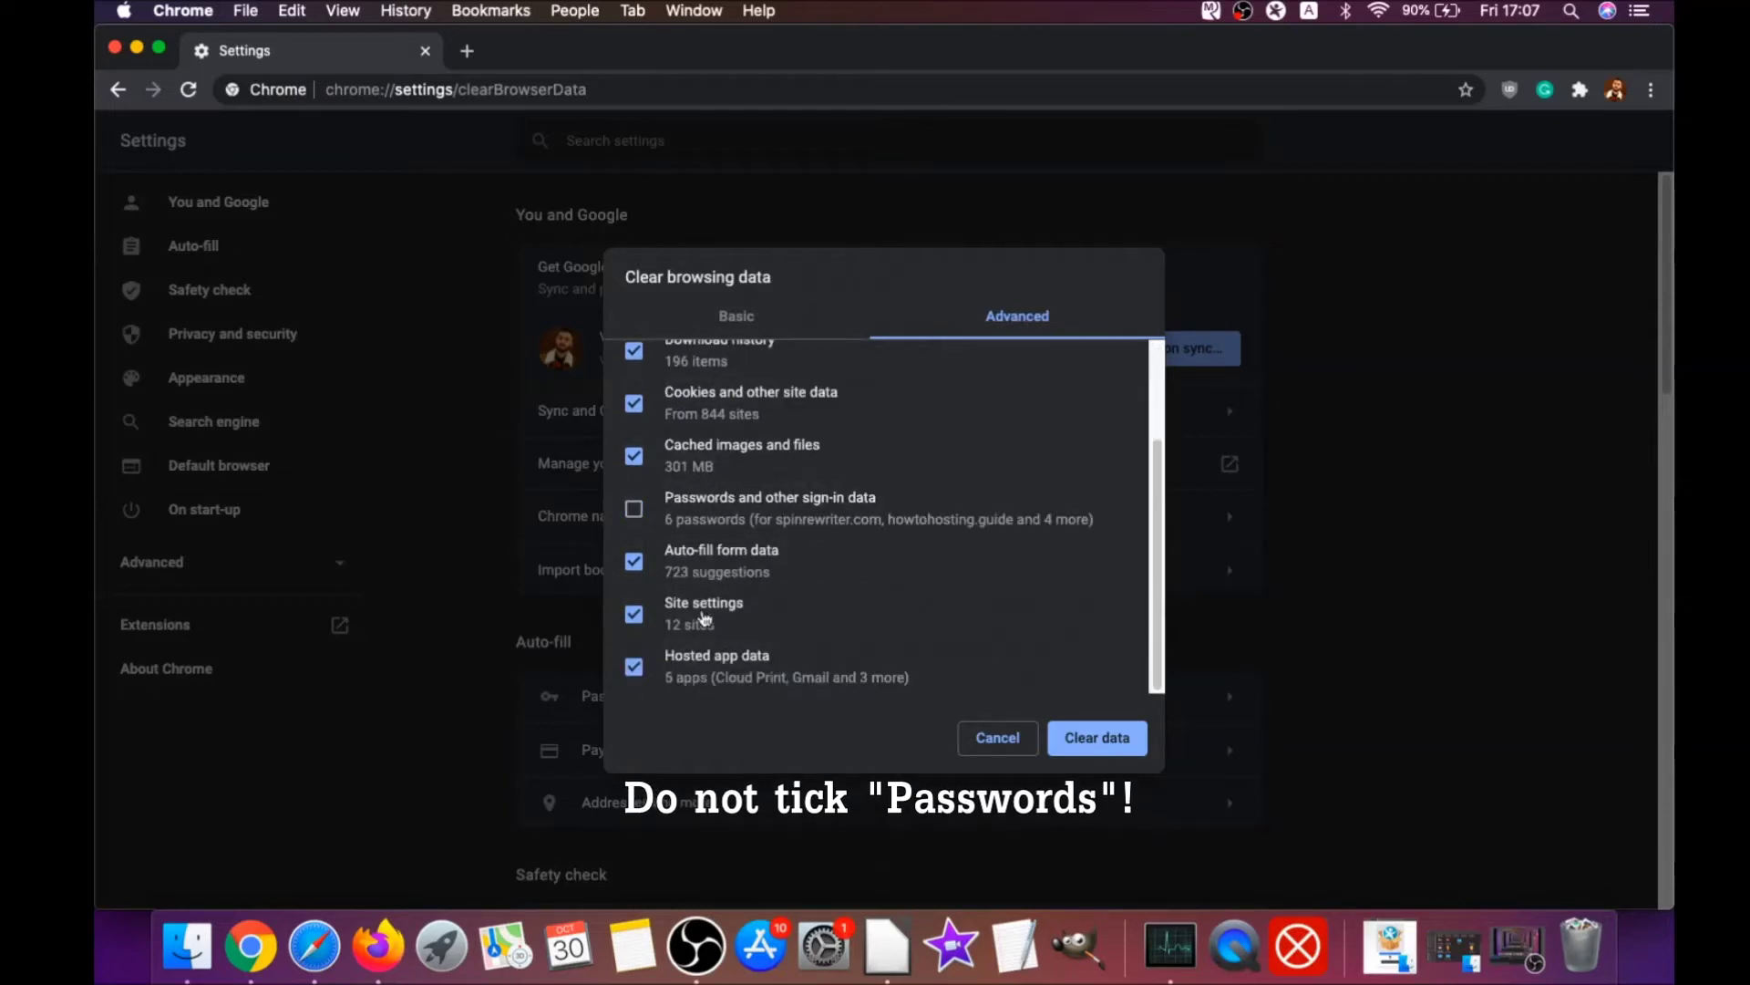
click(1088, 740)
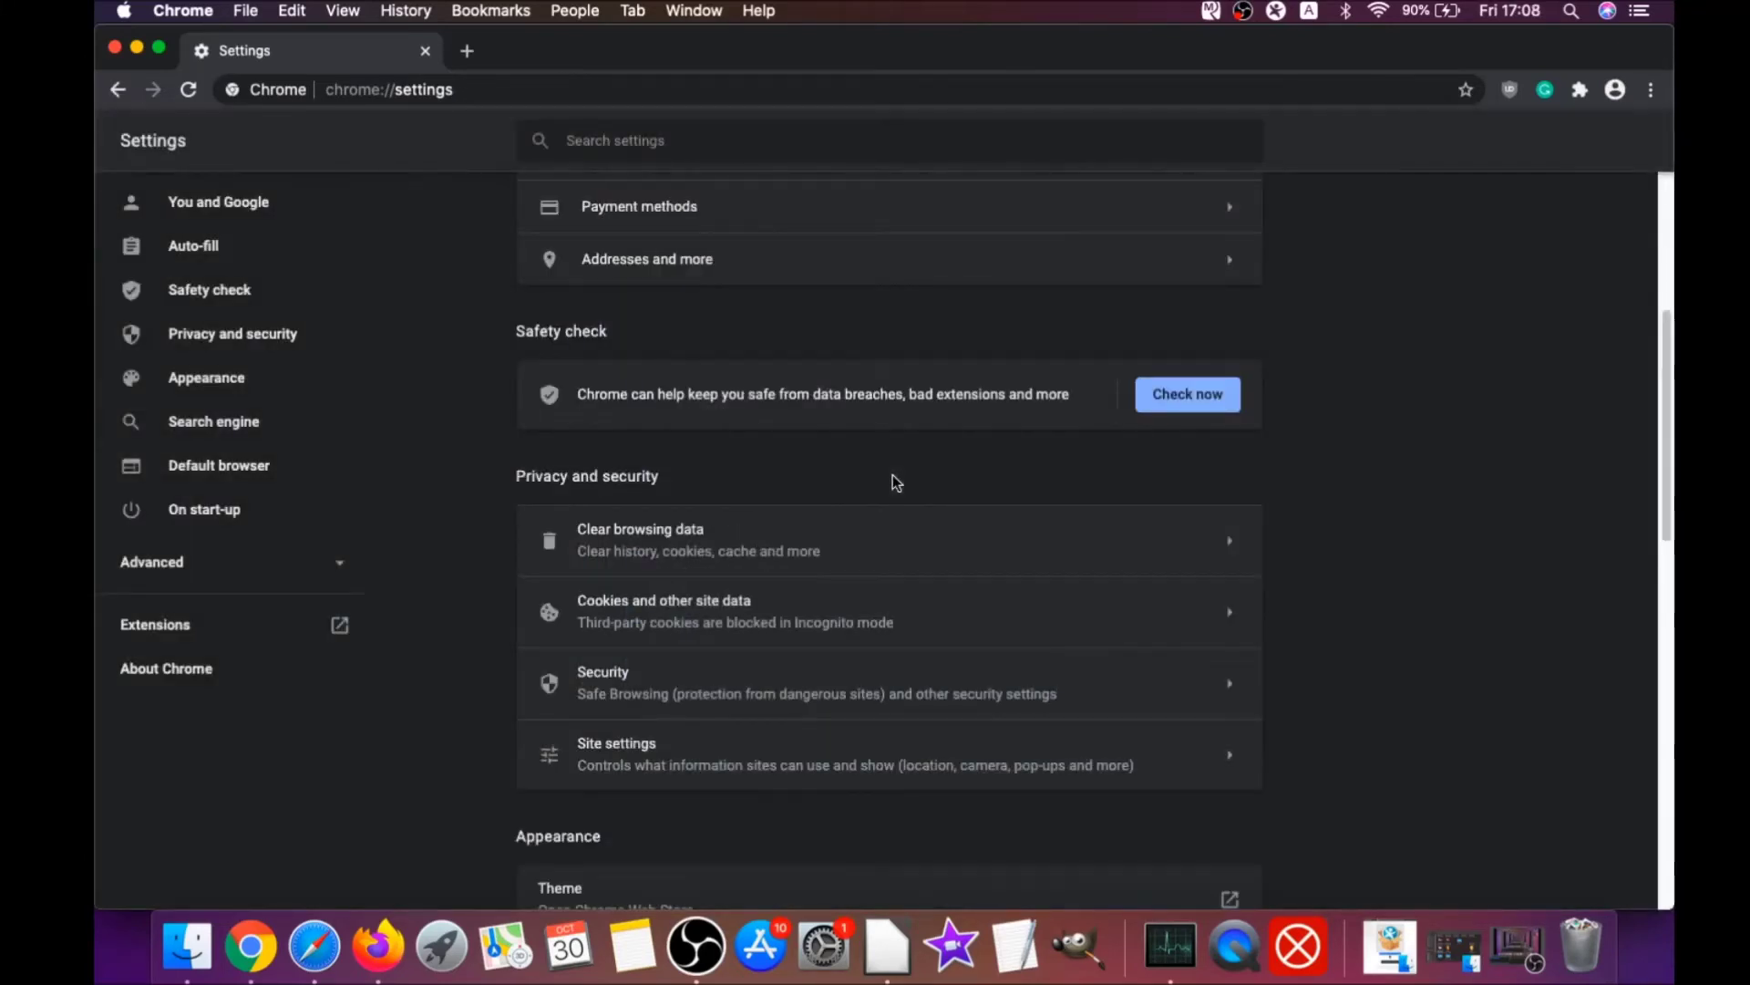
- Remove the uBlock Origin extension from Chrome and minimise the browser window
click(1652, 91)
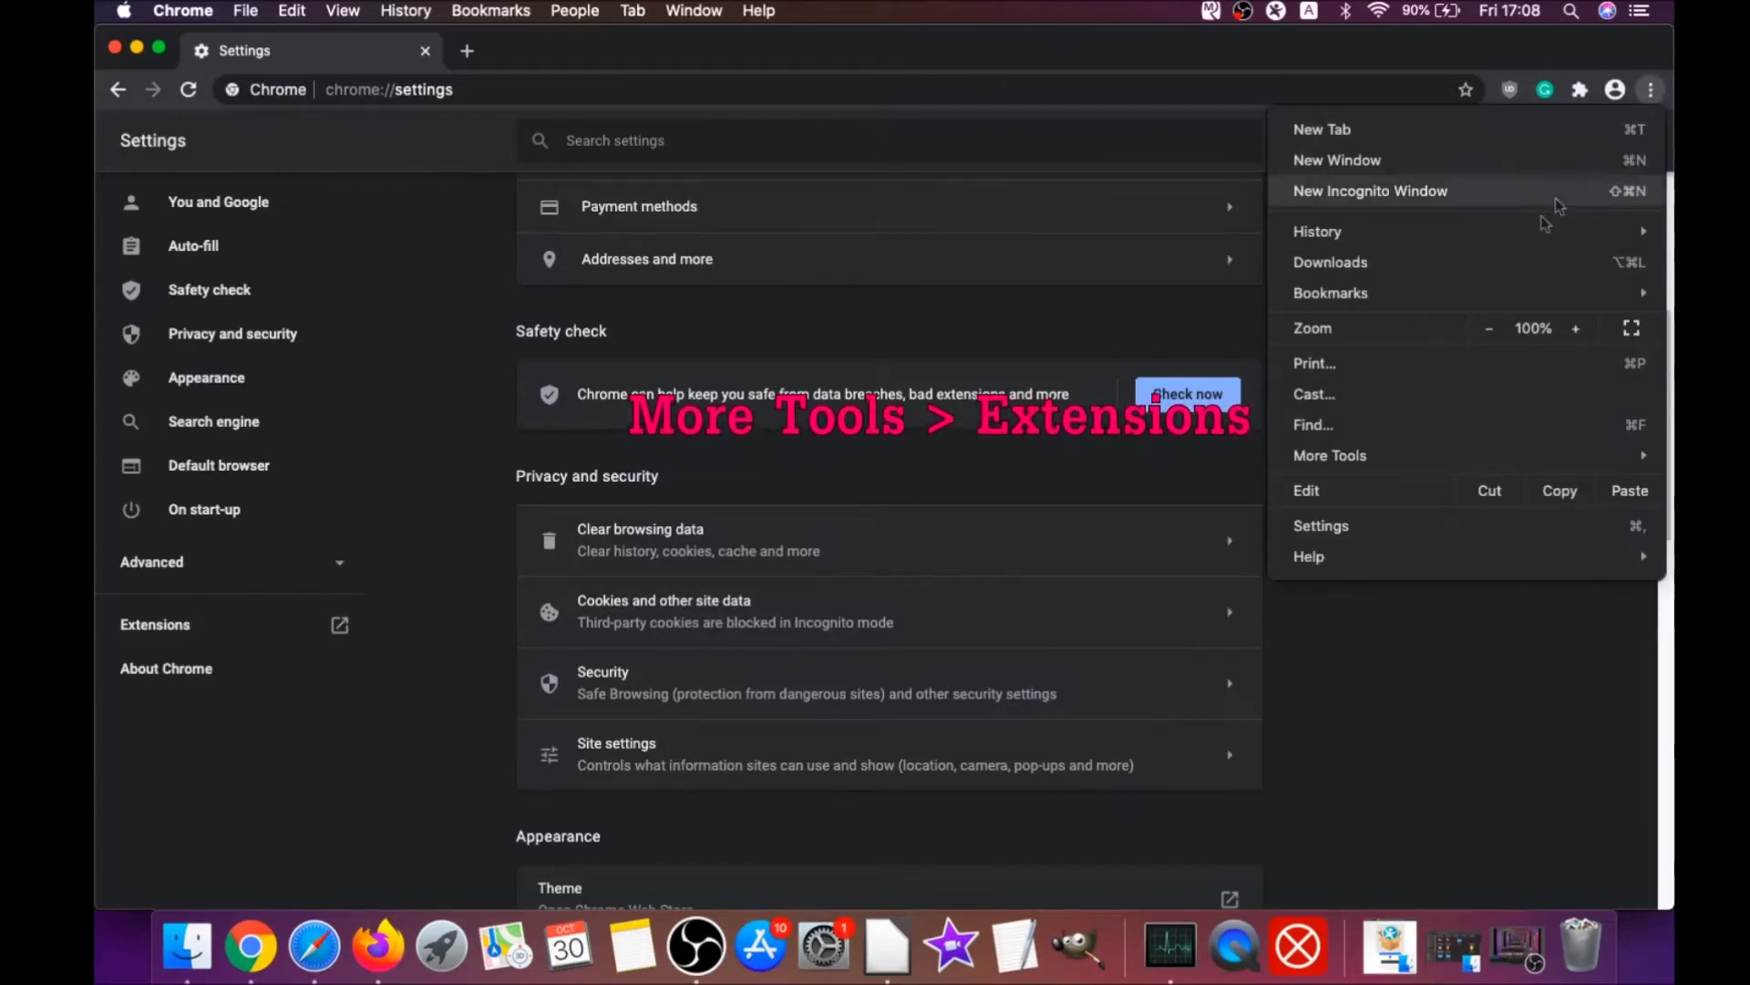
mouse_move(1437, 453)
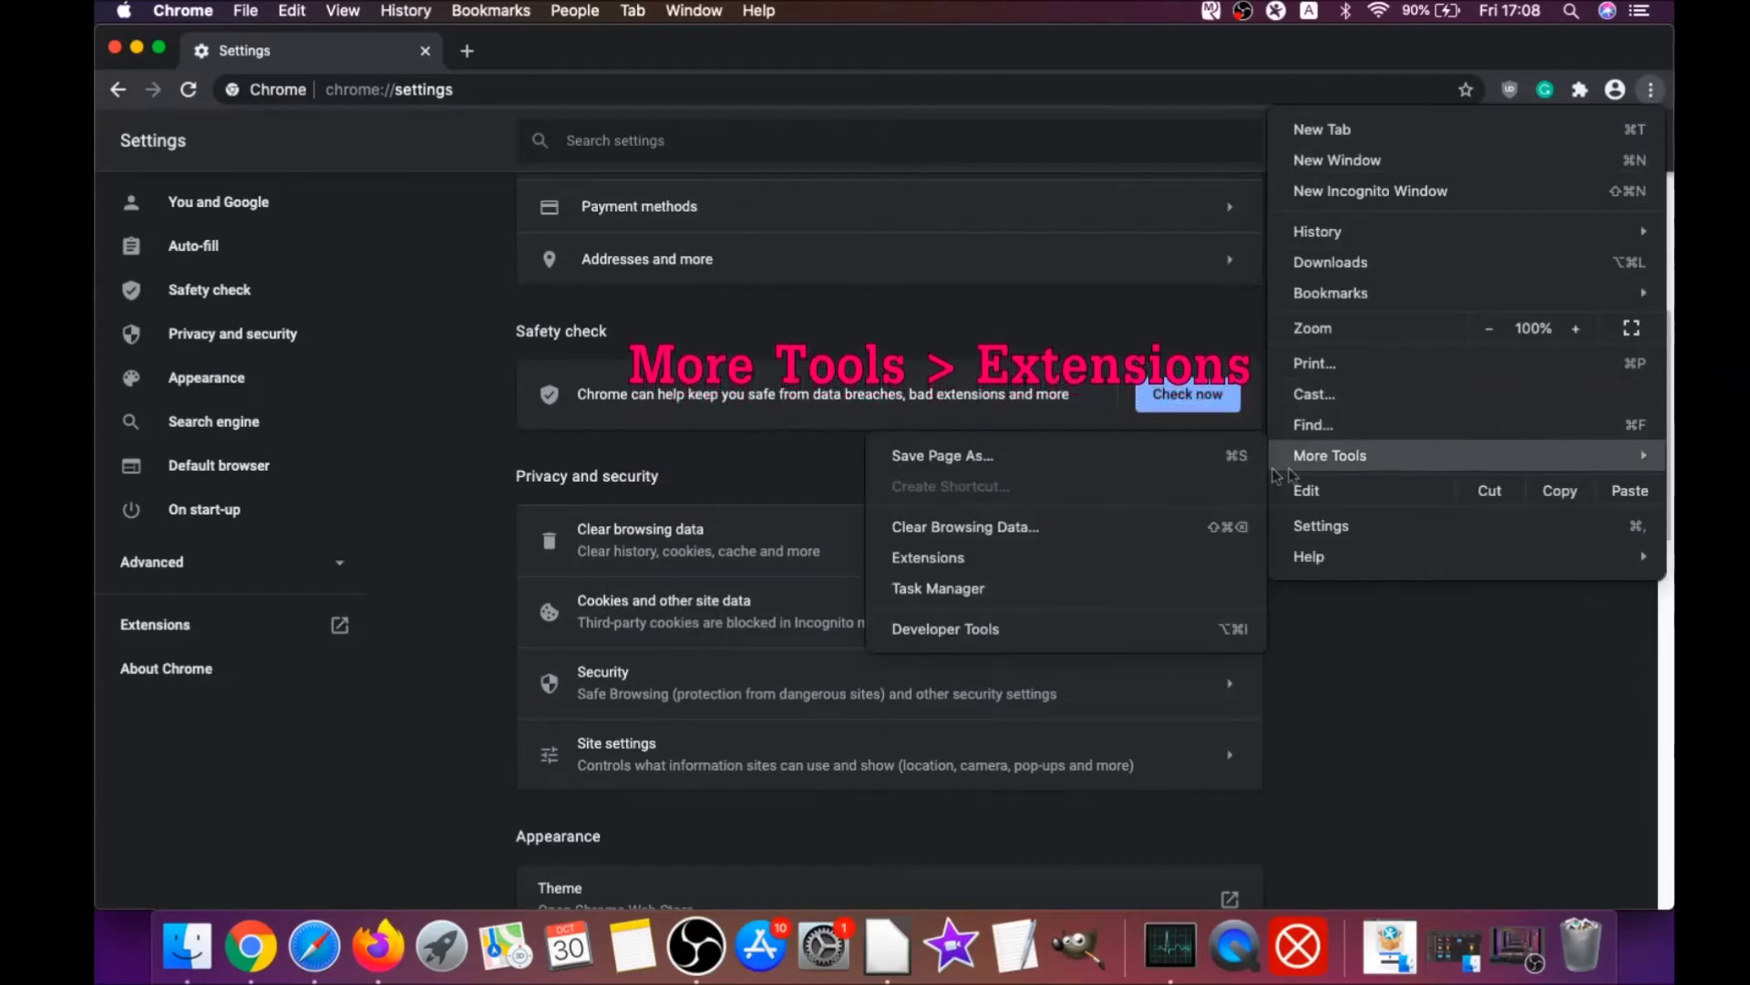
click(991, 560)
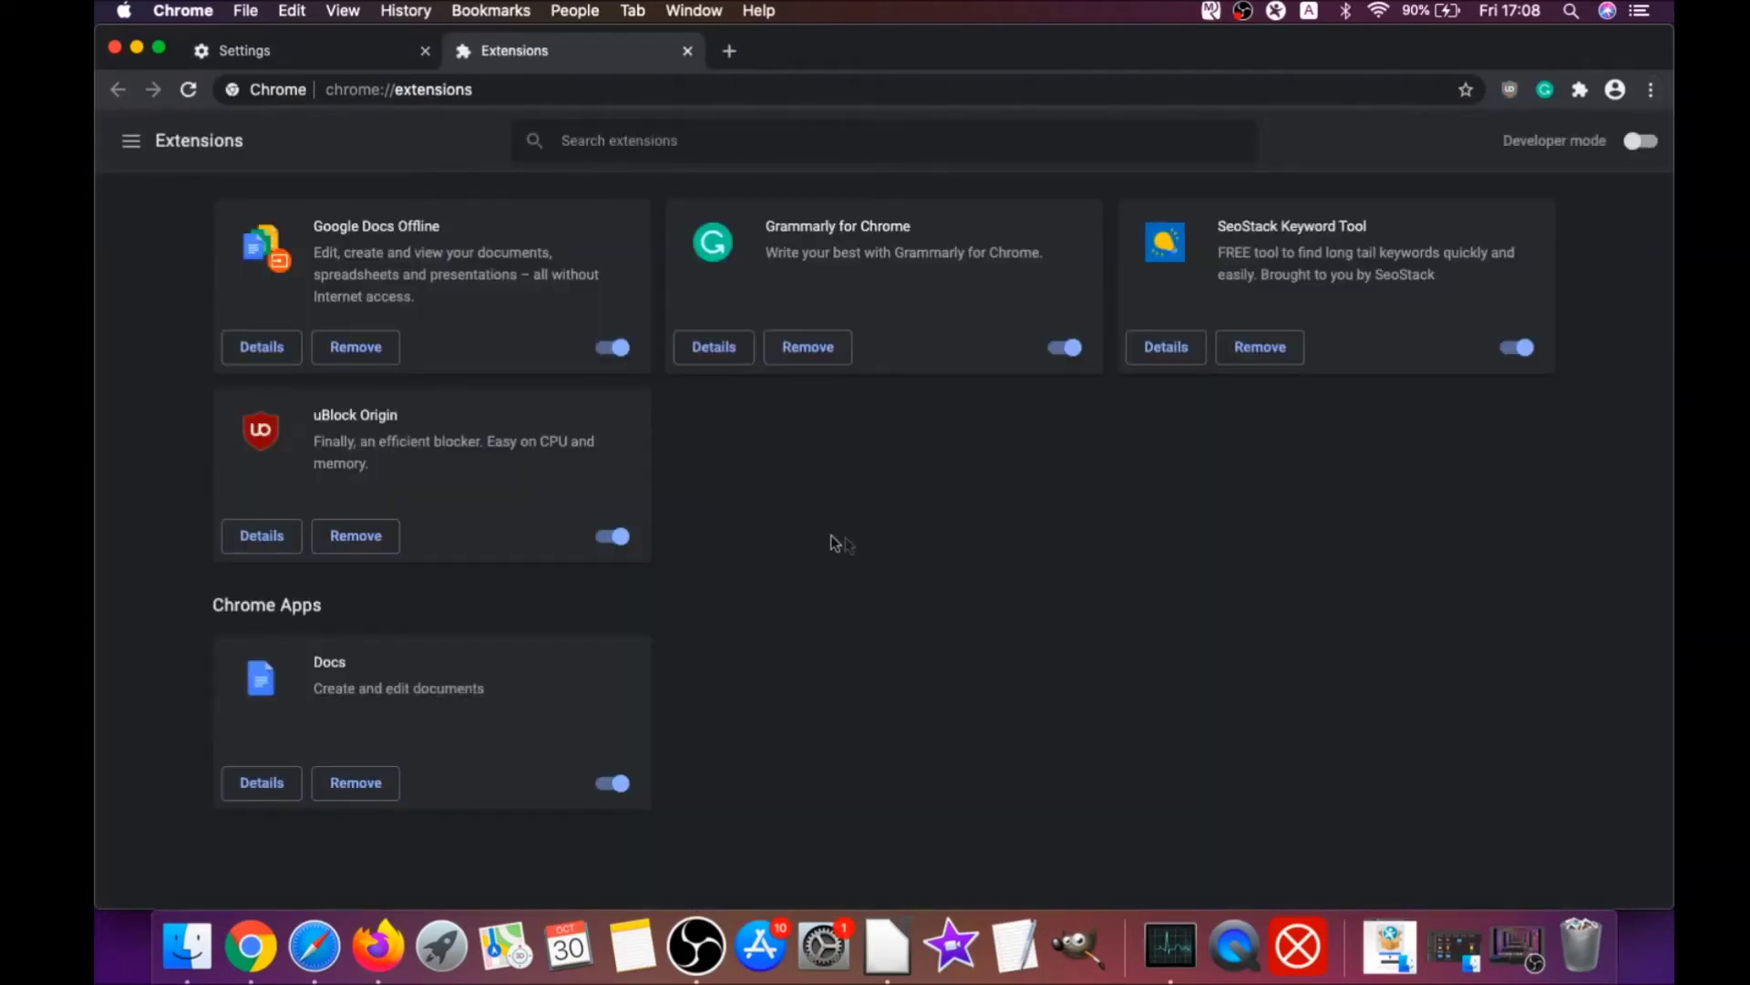
click(344, 539)
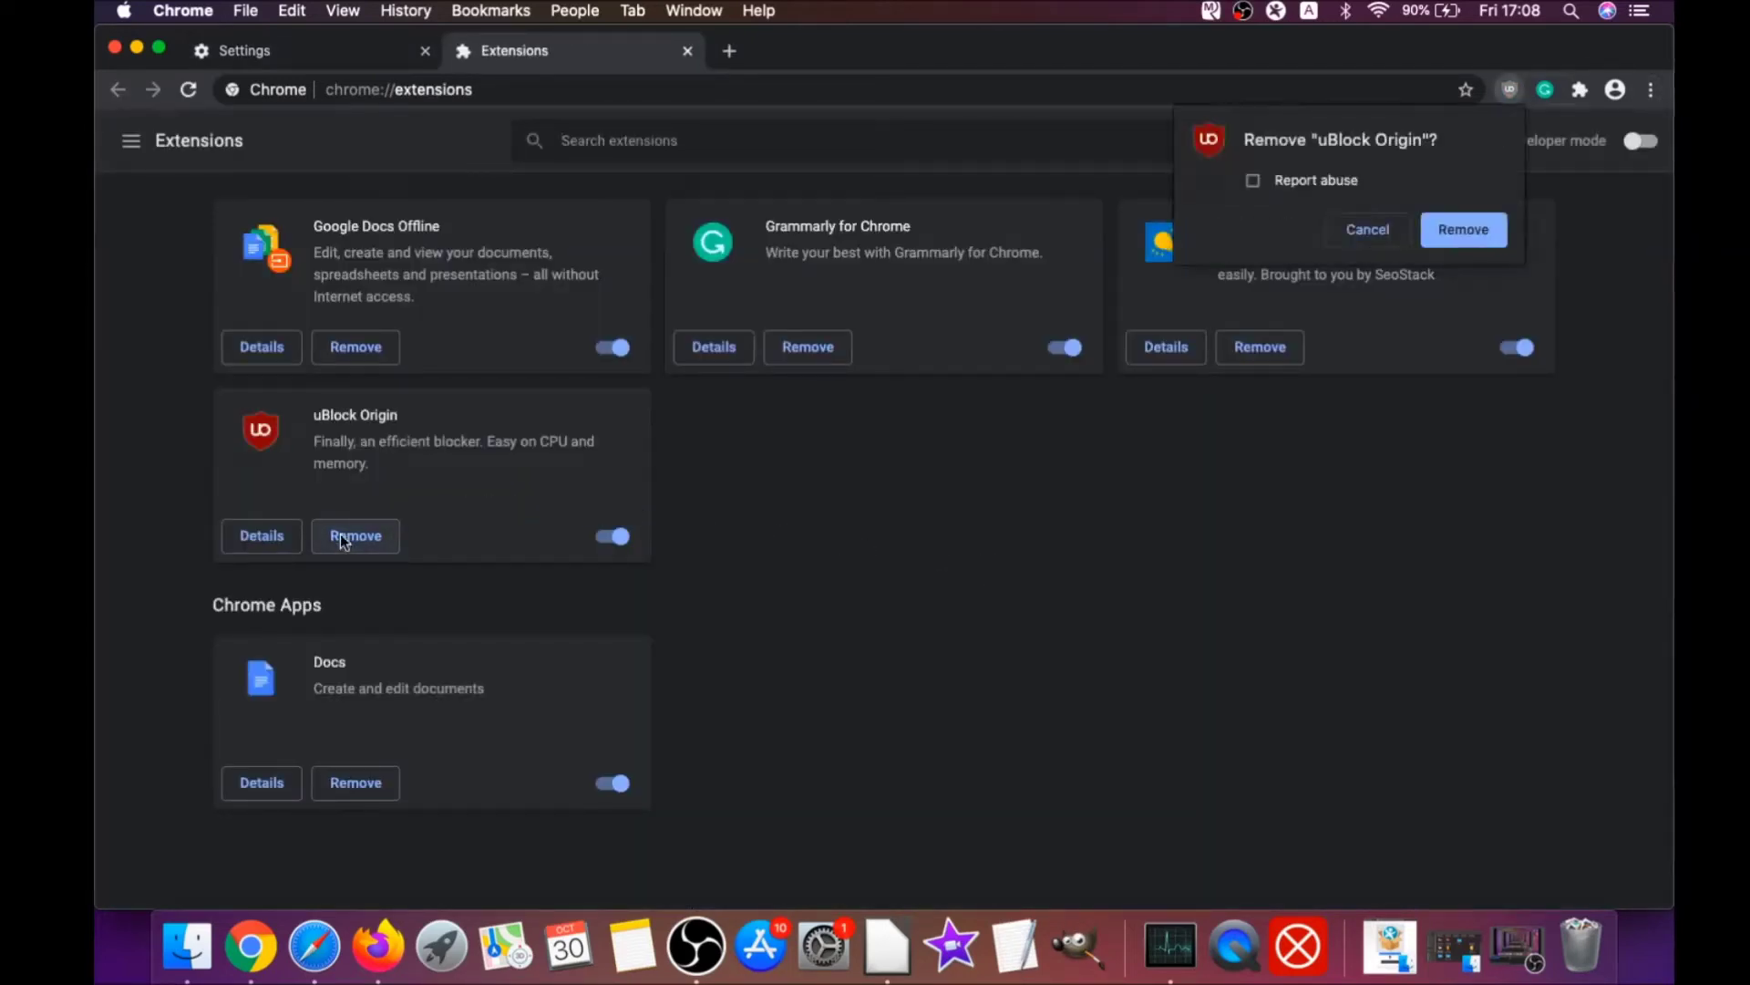
click(1486, 229)
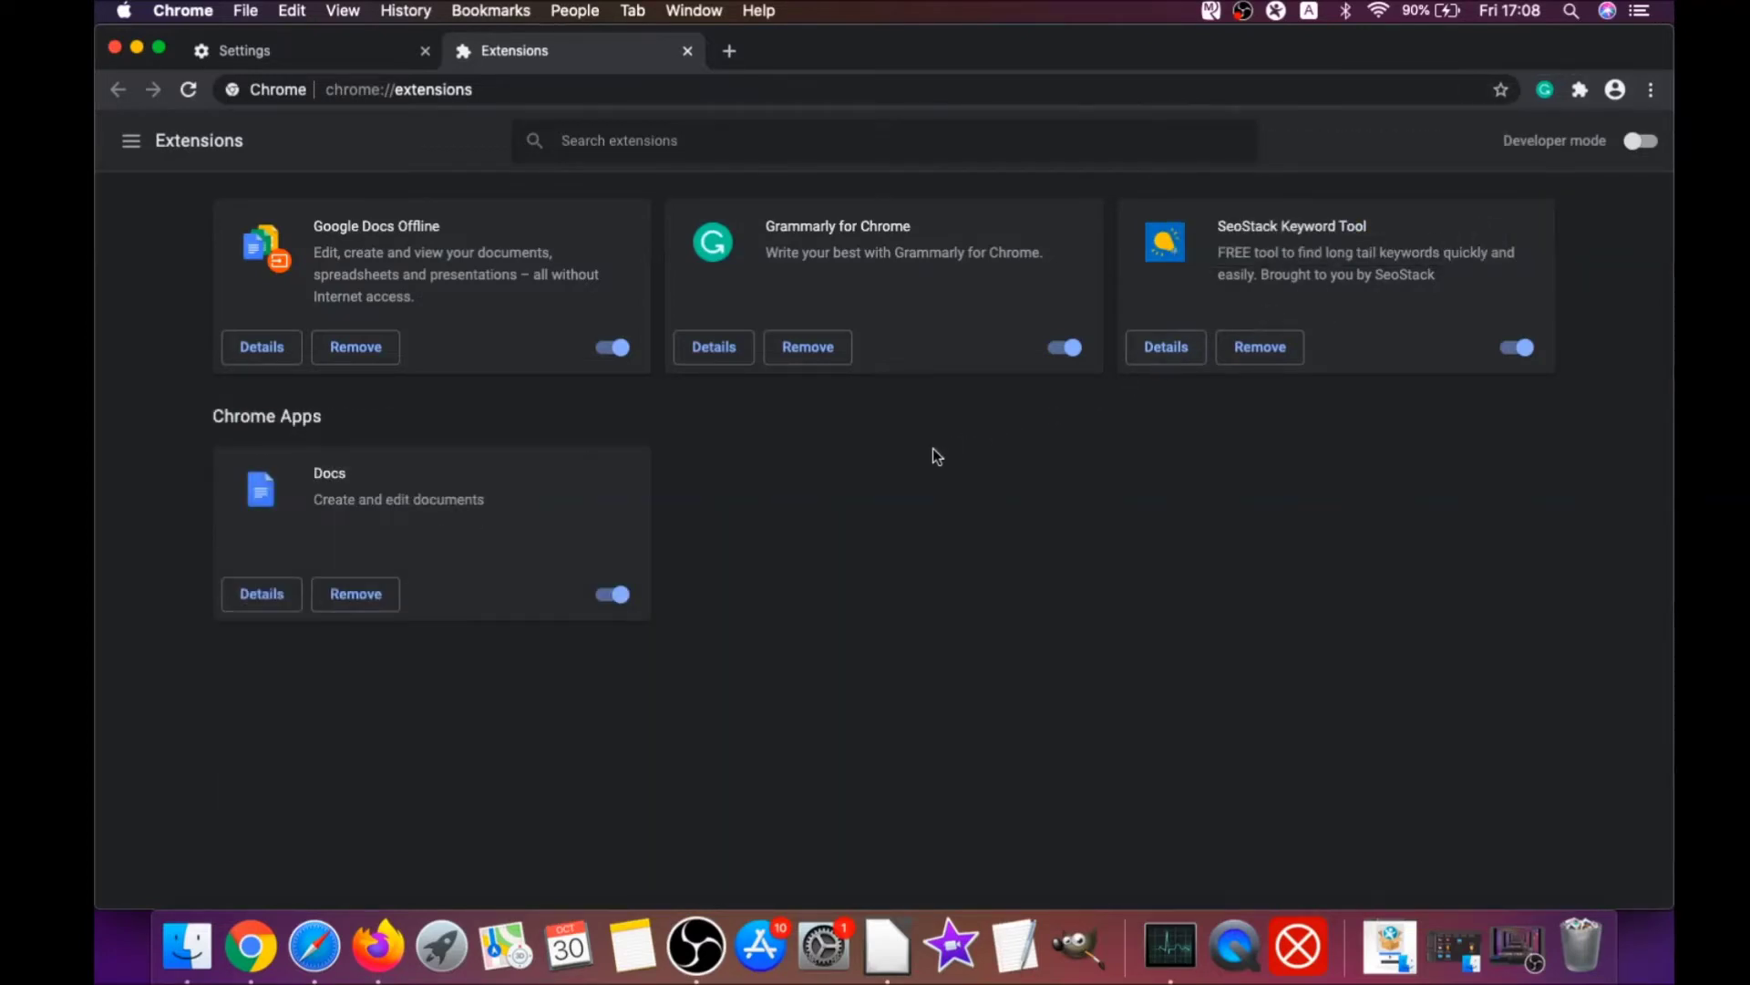
click(136, 48)
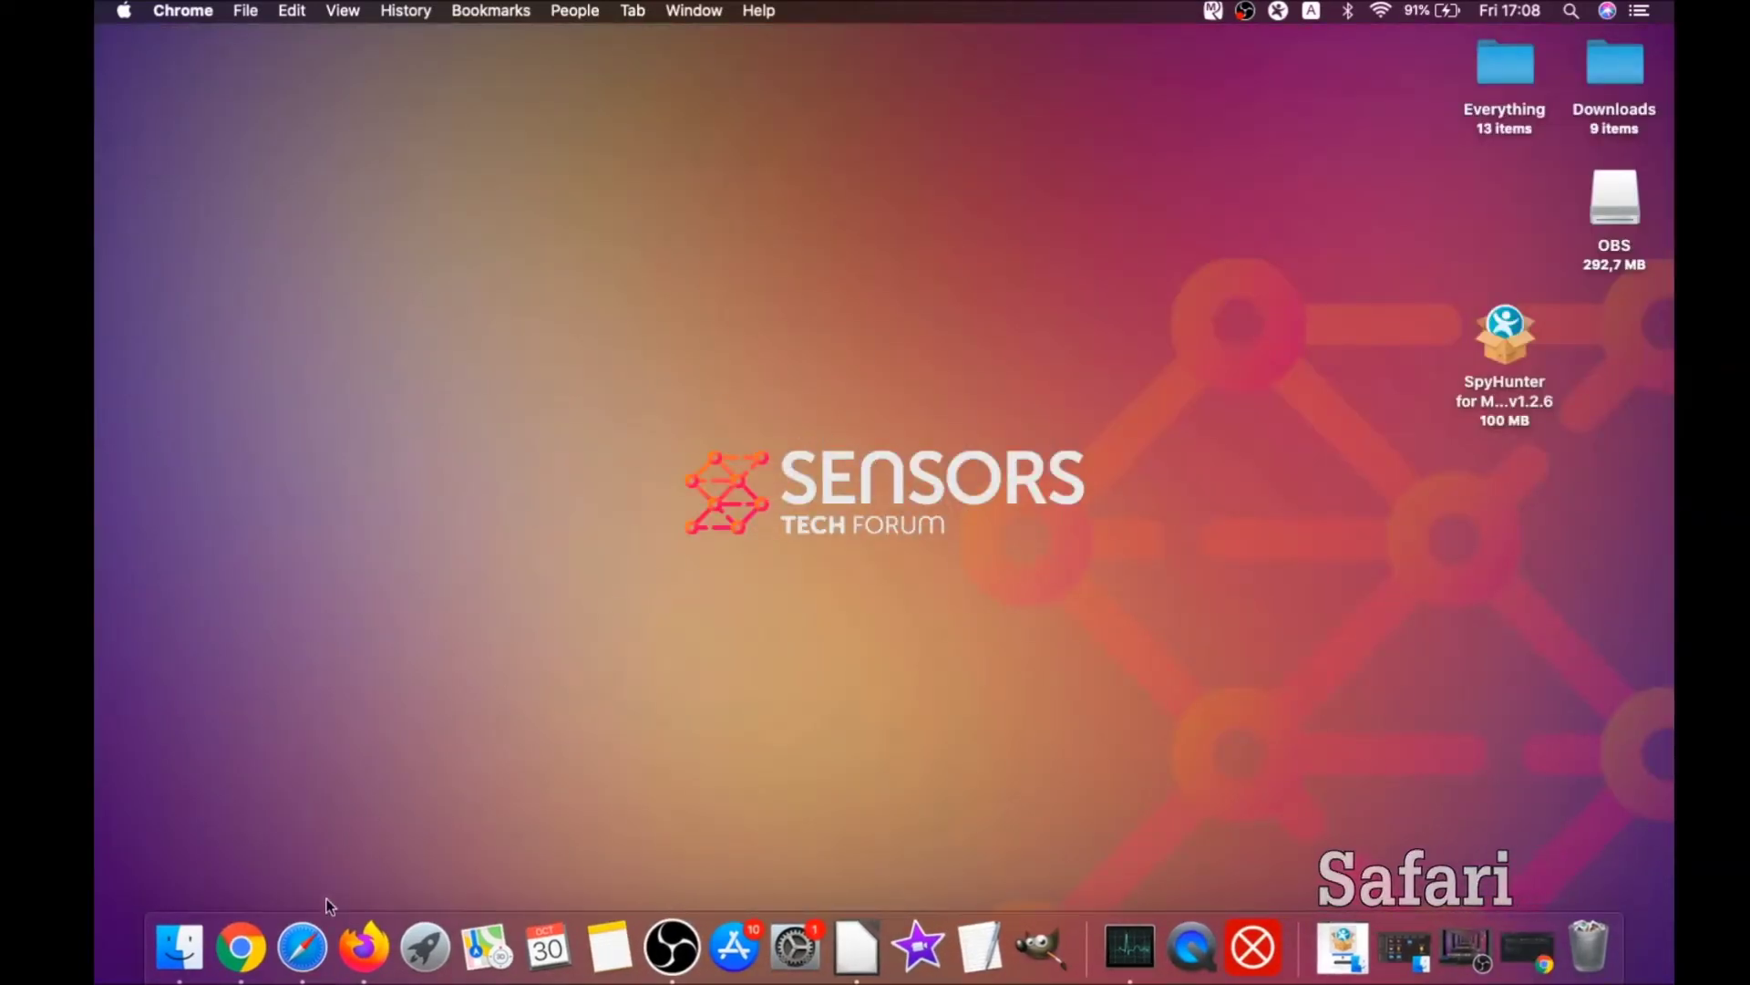
click(301, 948)
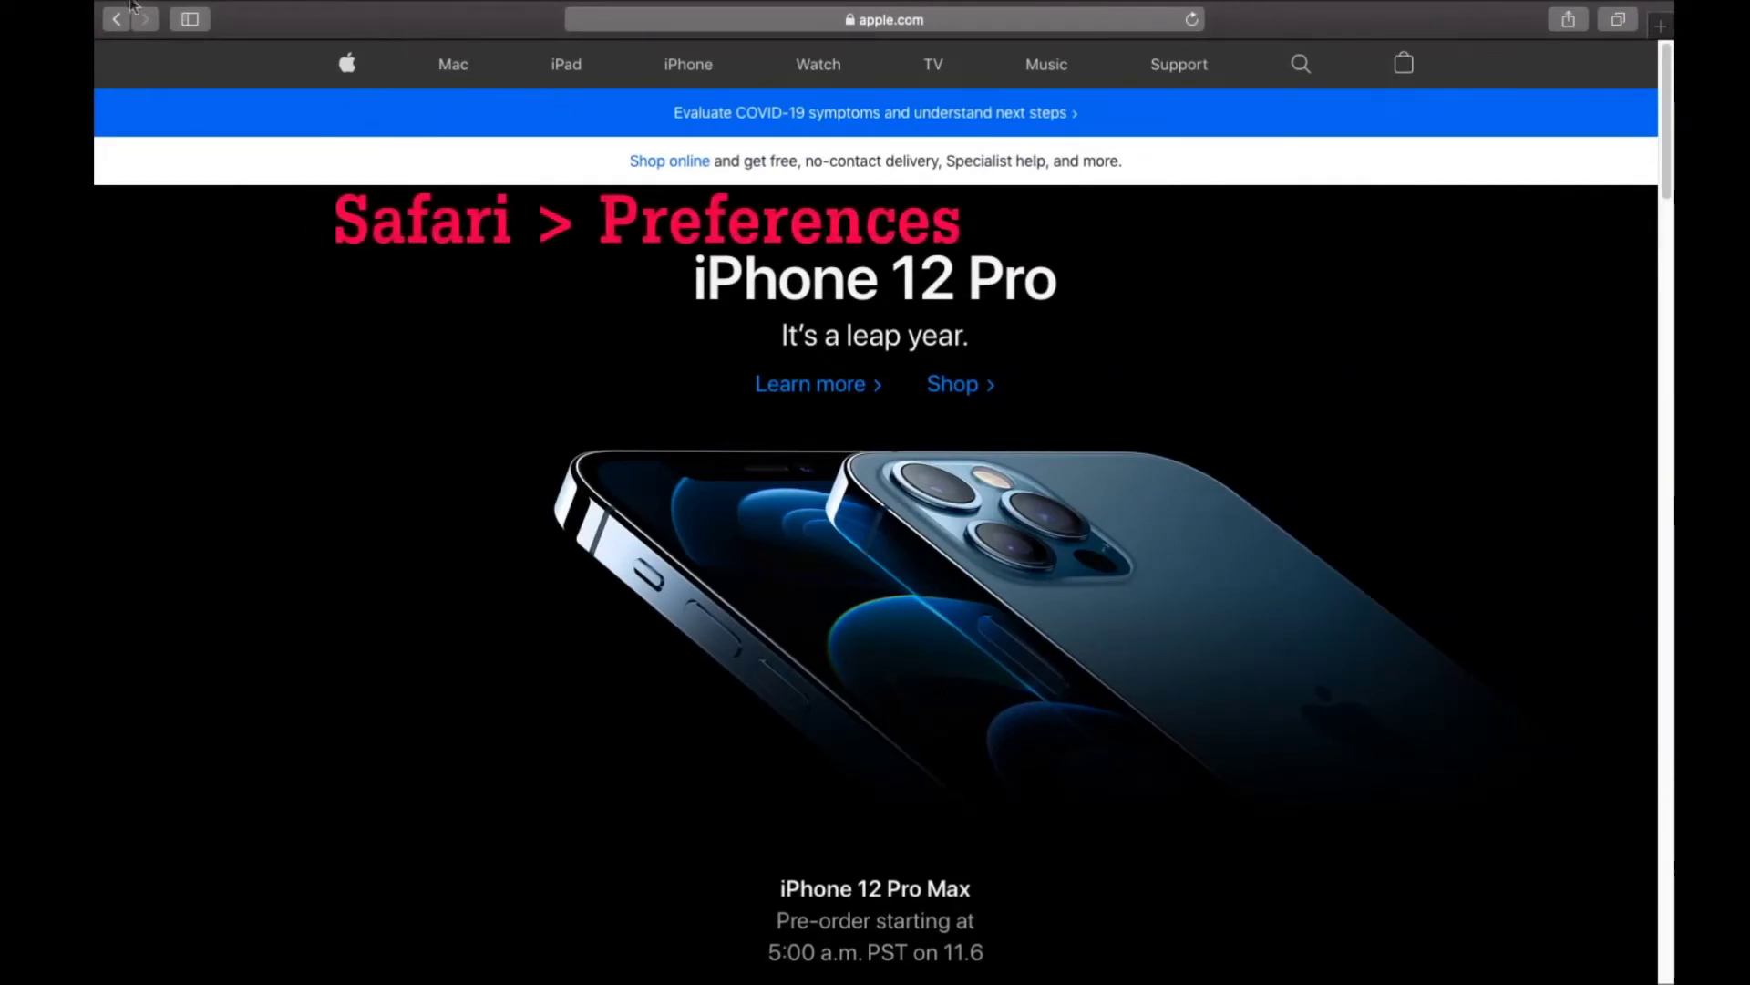
mouse_move(216, 4)
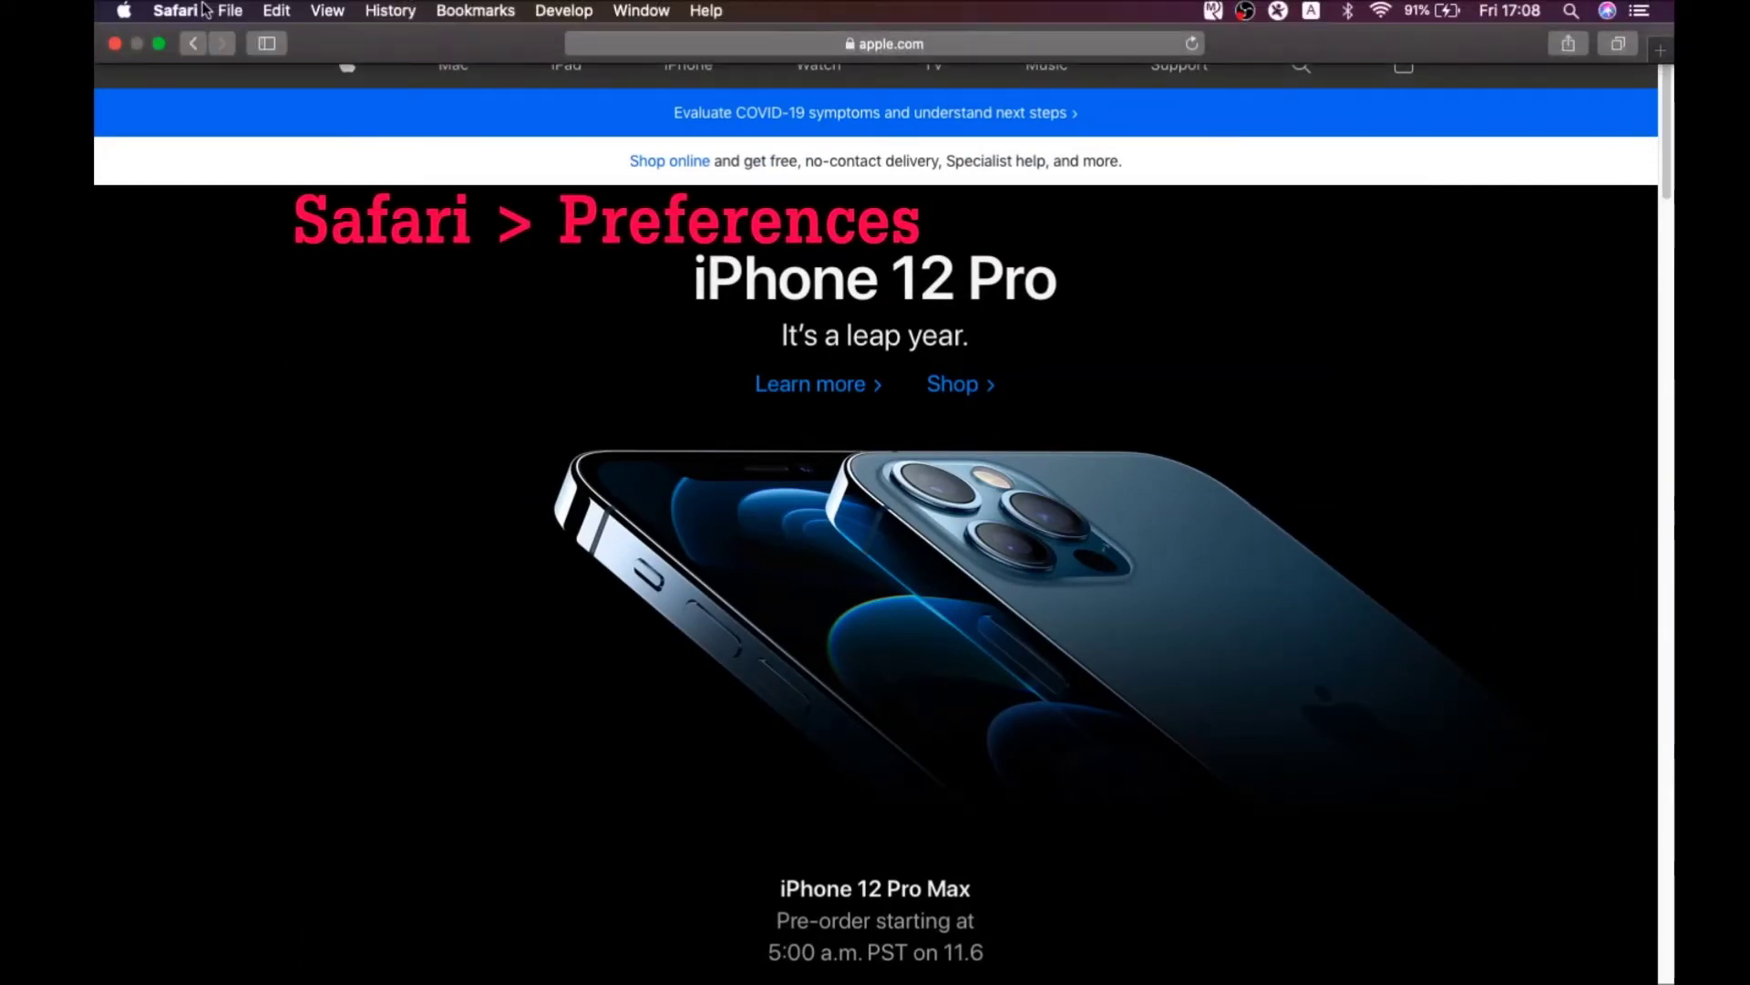
click(175, 11)
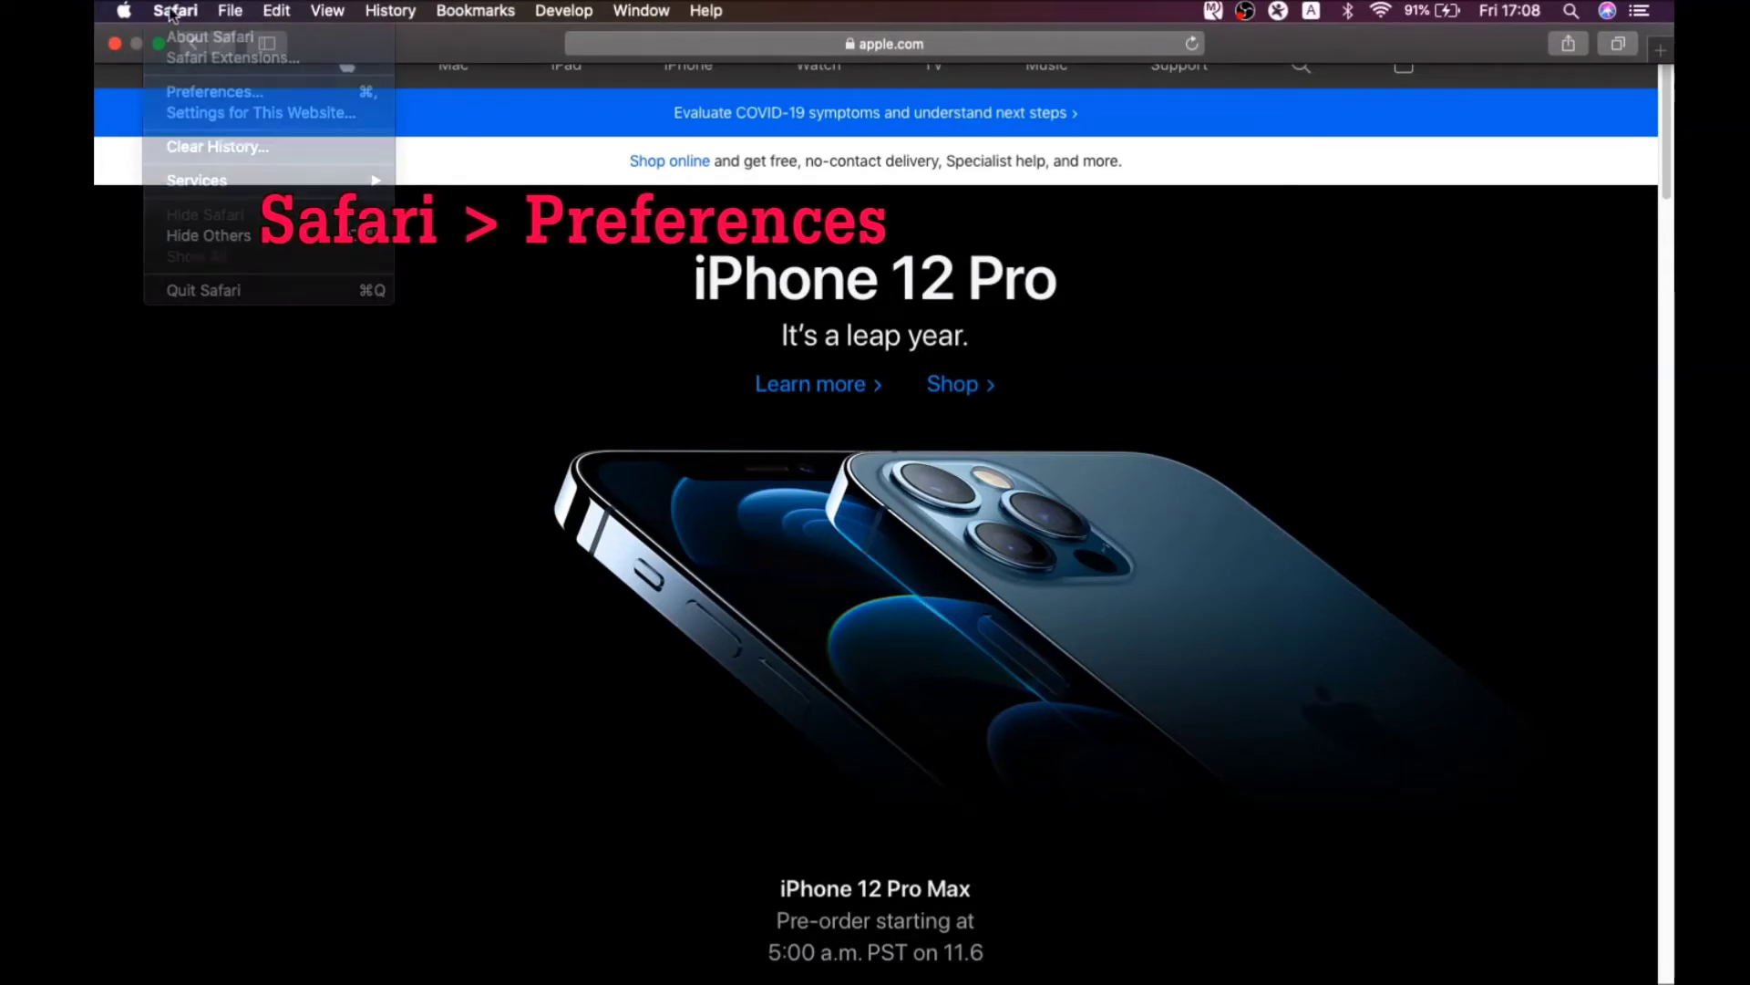
click(221, 92)
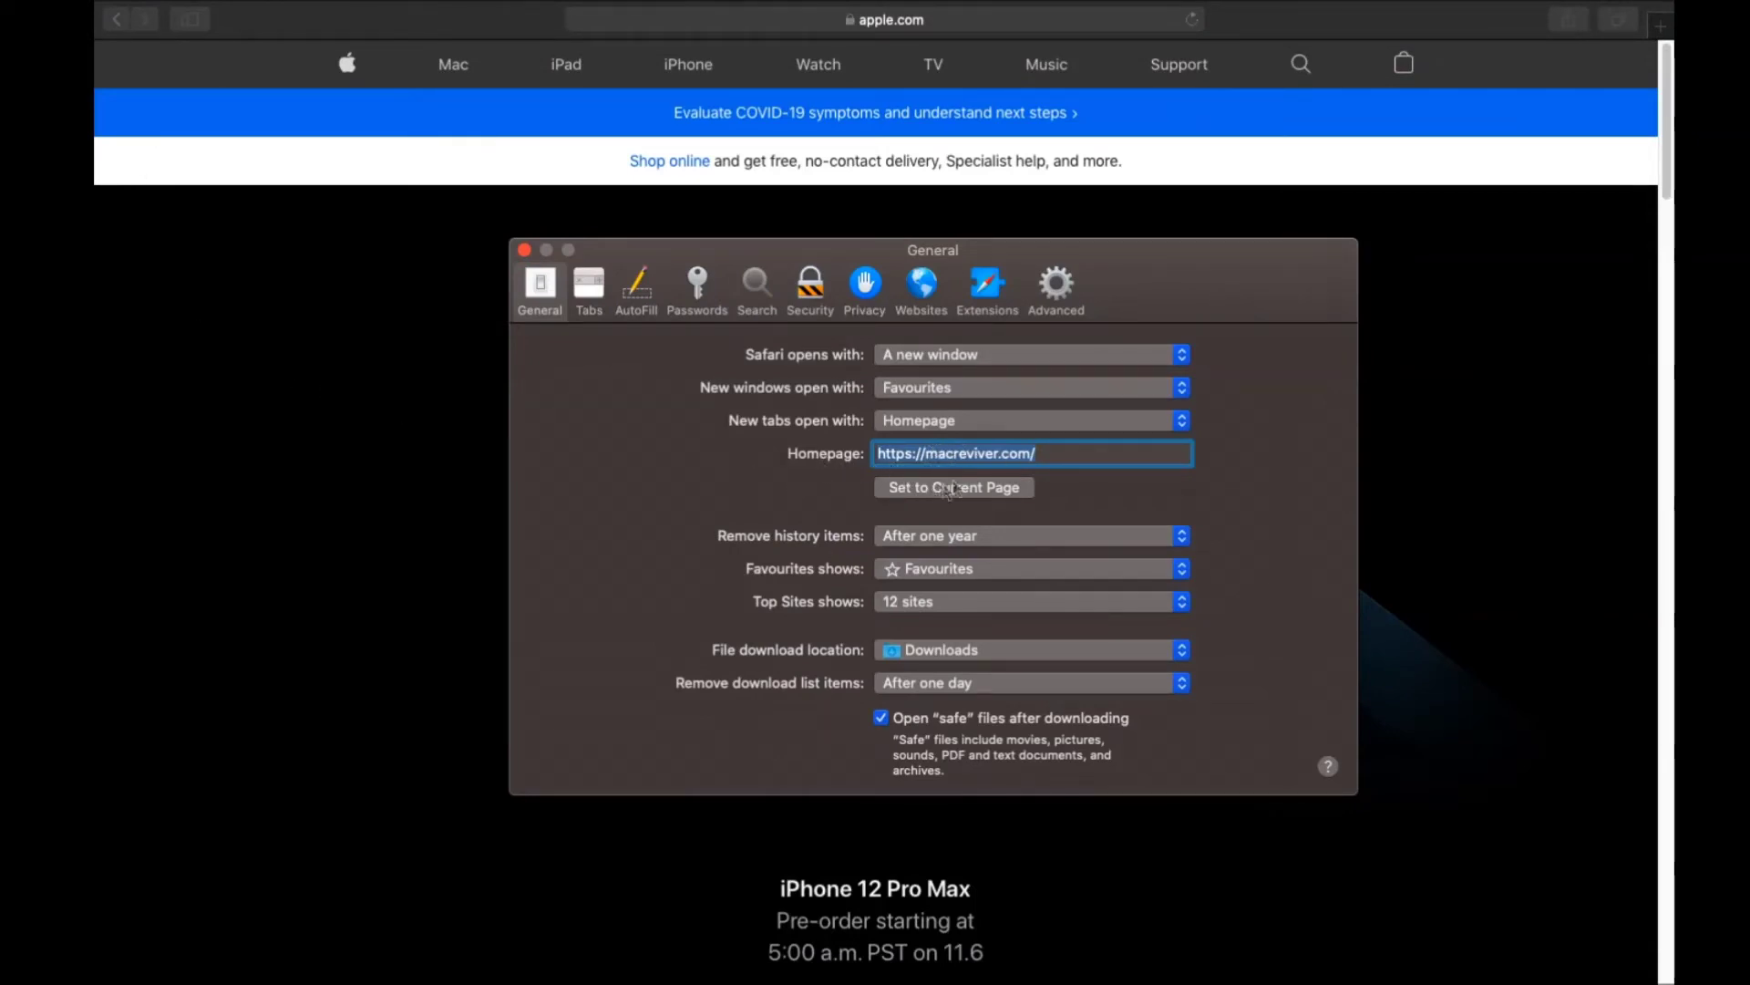
click(1002, 493)
click(1043, 454)
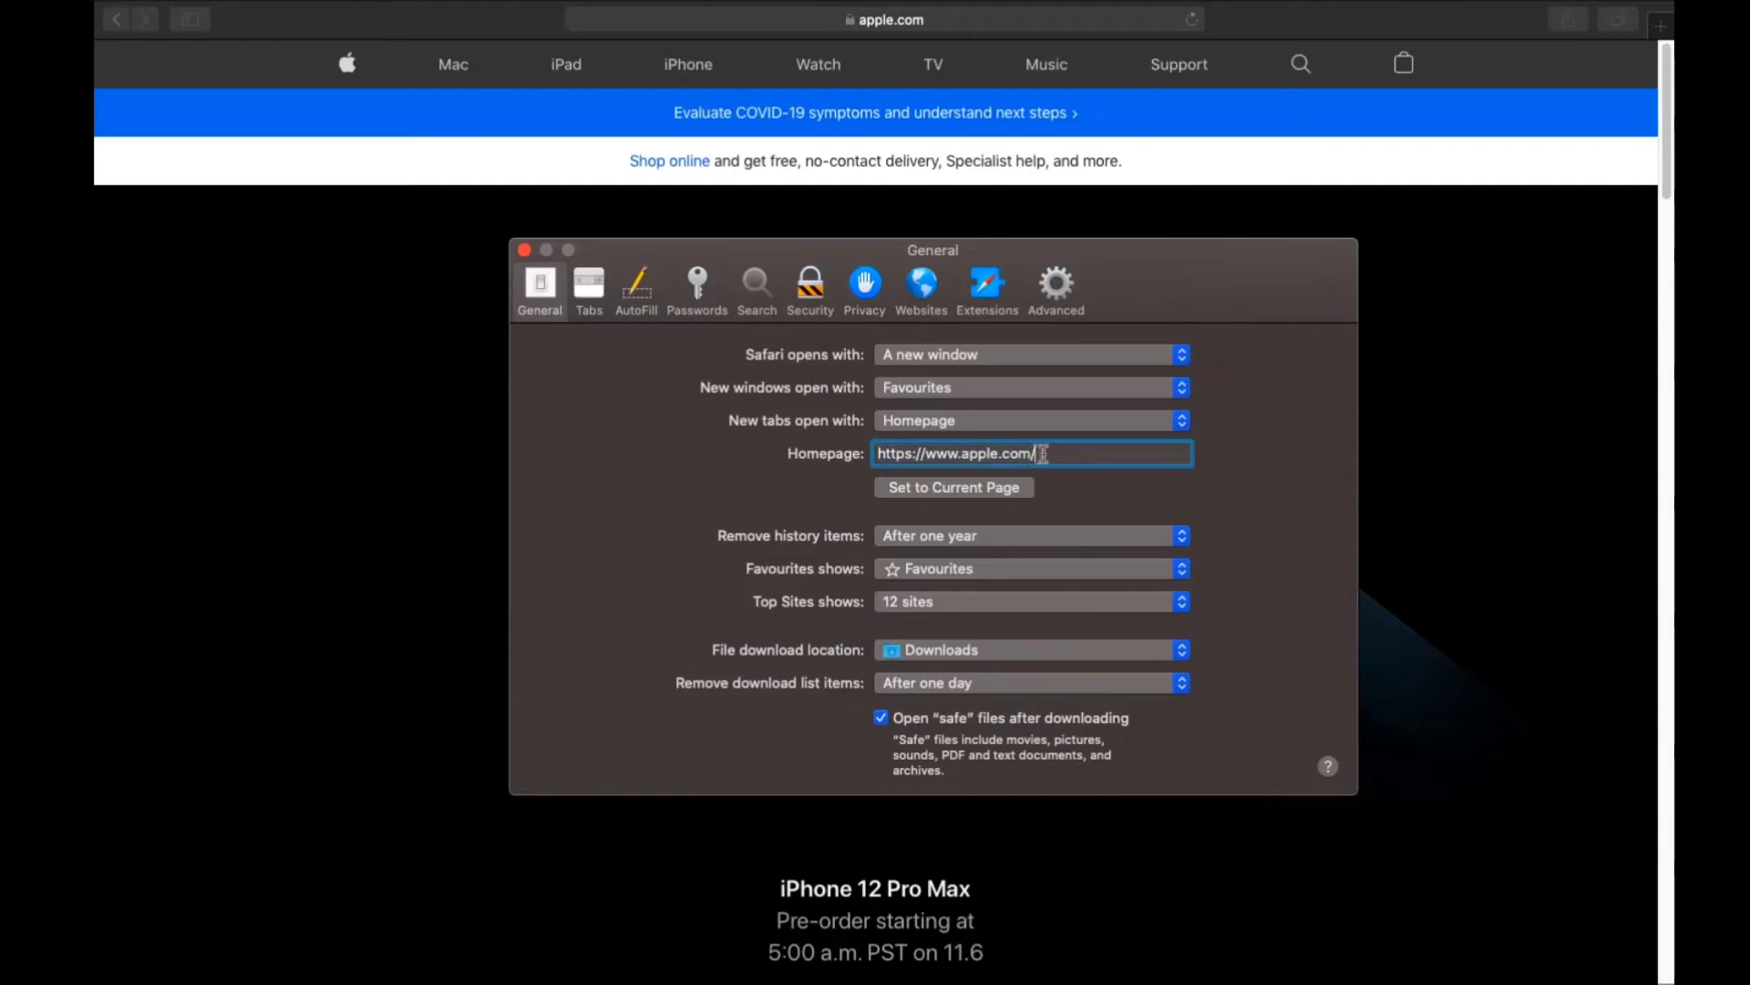
- Make Google Safari's search engine and show the installed extensions
click(757, 284)
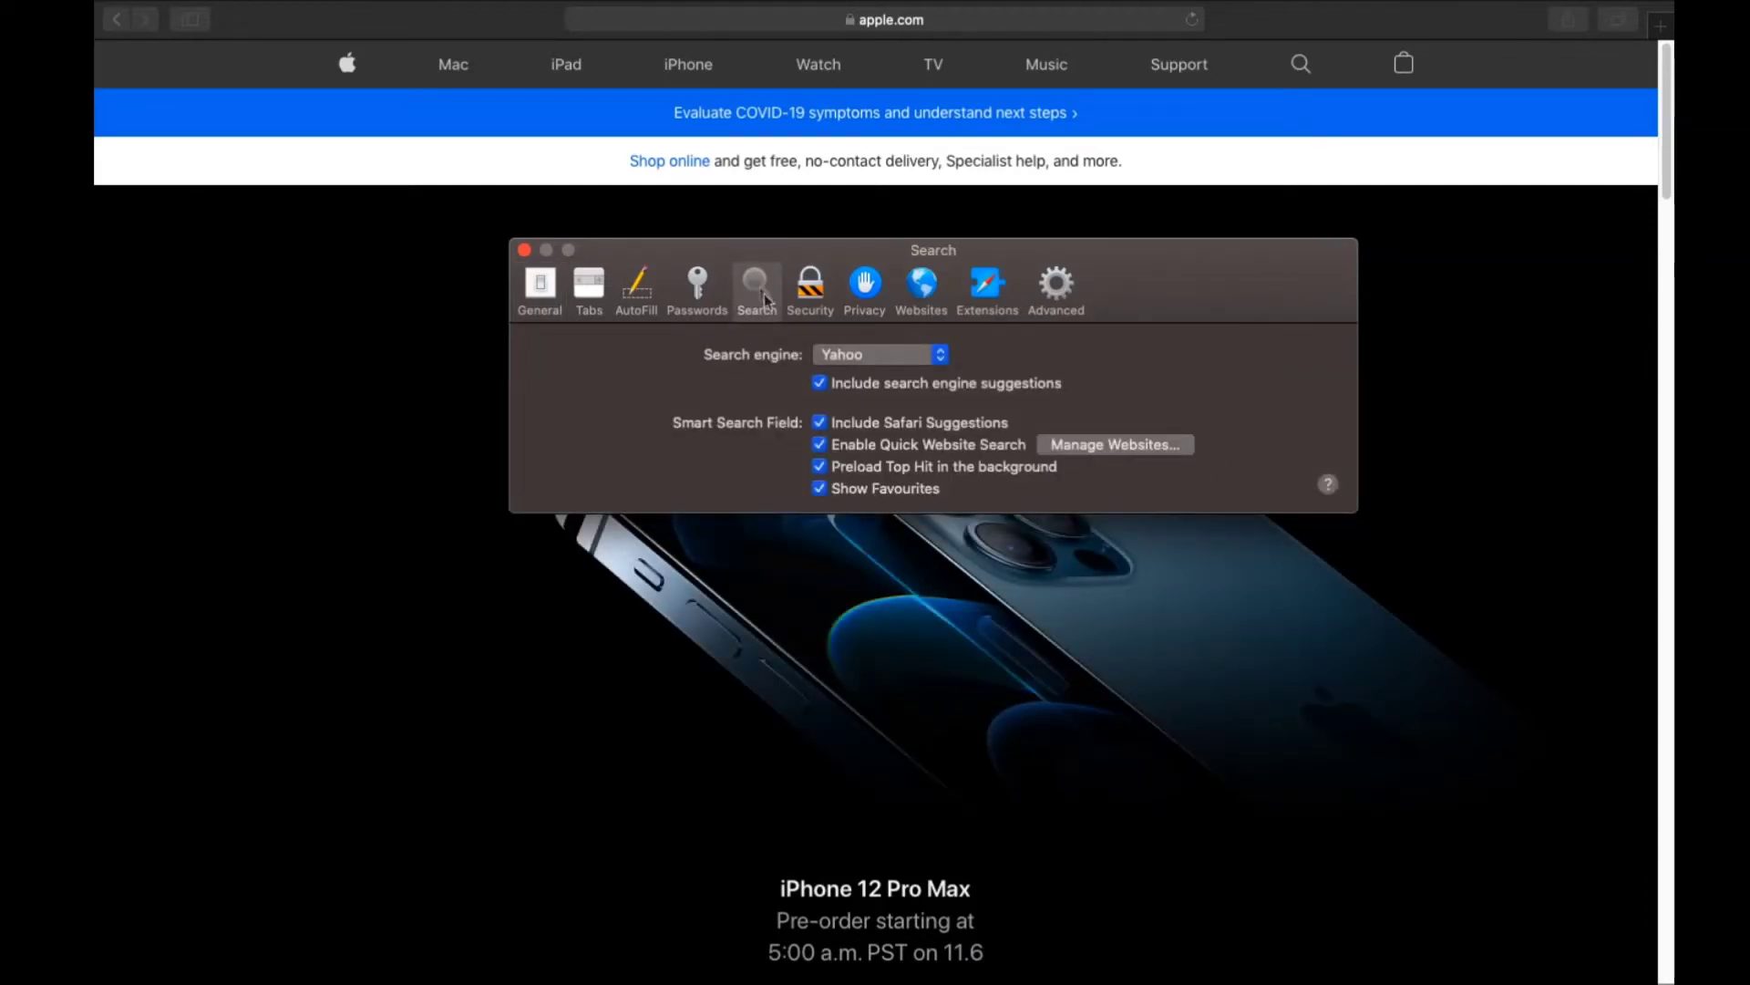
click(857, 363)
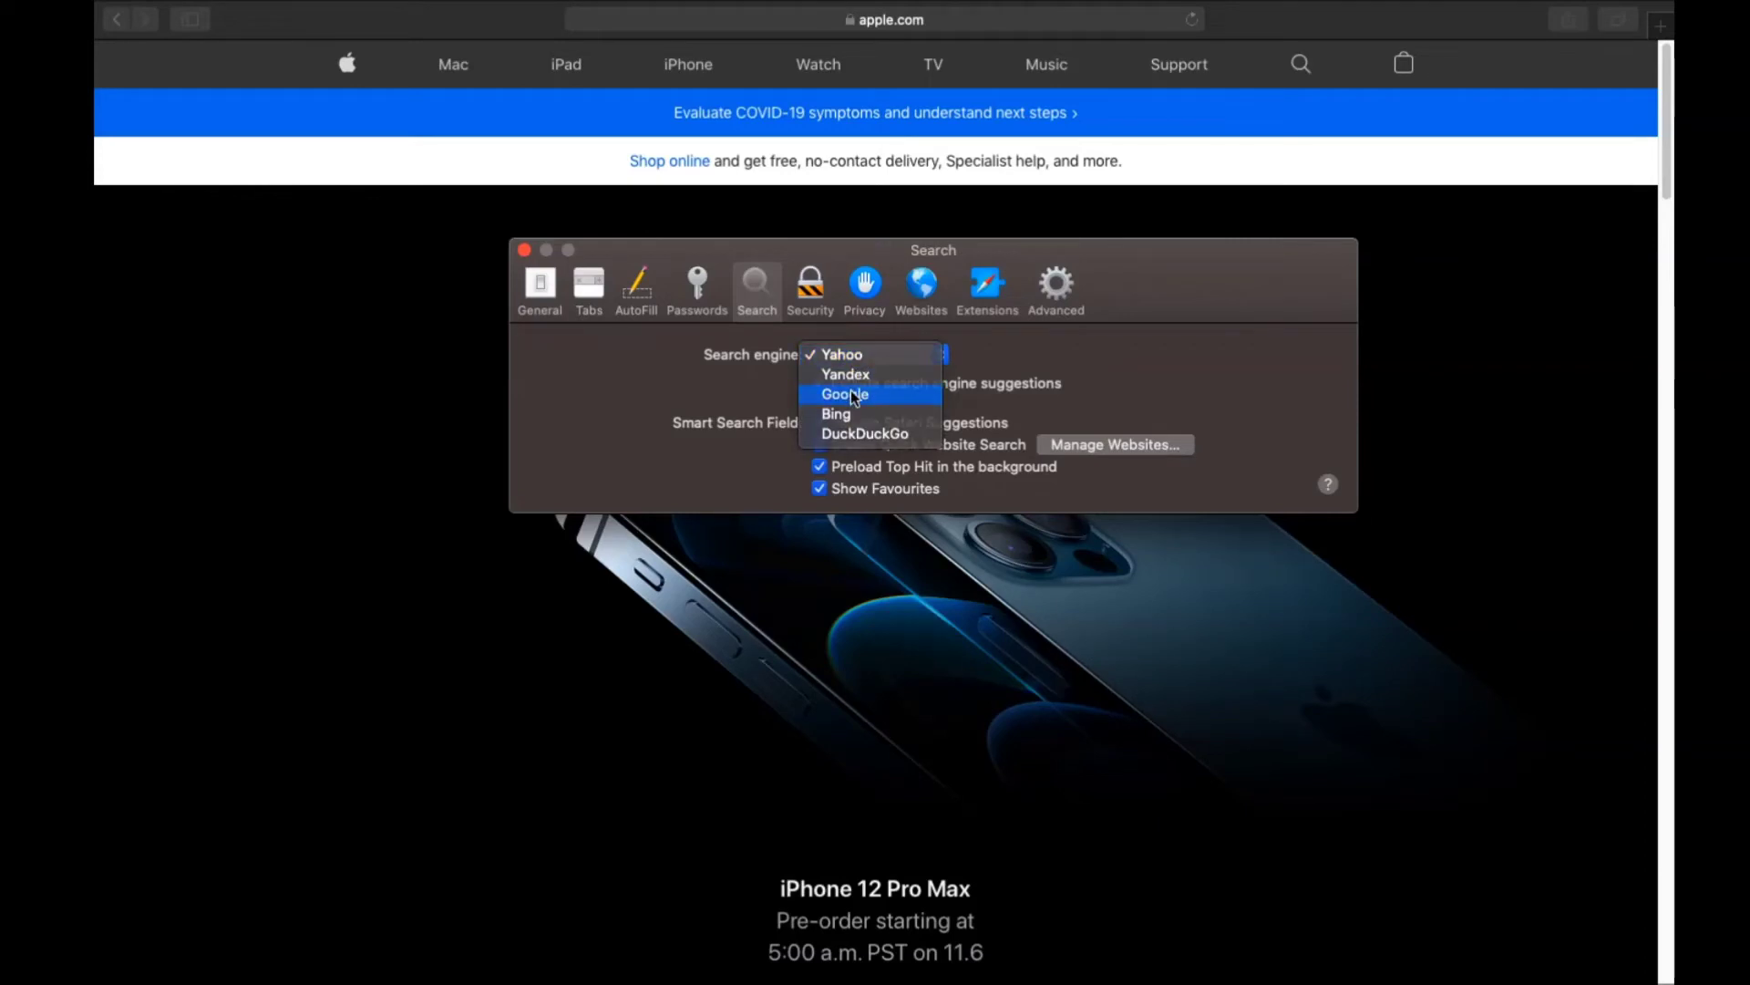
click(854, 399)
click(982, 292)
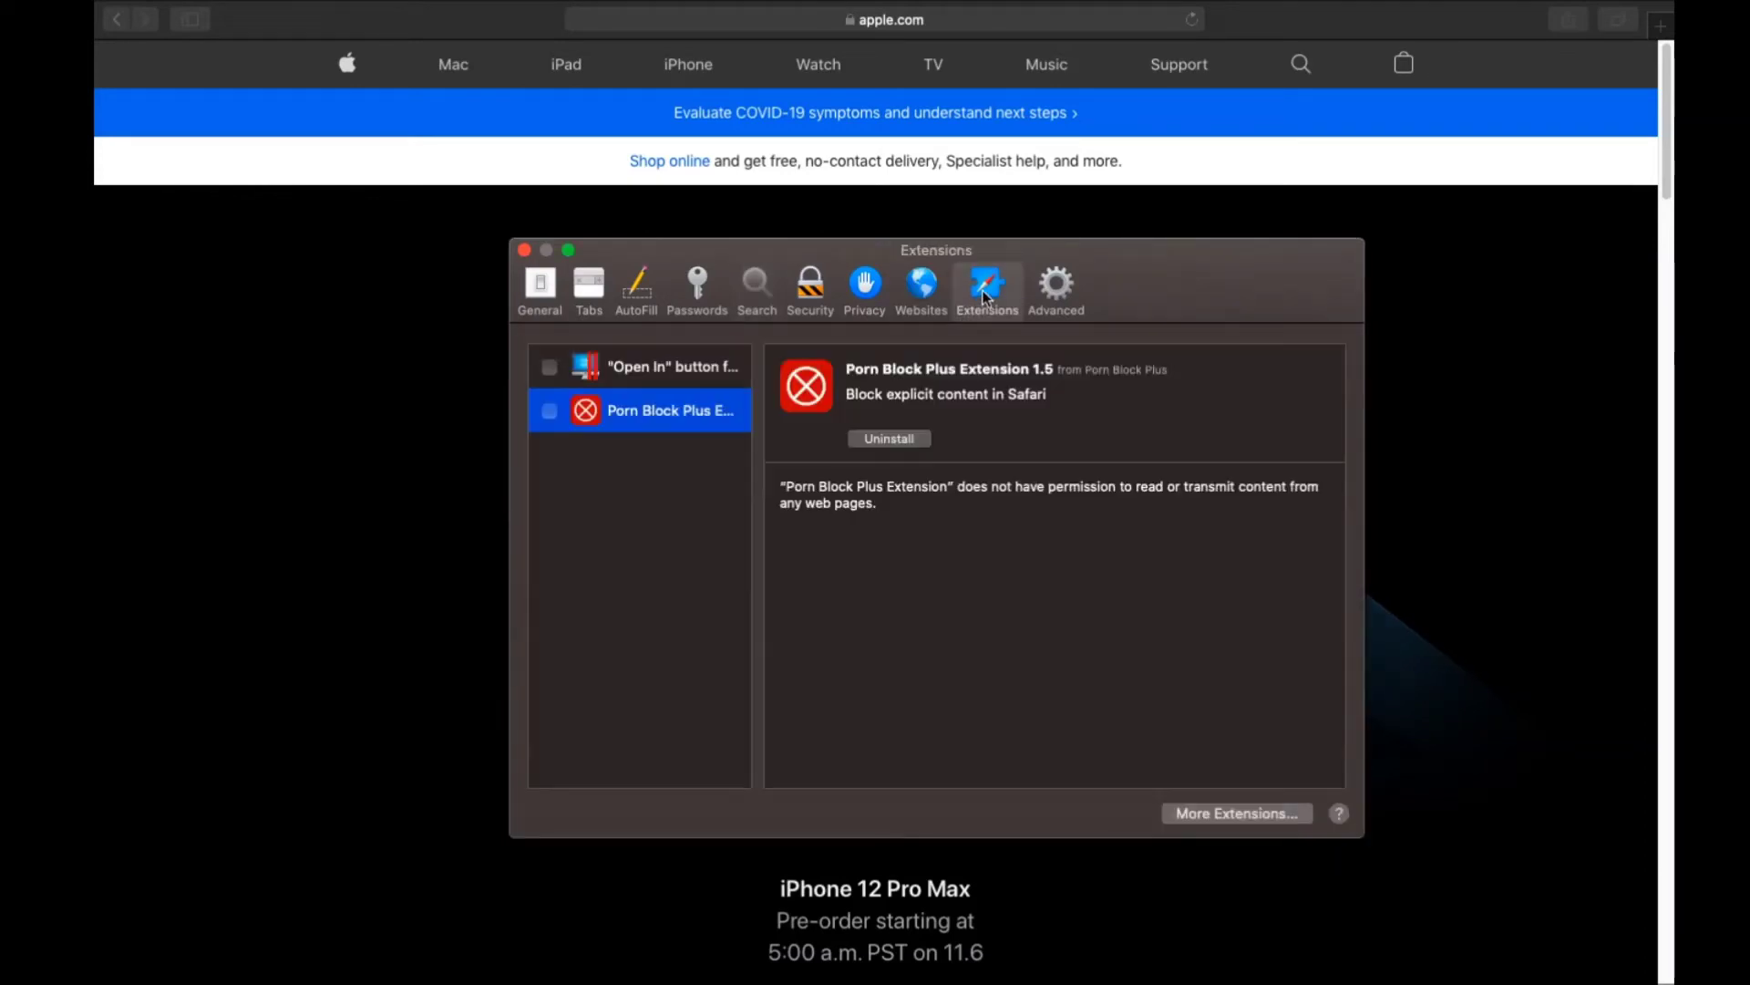
- Uninstall Porn Block Plus by moving its app to the Bin, authorising with the account password
click(882, 440)
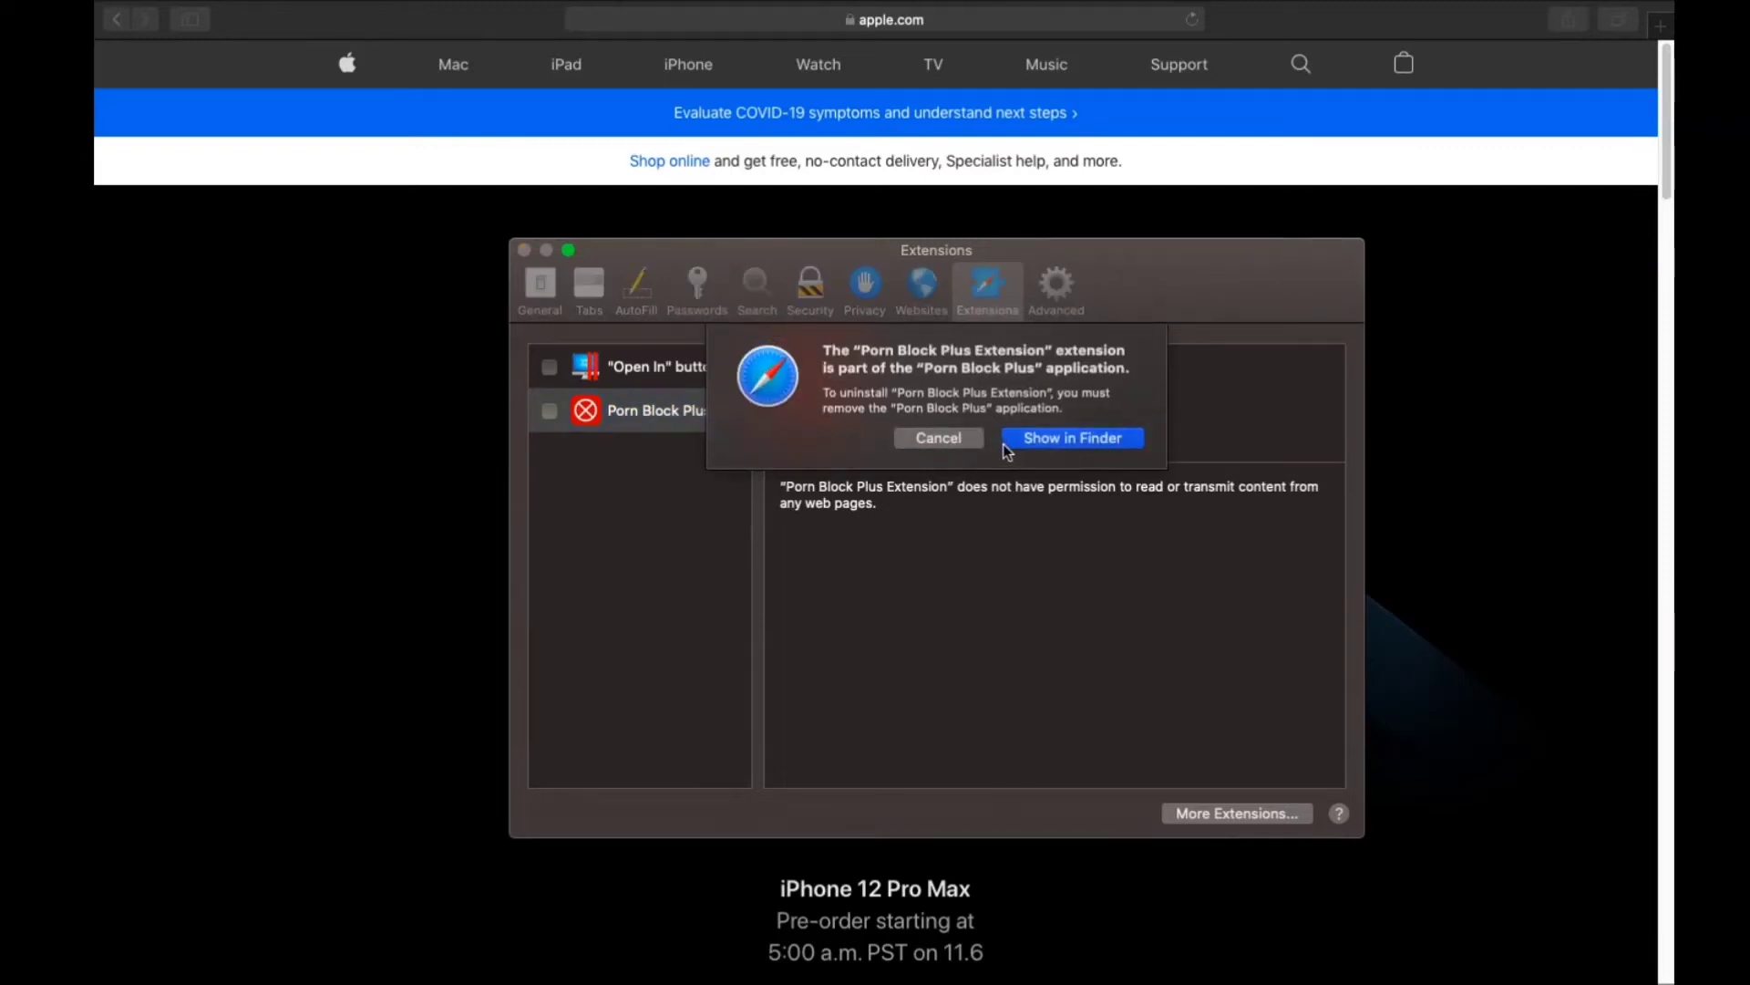
click(1006, 442)
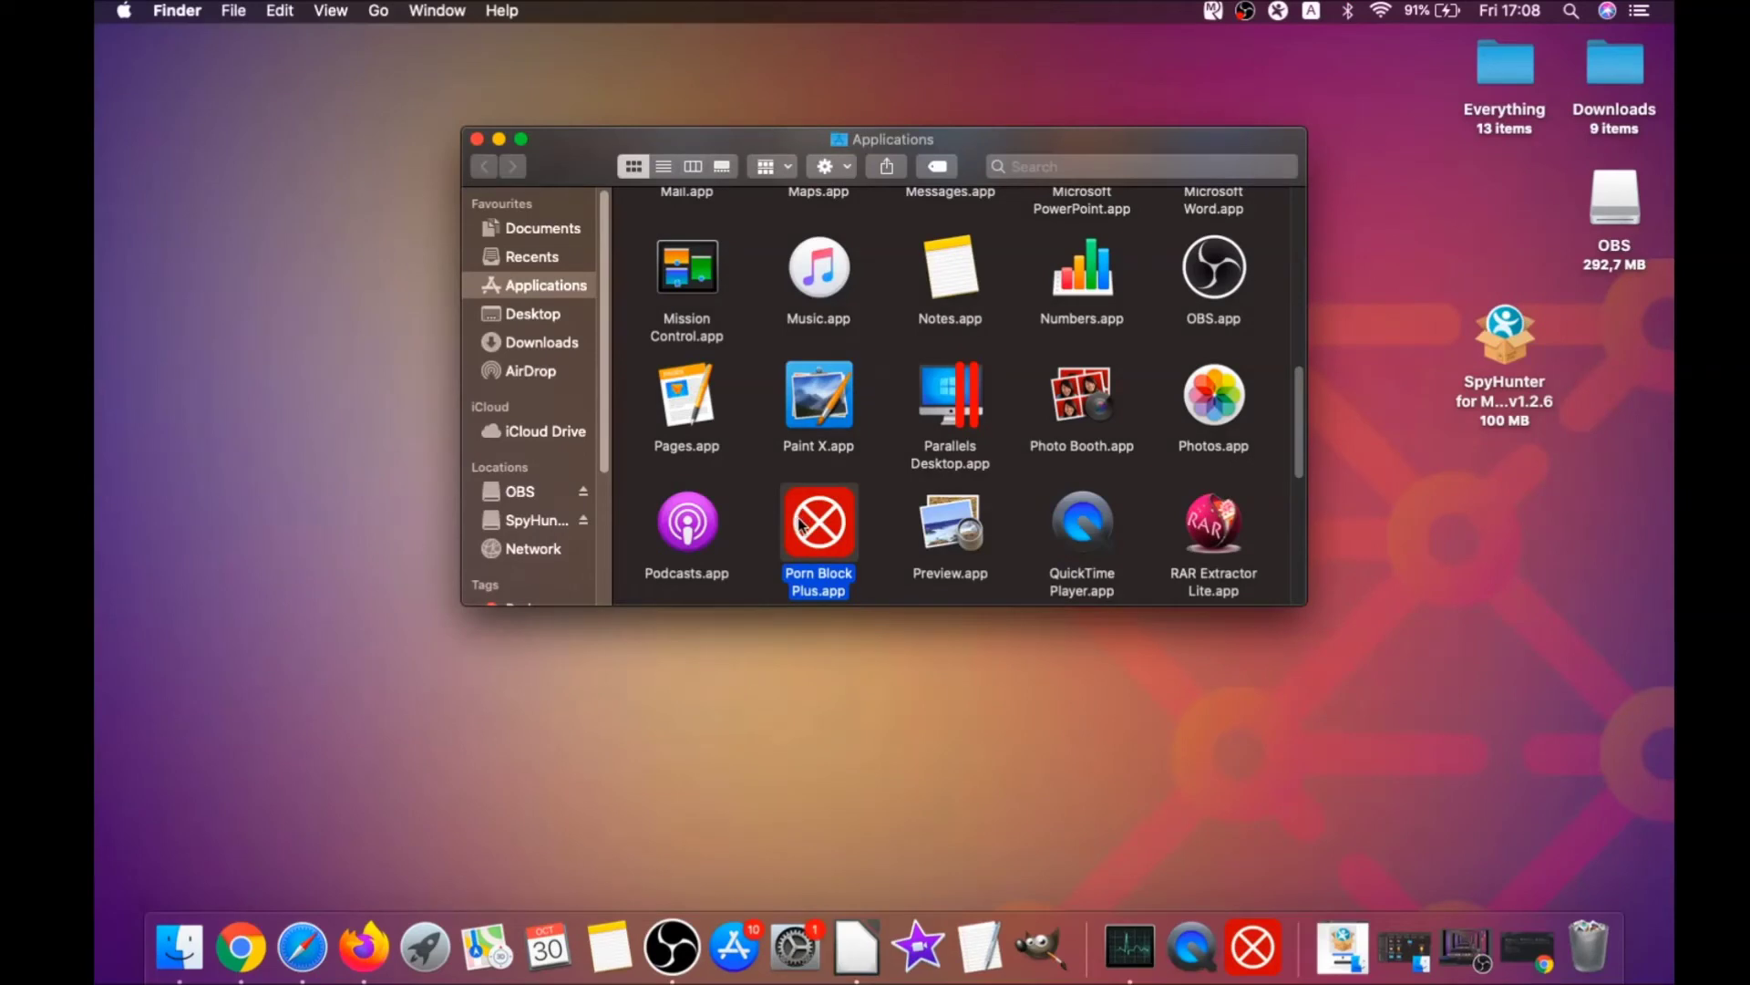
drag(801, 524, 1588, 935)
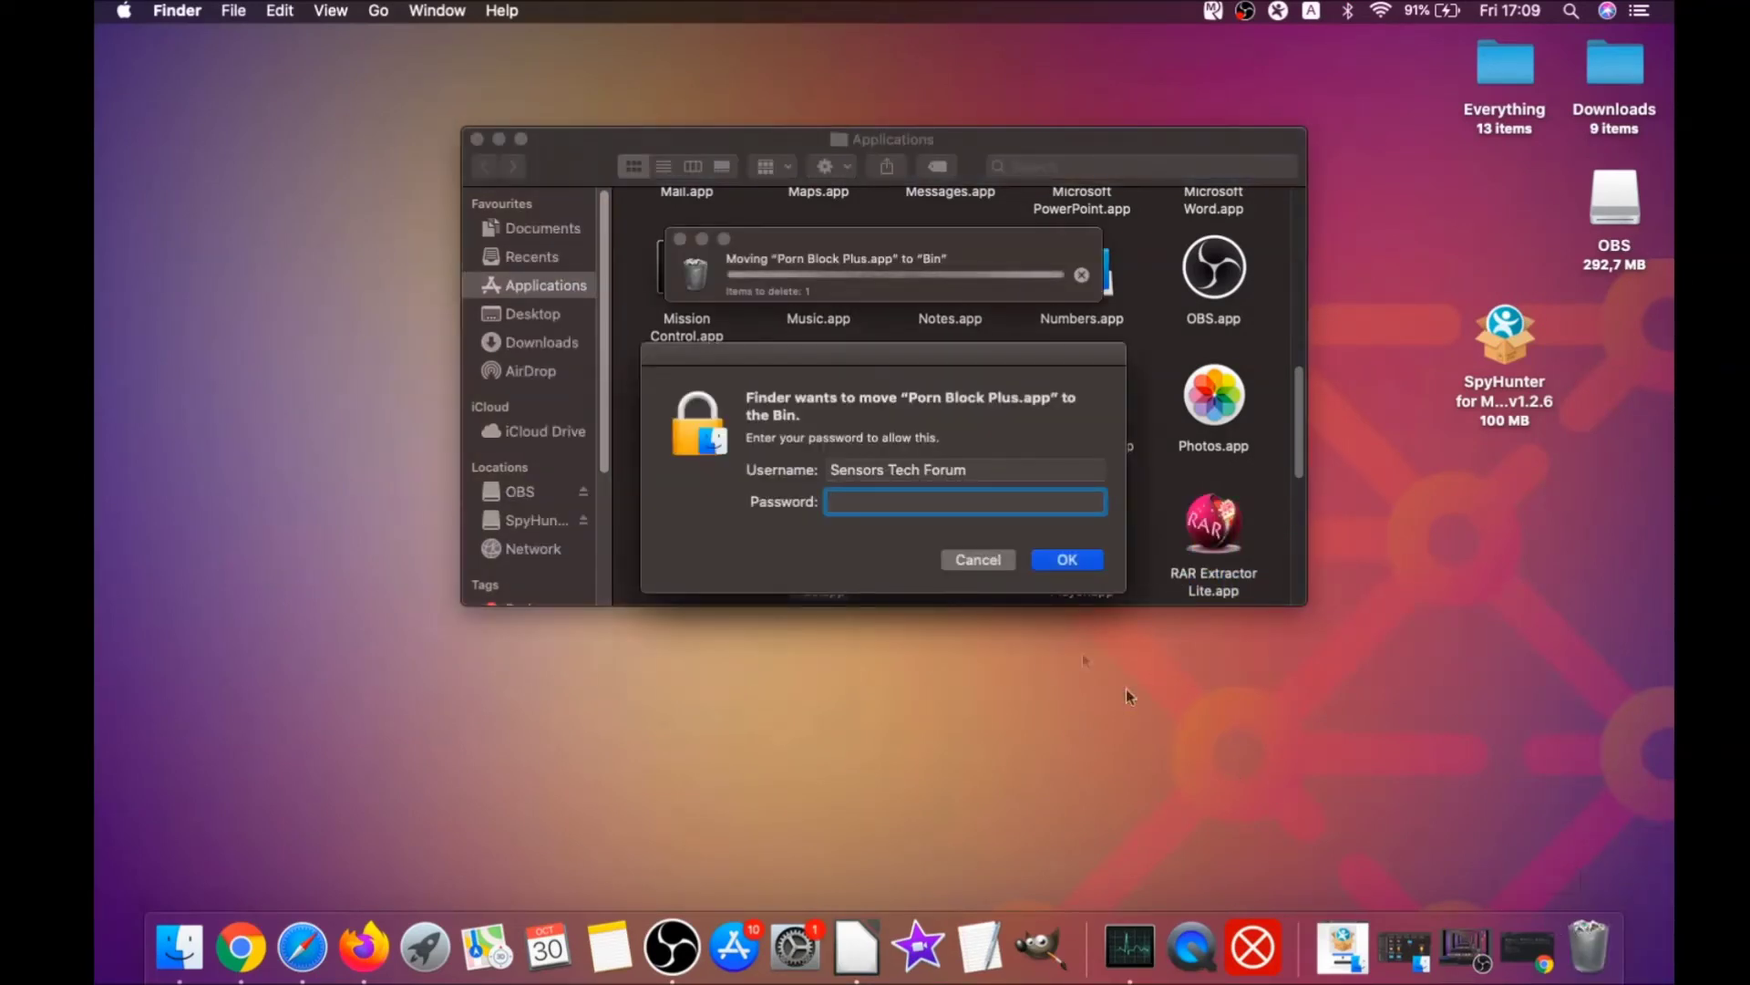
text(********)
click(1050, 560)
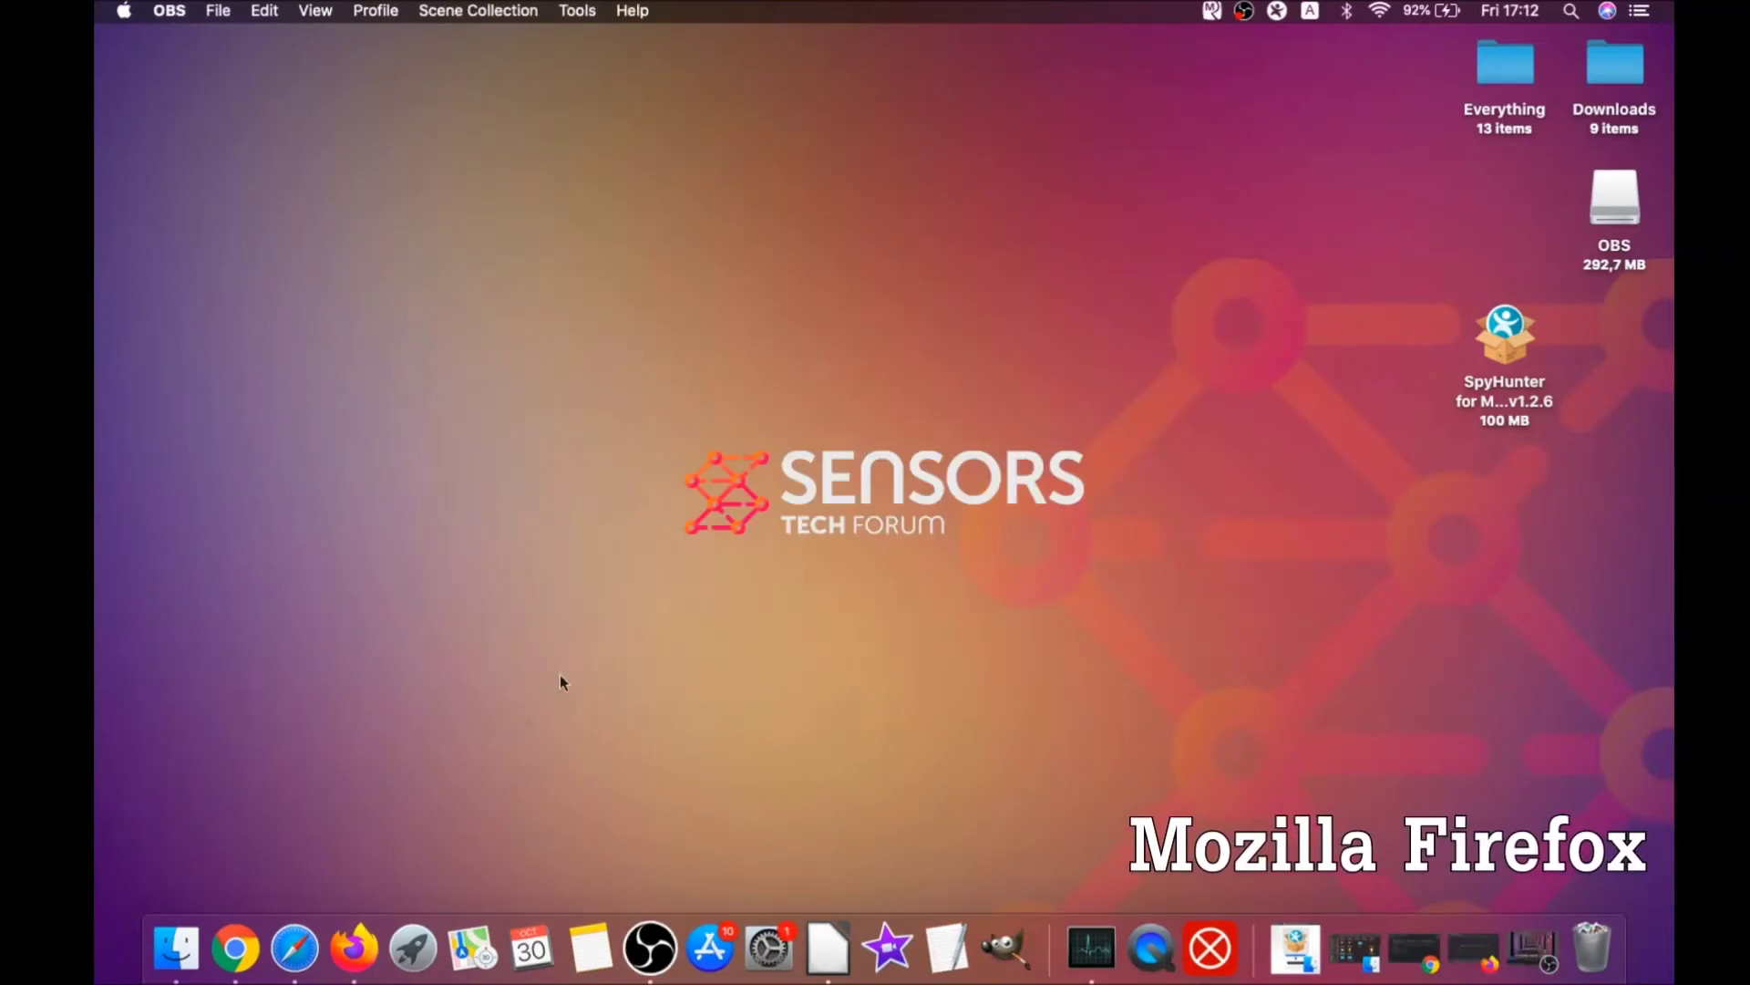
- In Firefox's Add-ons Manager, disable Superpowers for Instagram and alice gear dice
click(355, 948)
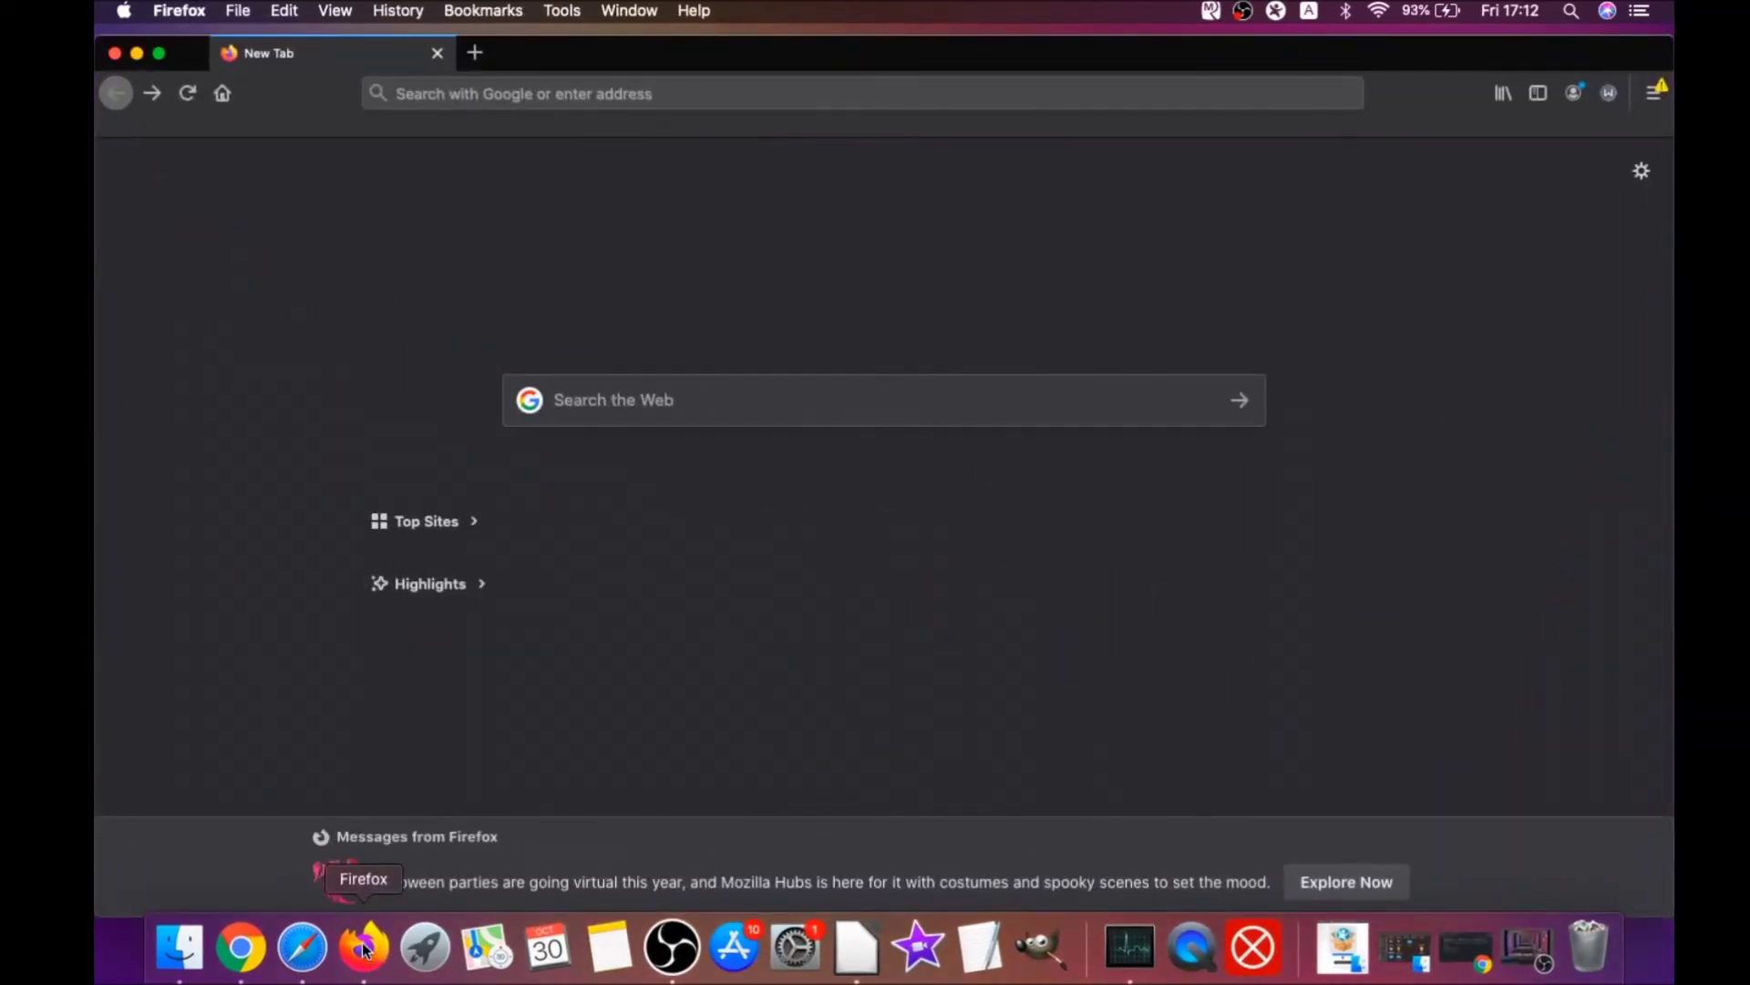
click(1648, 99)
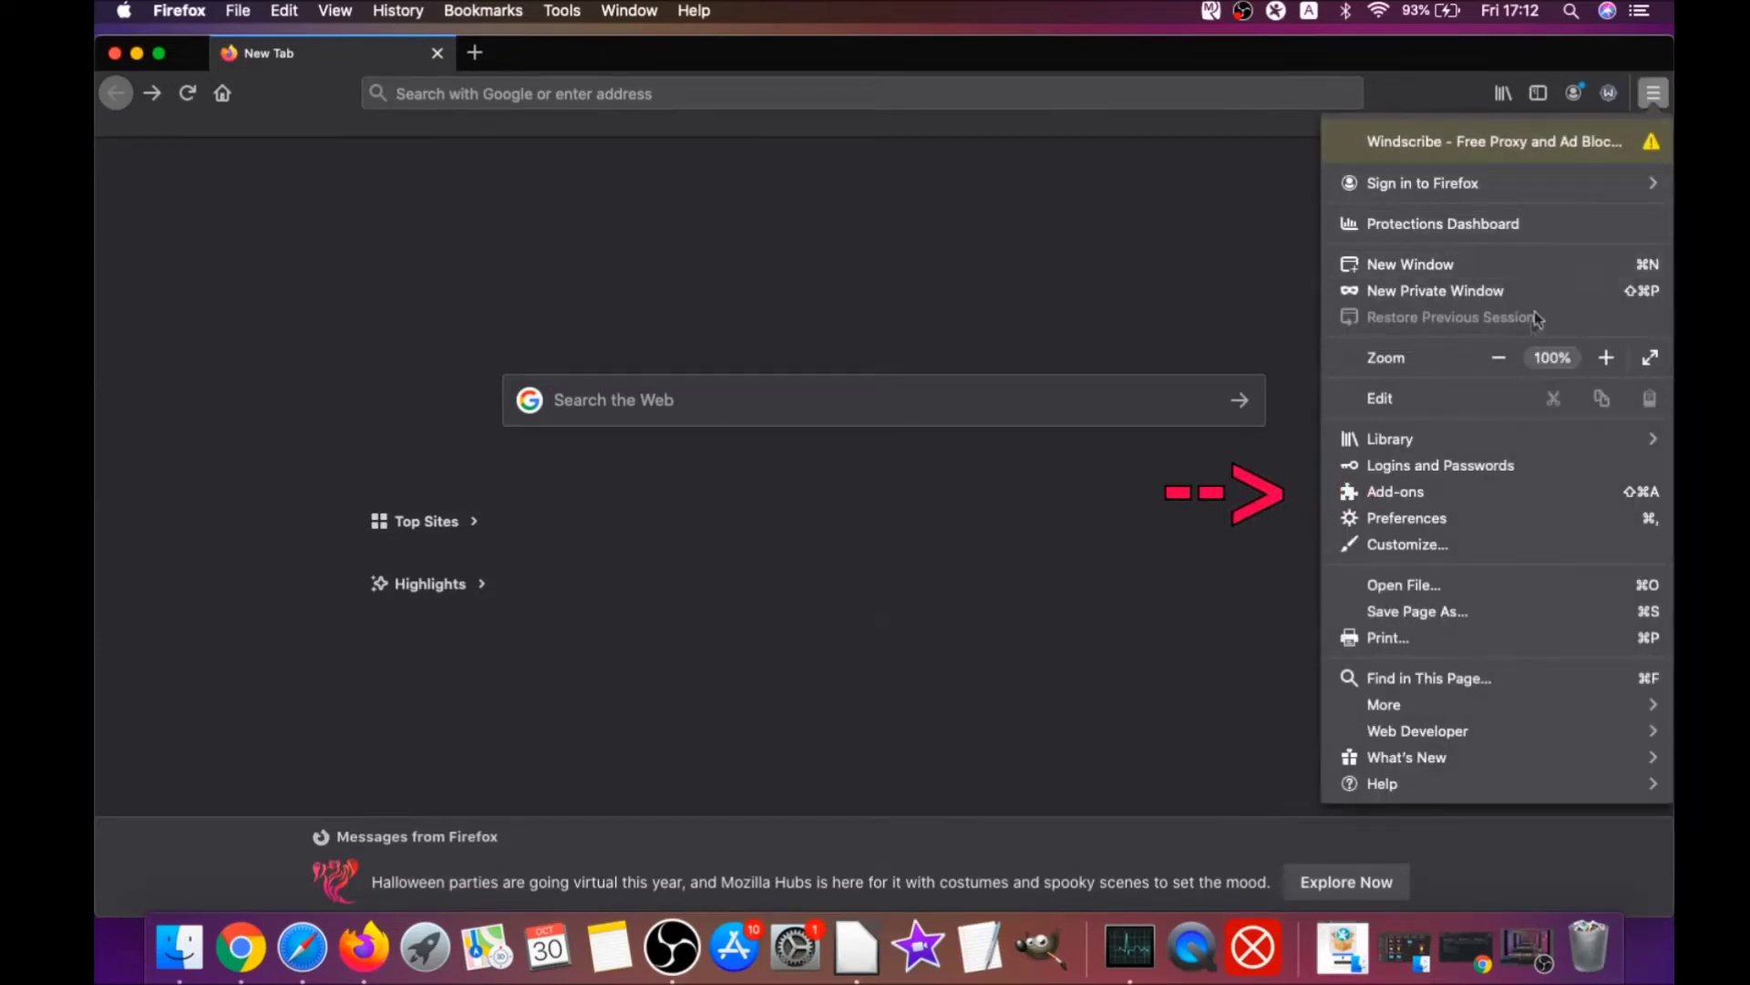
click(1442, 493)
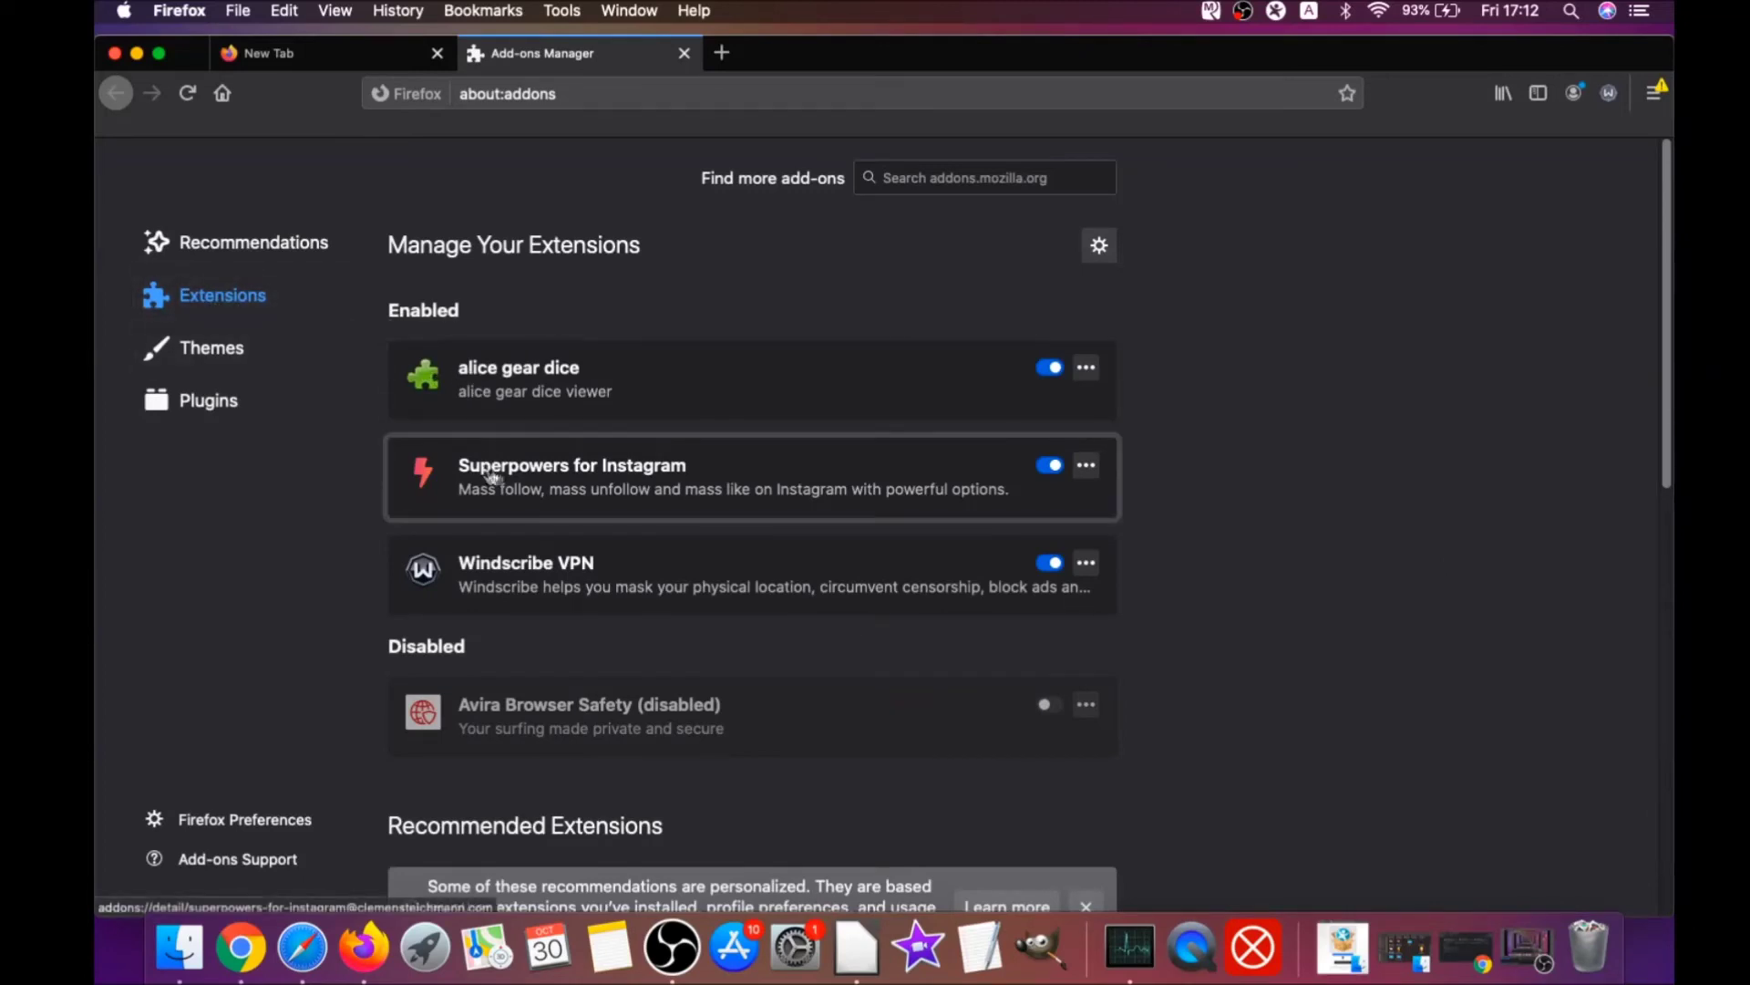
click(1054, 466)
click(1055, 369)
- Remove the alice gear dice and Superpowers for Instagram extensions
click(1083, 368)
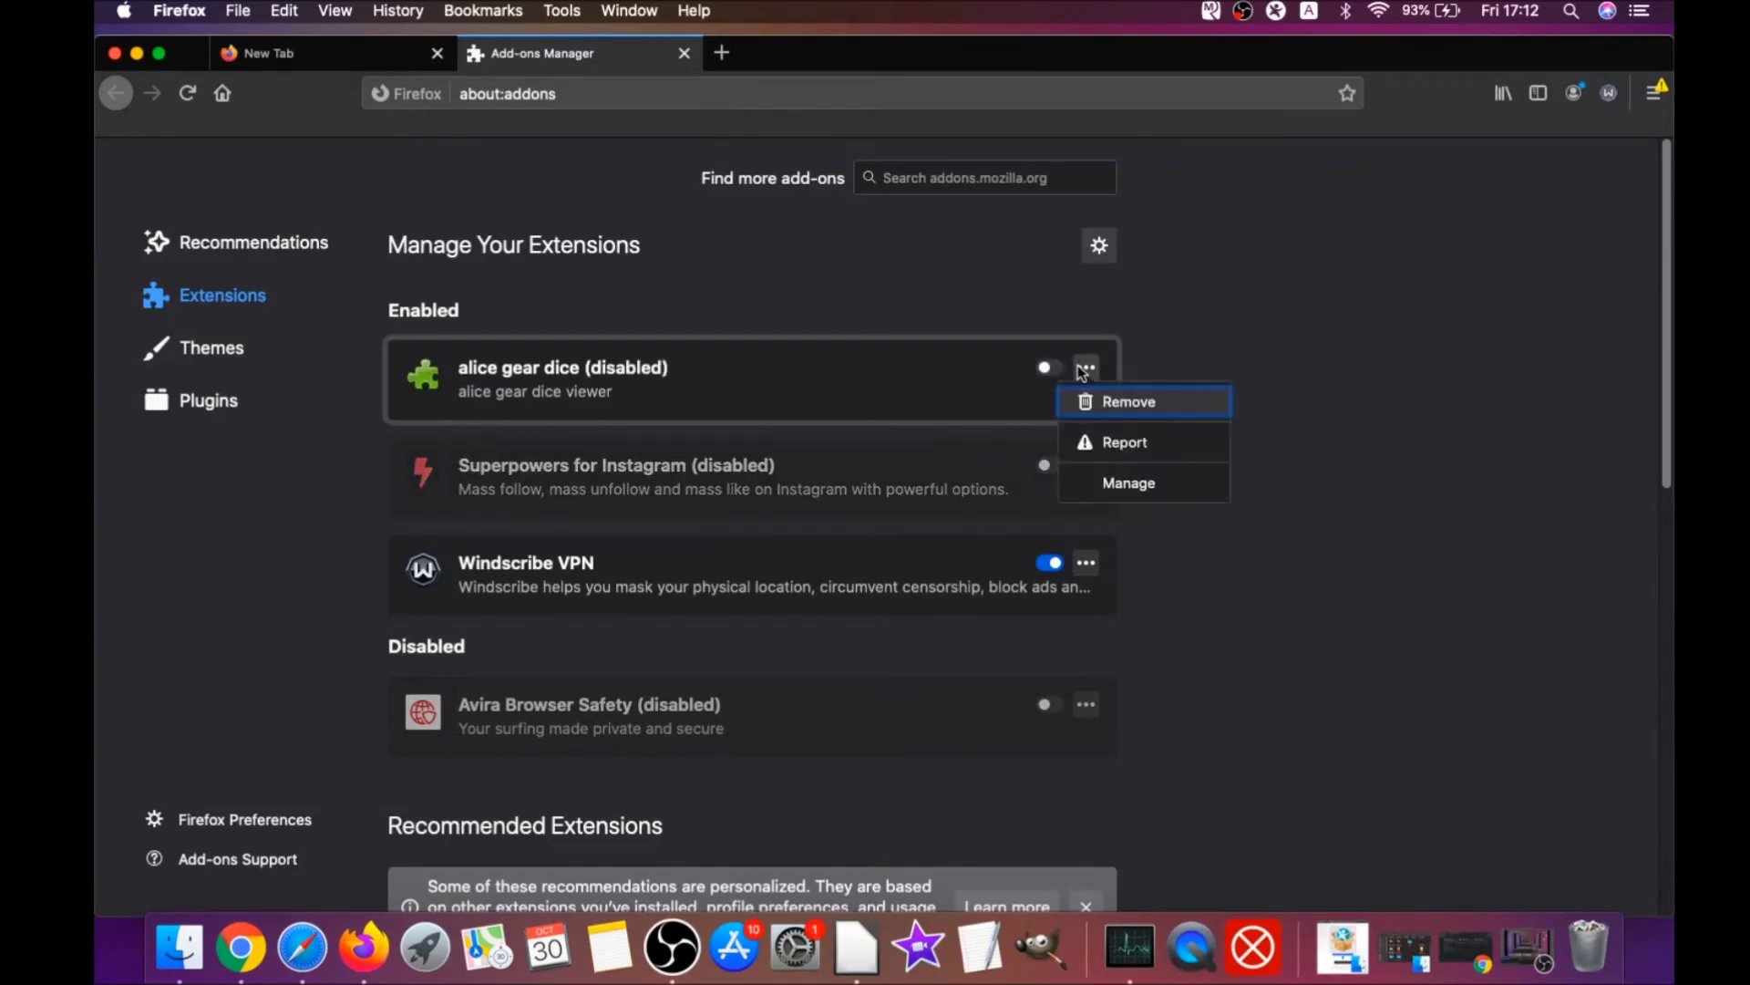
click(1109, 403)
click(997, 253)
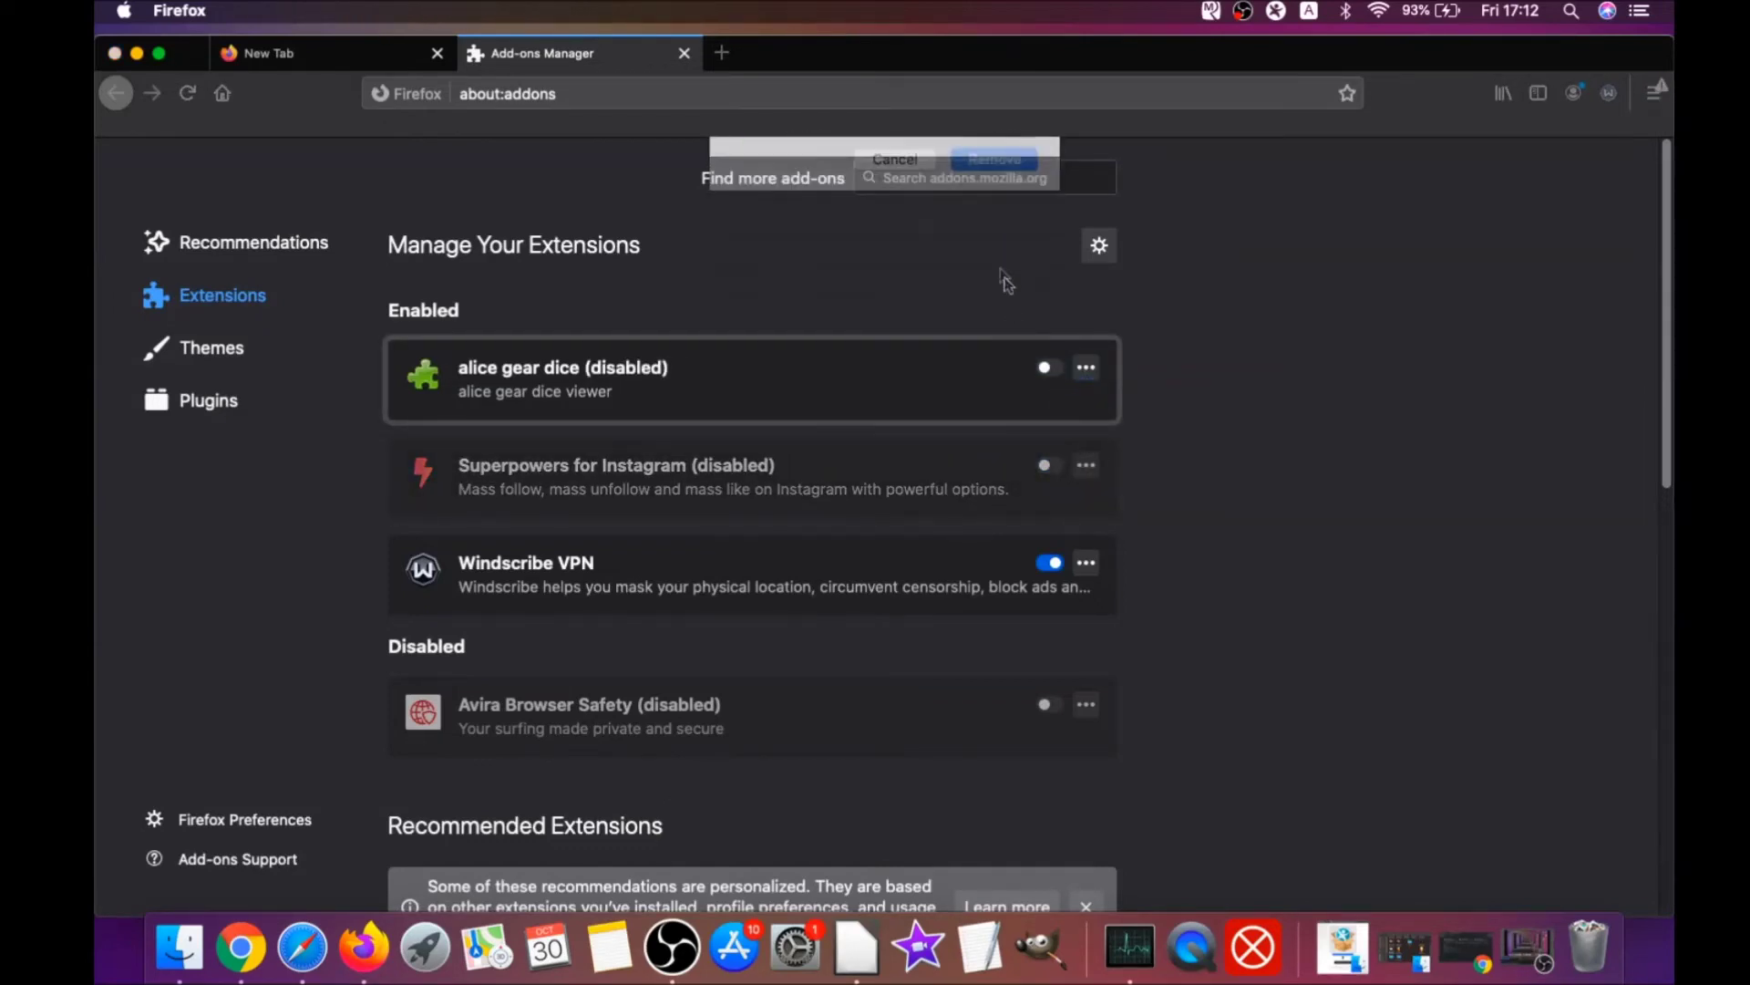
click(1086, 438)
click(1103, 472)
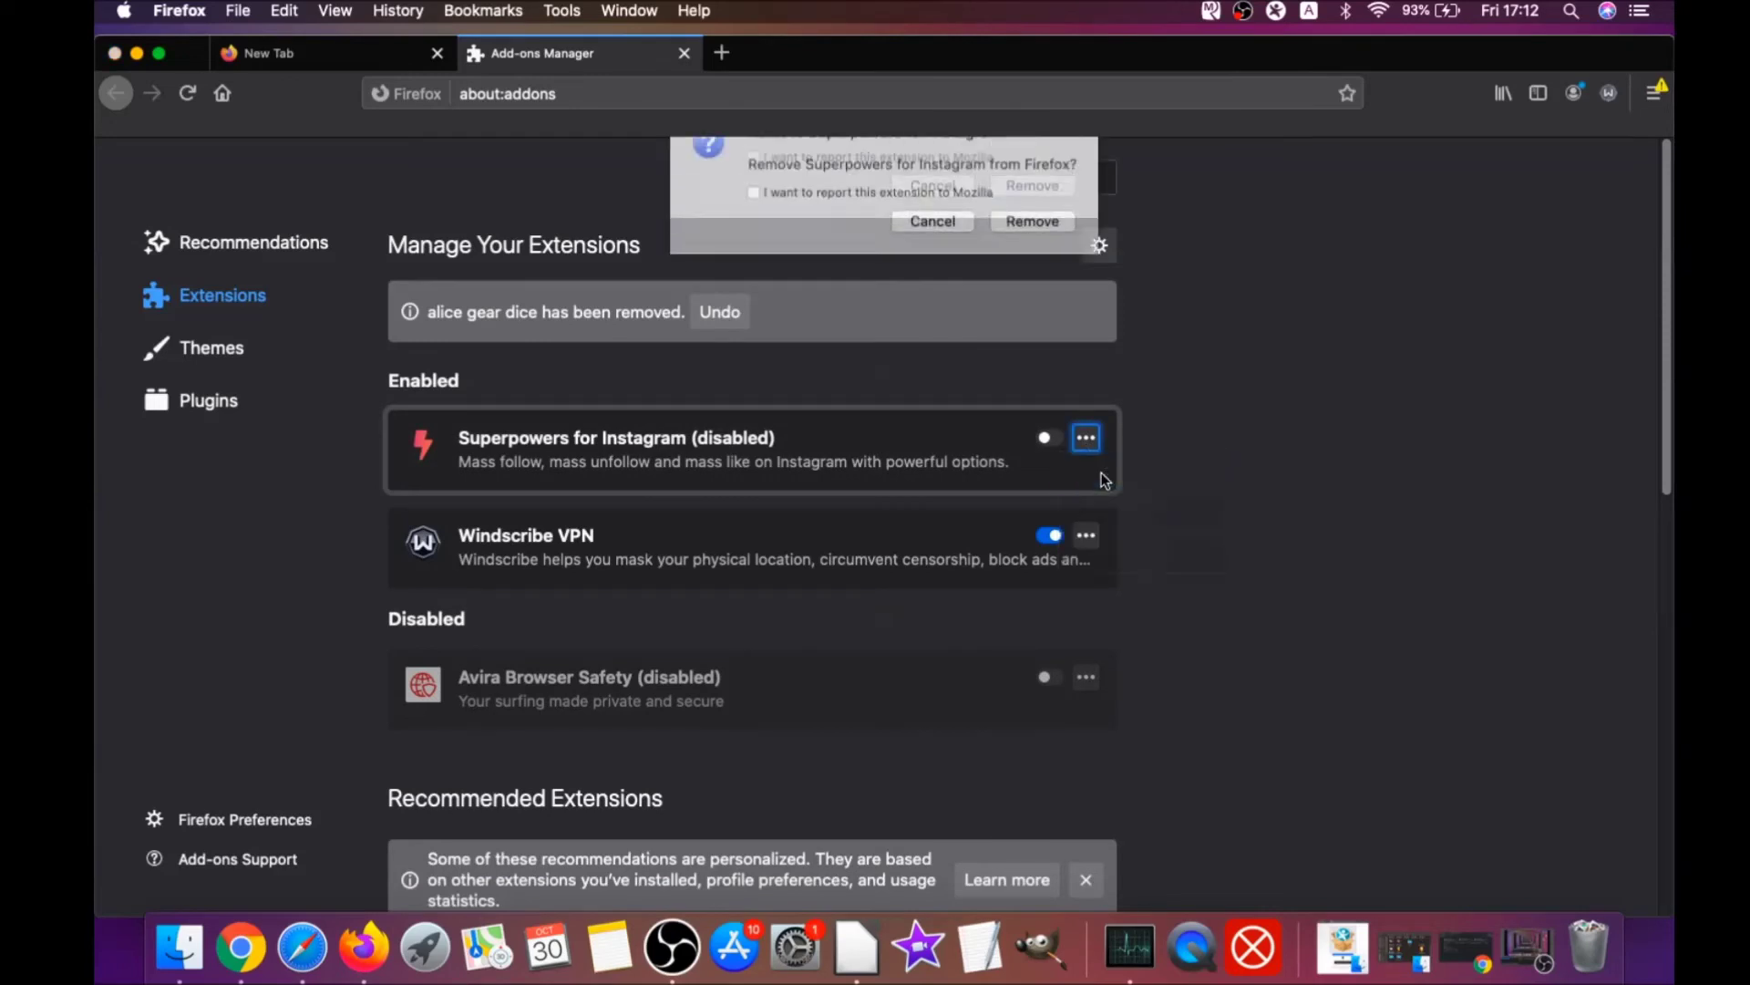
click(1049, 252)
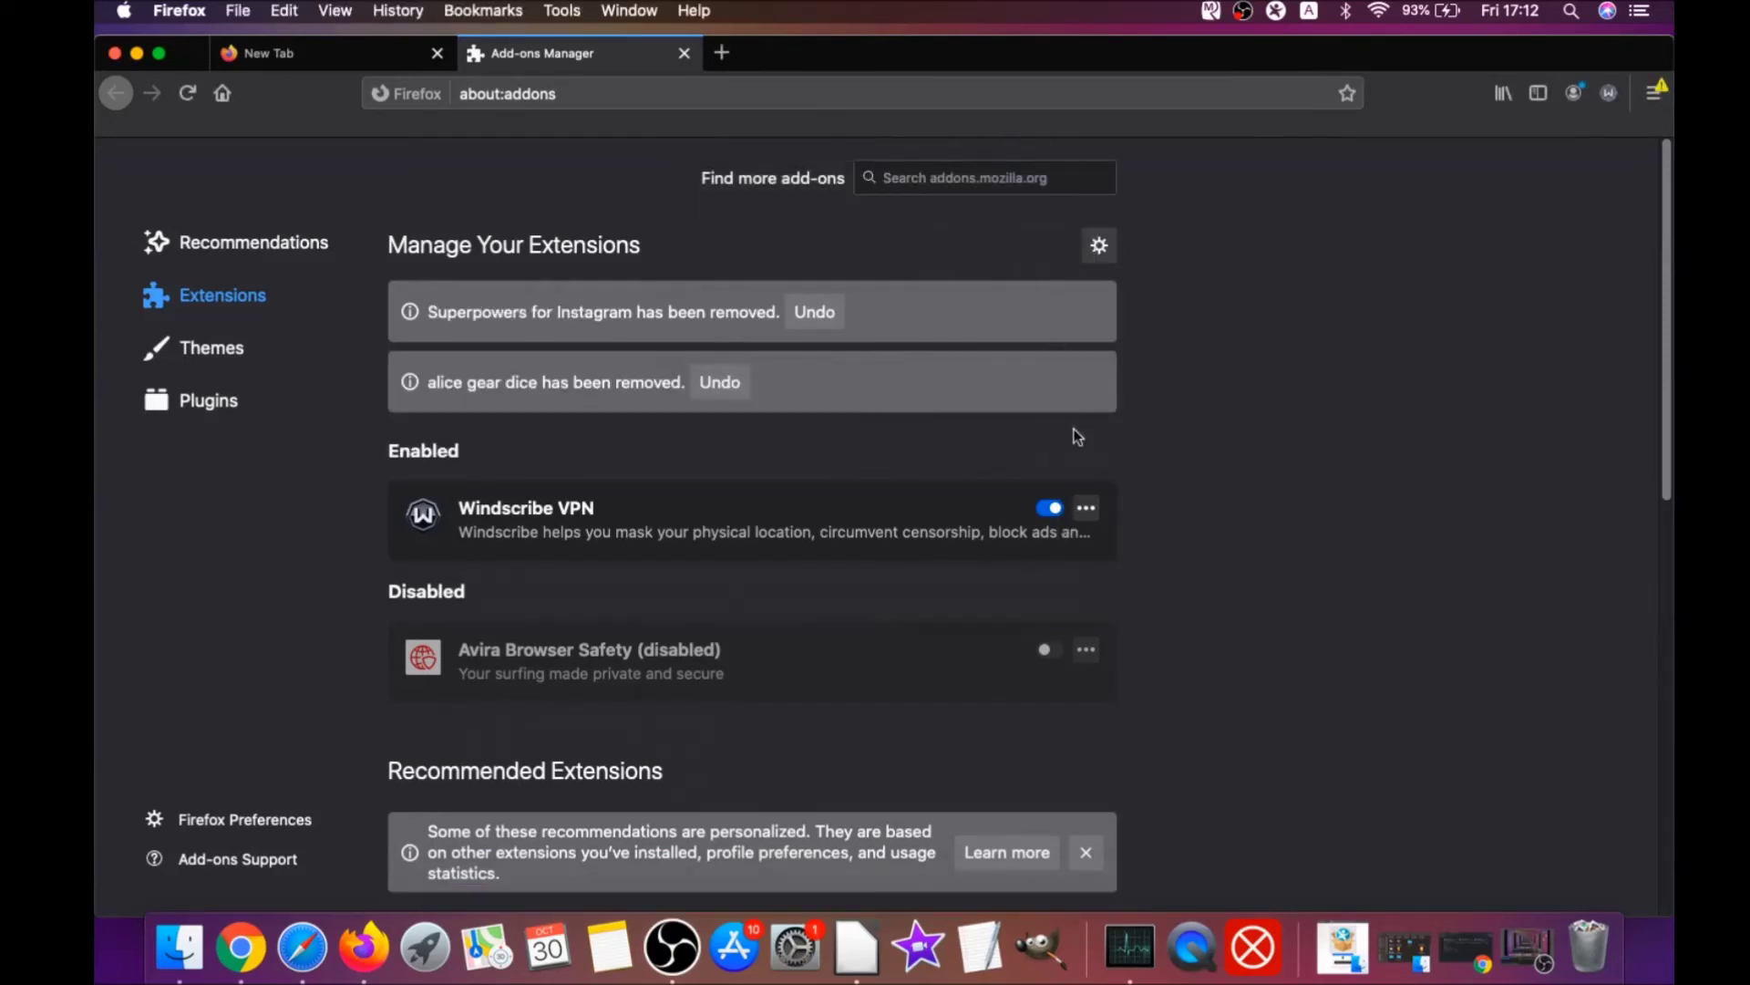
- Refresh Firefox to its defaults from the about:support page
click(528, 96)
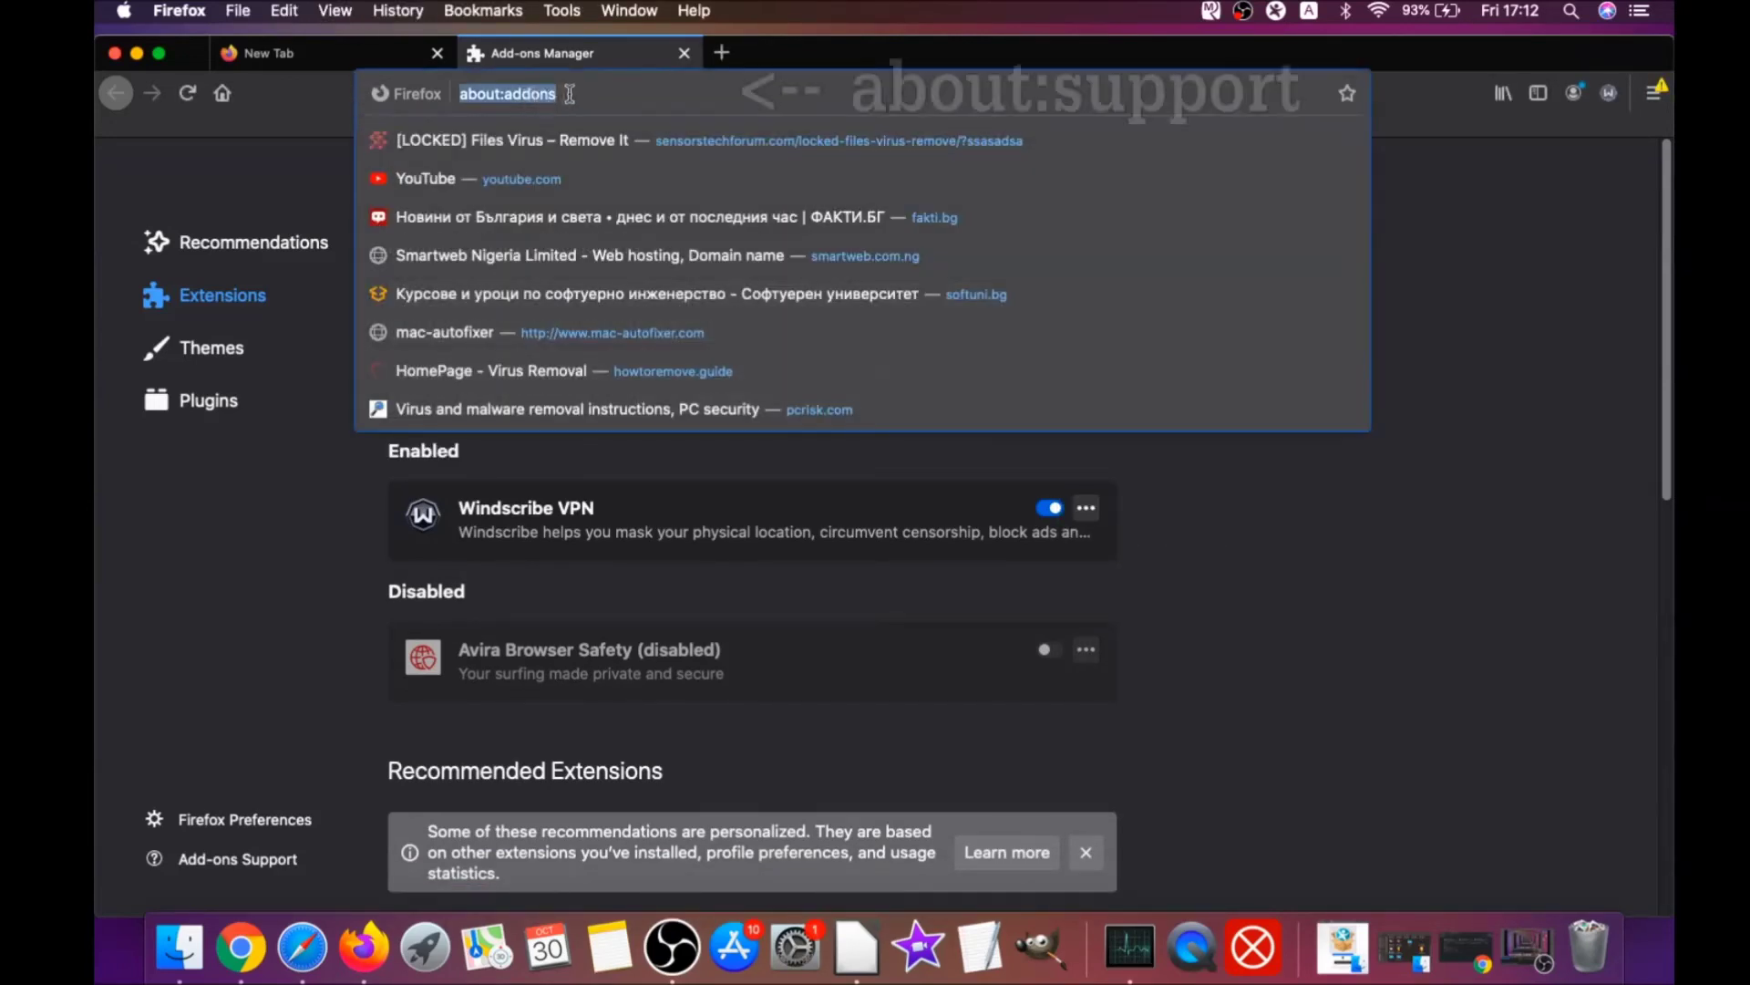
text(a)
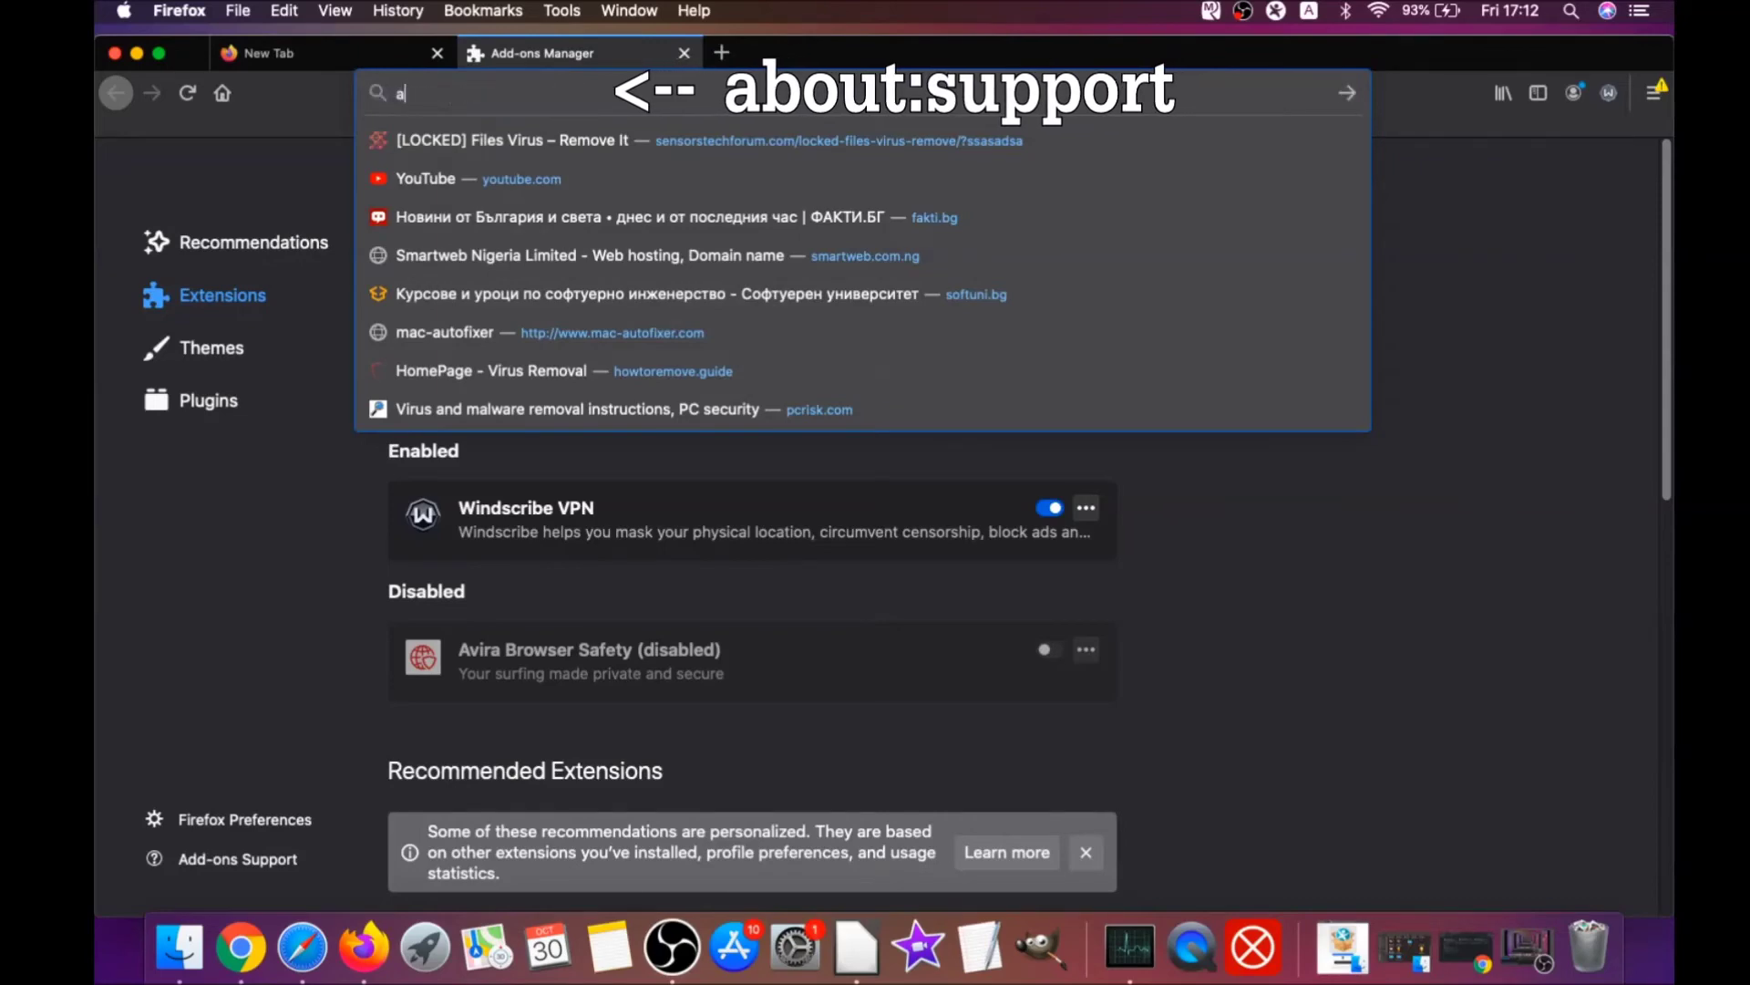
text(bout:support)
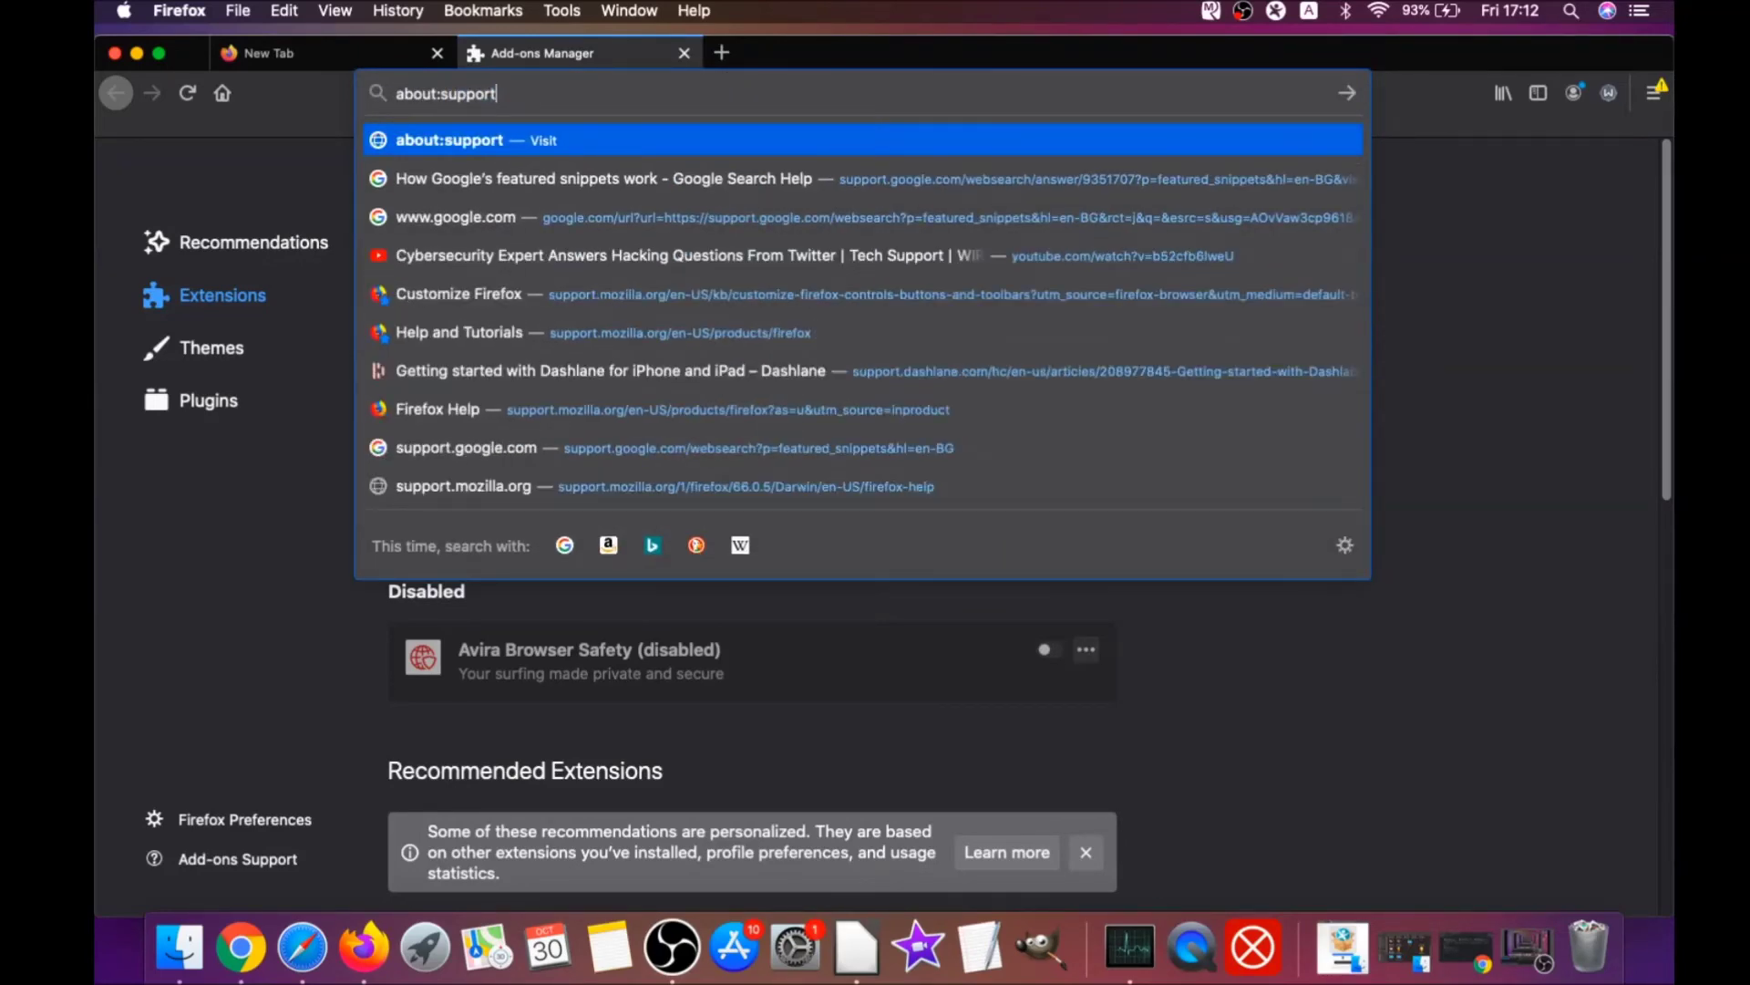
key(Return)
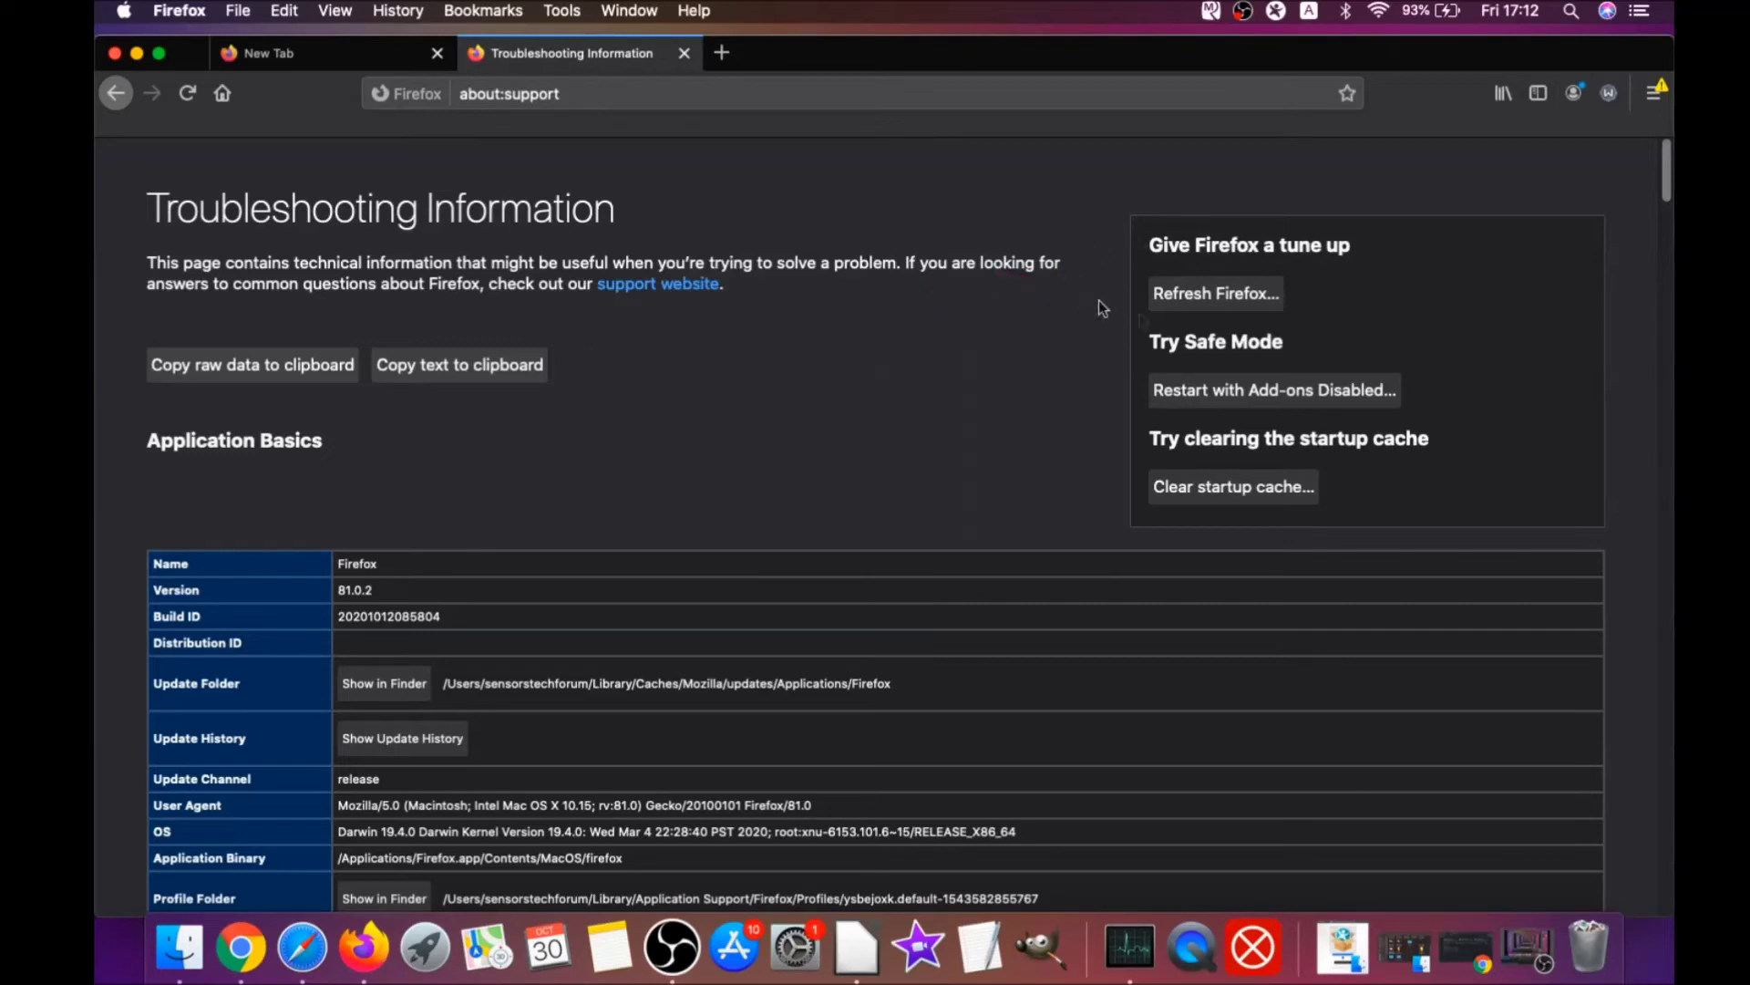
click(1215, 302)
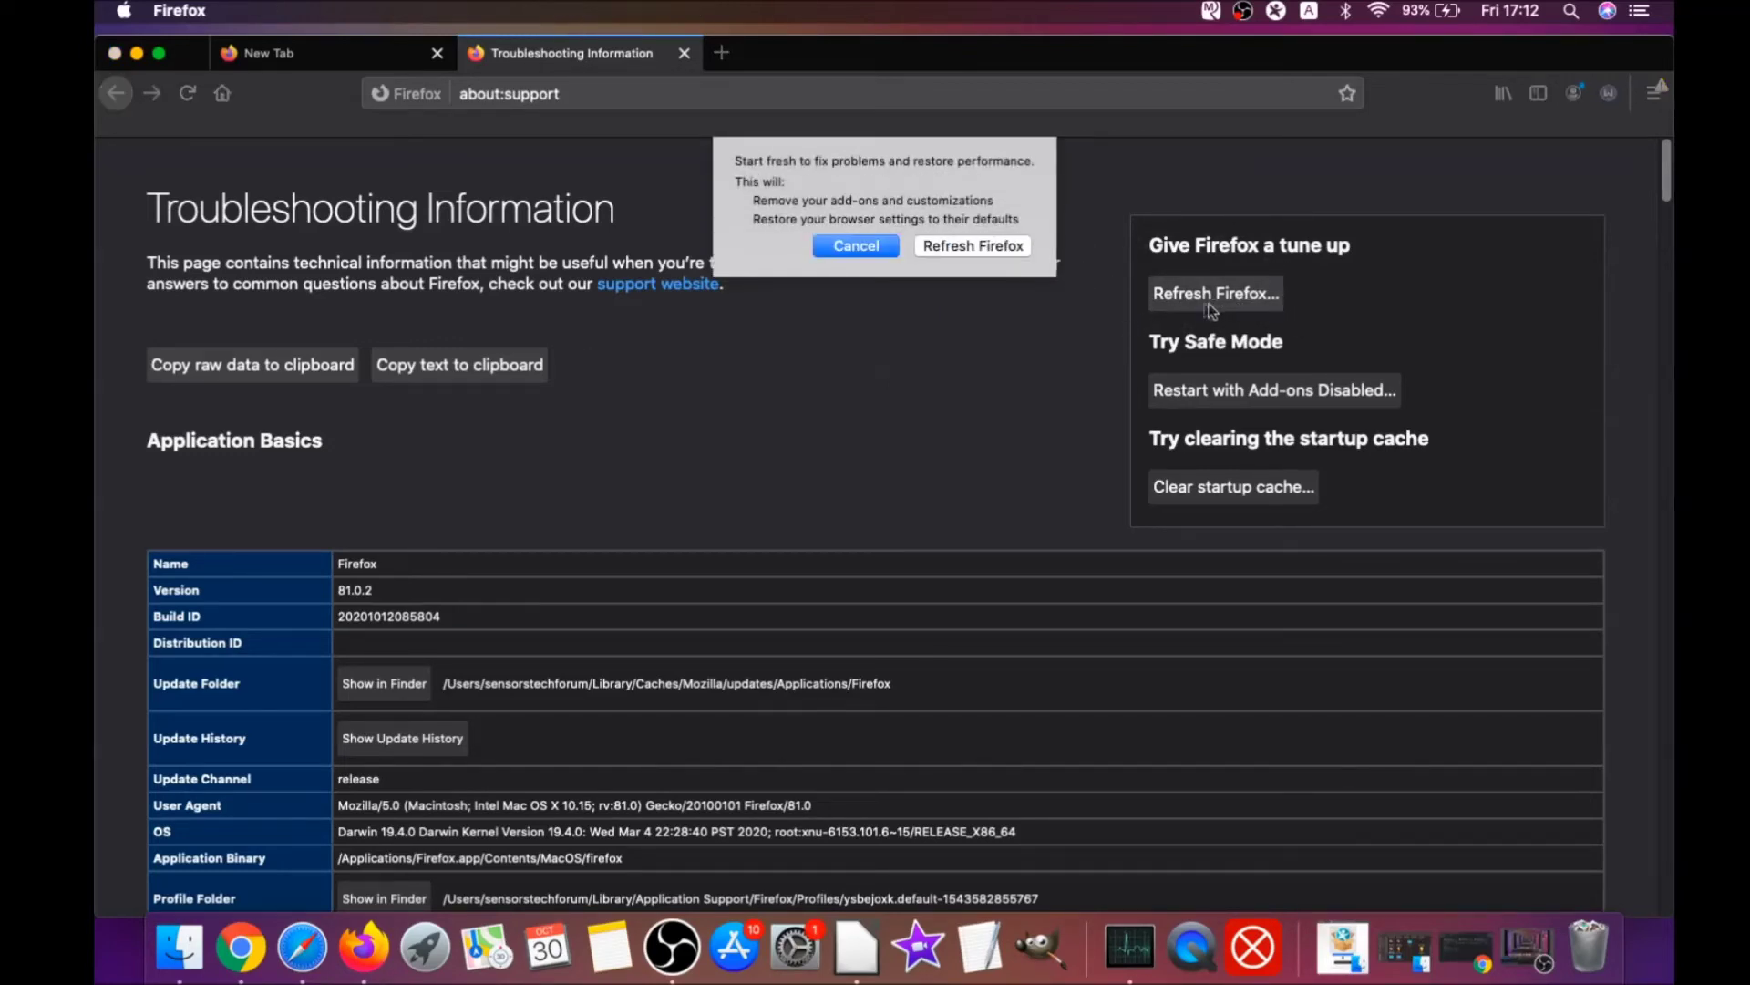
click(973, 247)
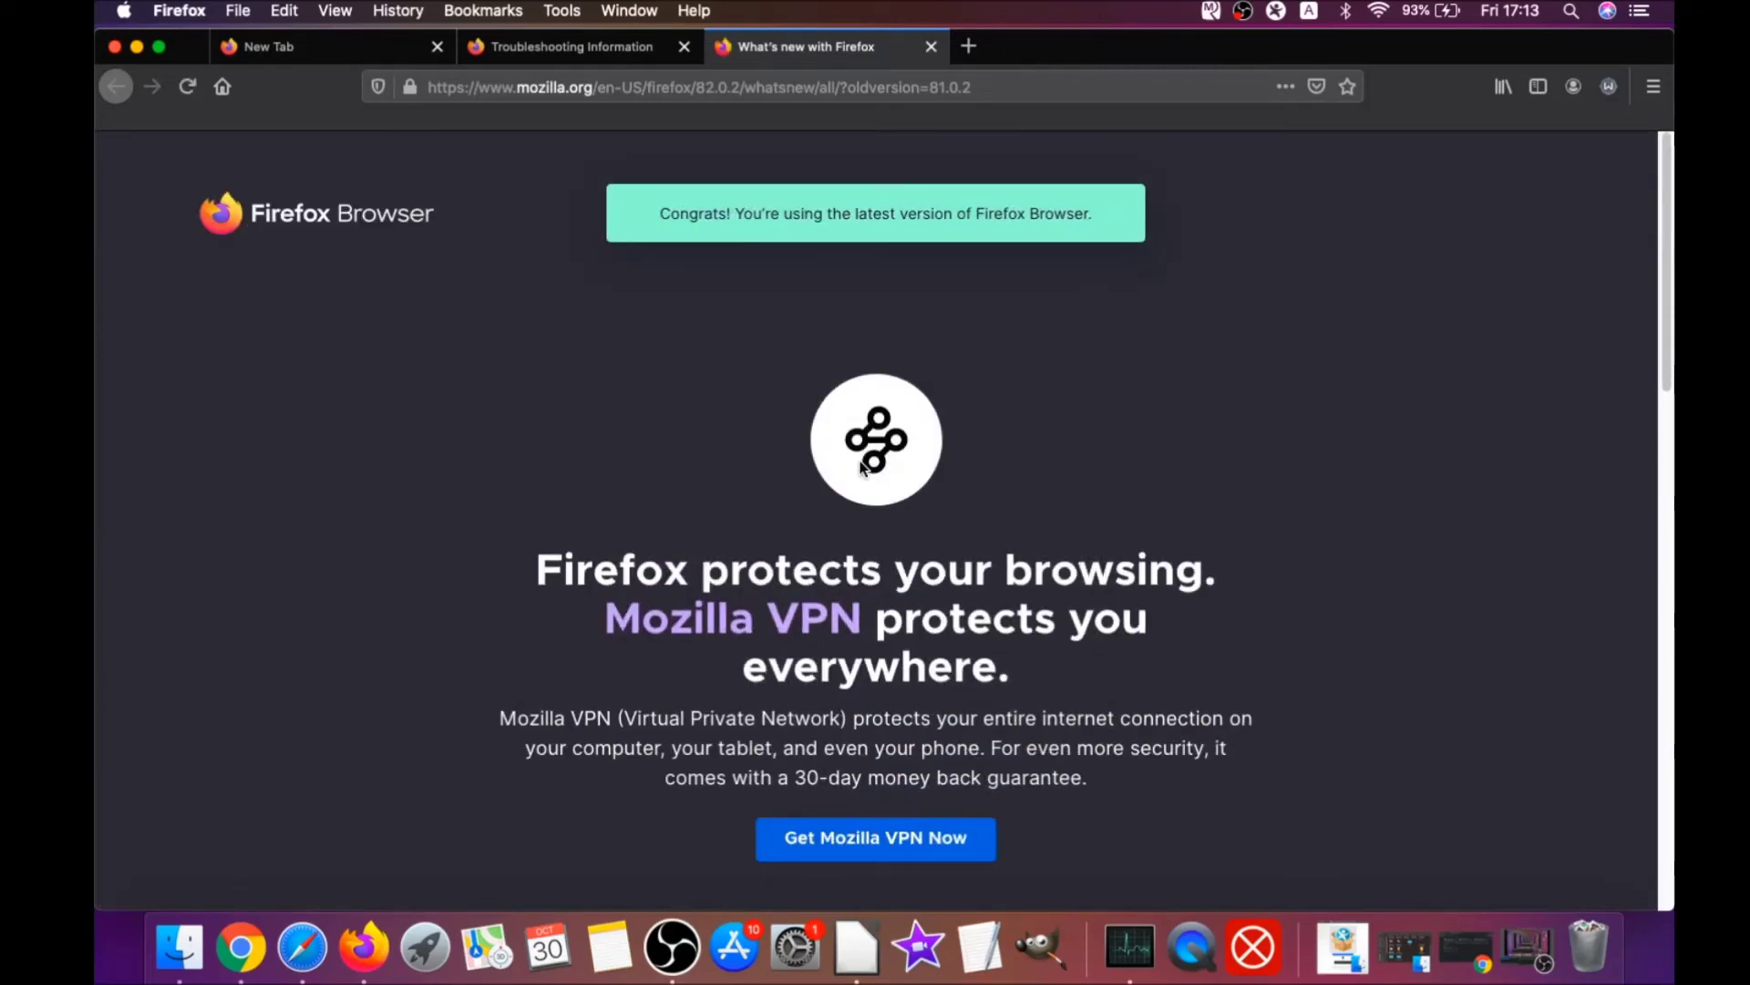
- Show the Troubleshooting Information tab and minimise the Firefox window
drag(661, 212, 1087, 211)
click(857, 447)
scroll(848, 443, down, 5)
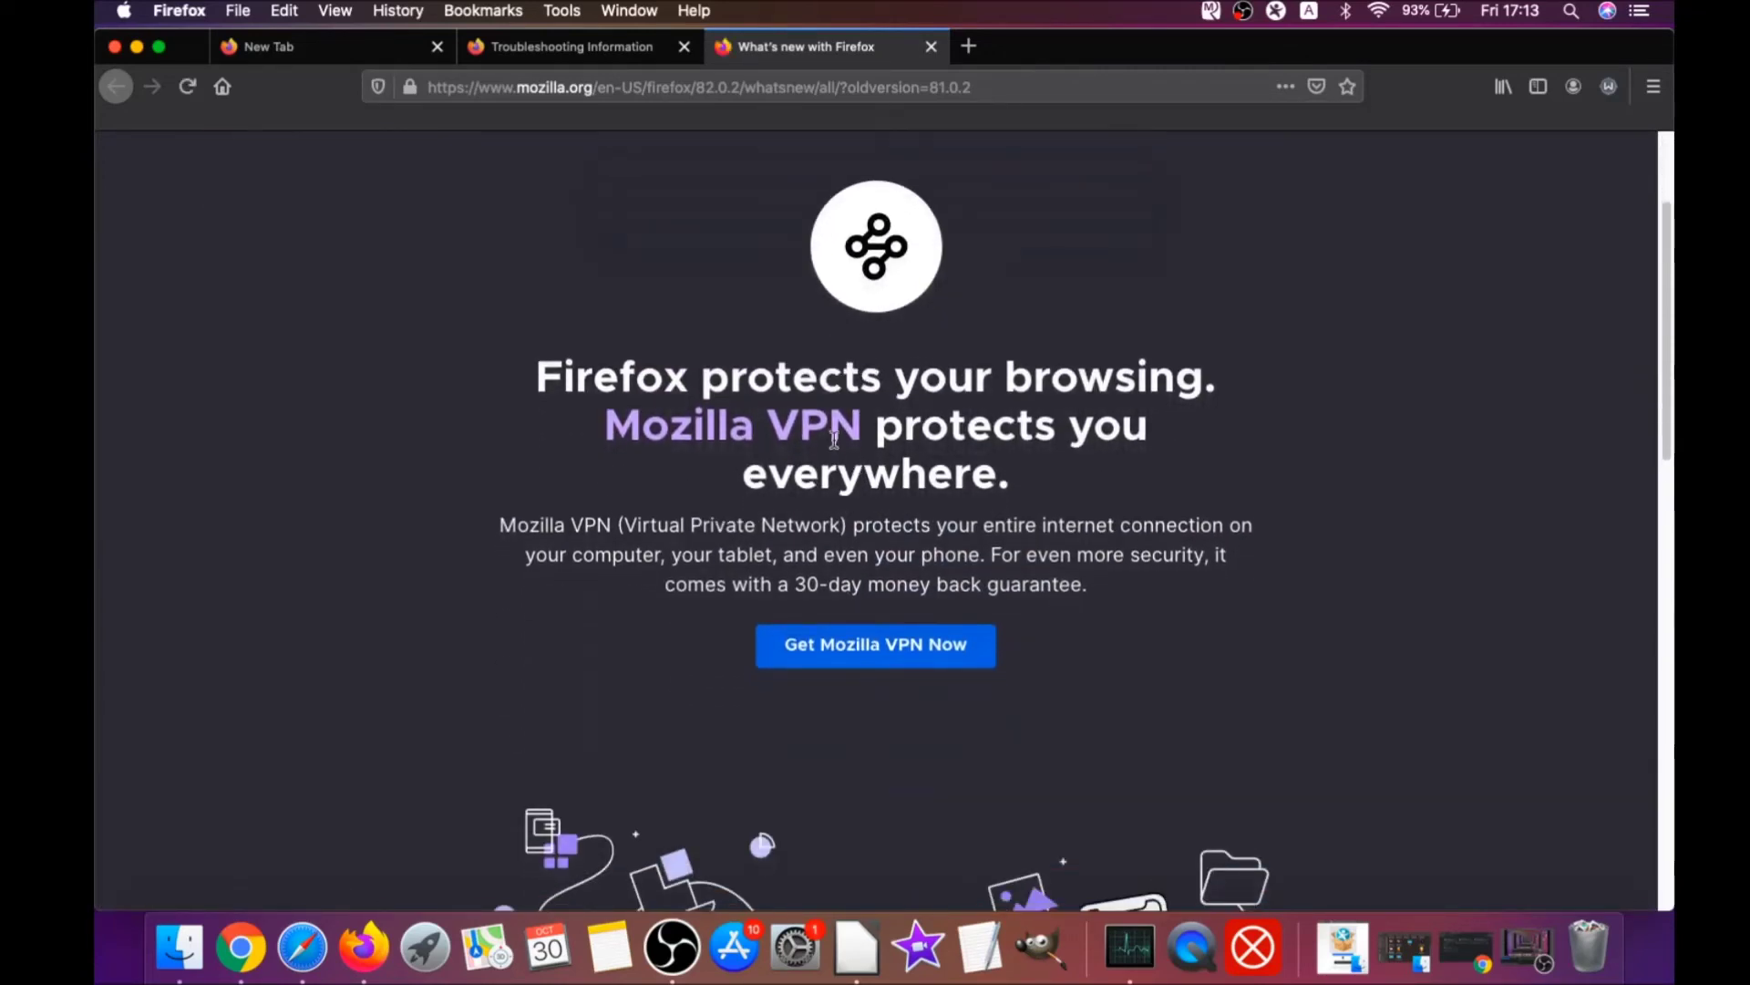
click(618, 54)
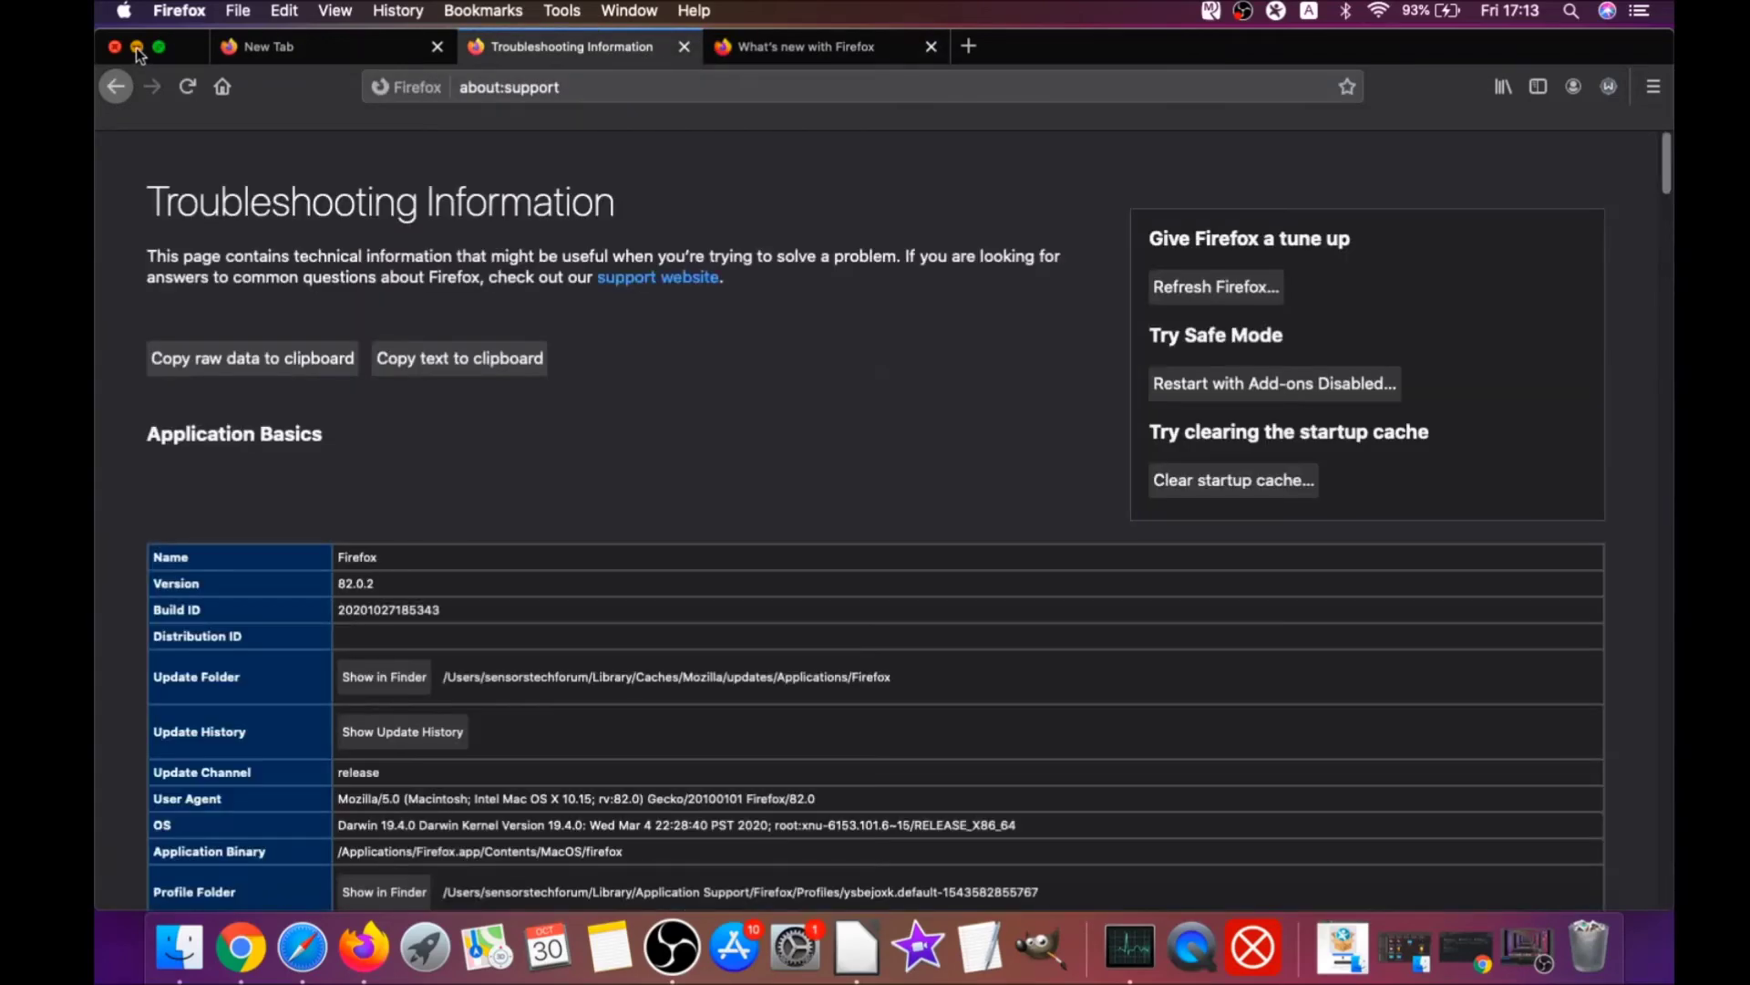
click(137, 46)
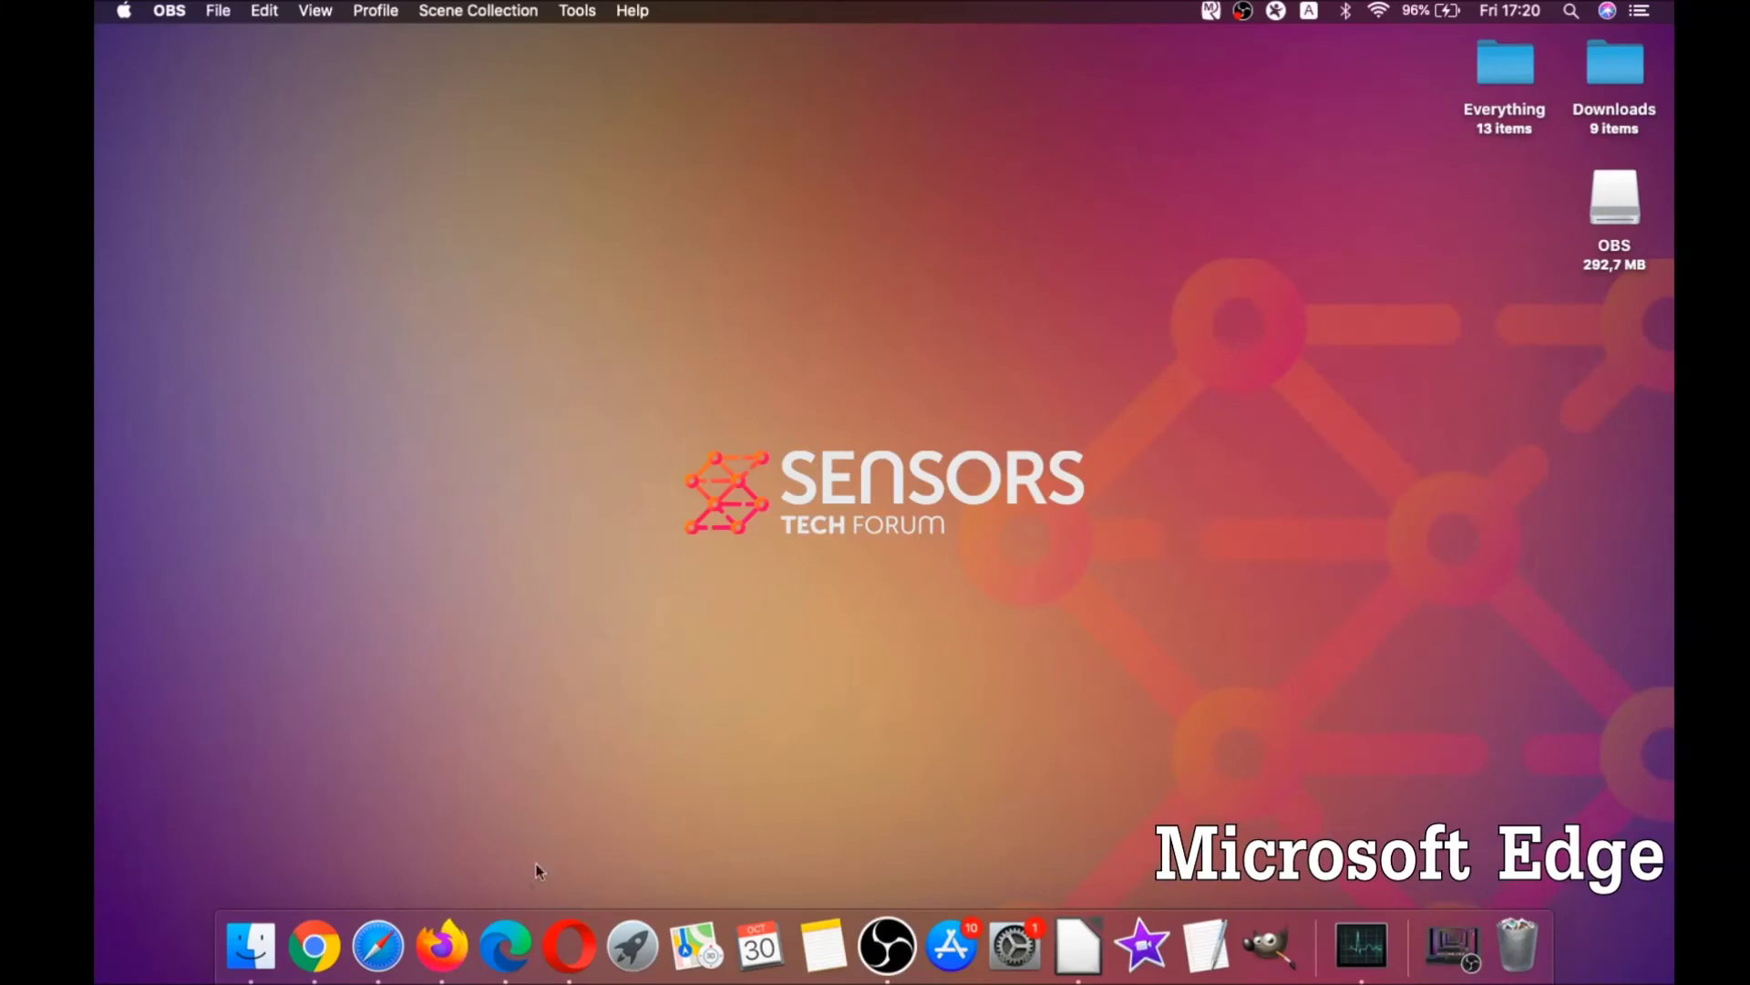
- Clear Edge's browsing data for All Time, including autofill form data, then close Edge
click(505, 945)
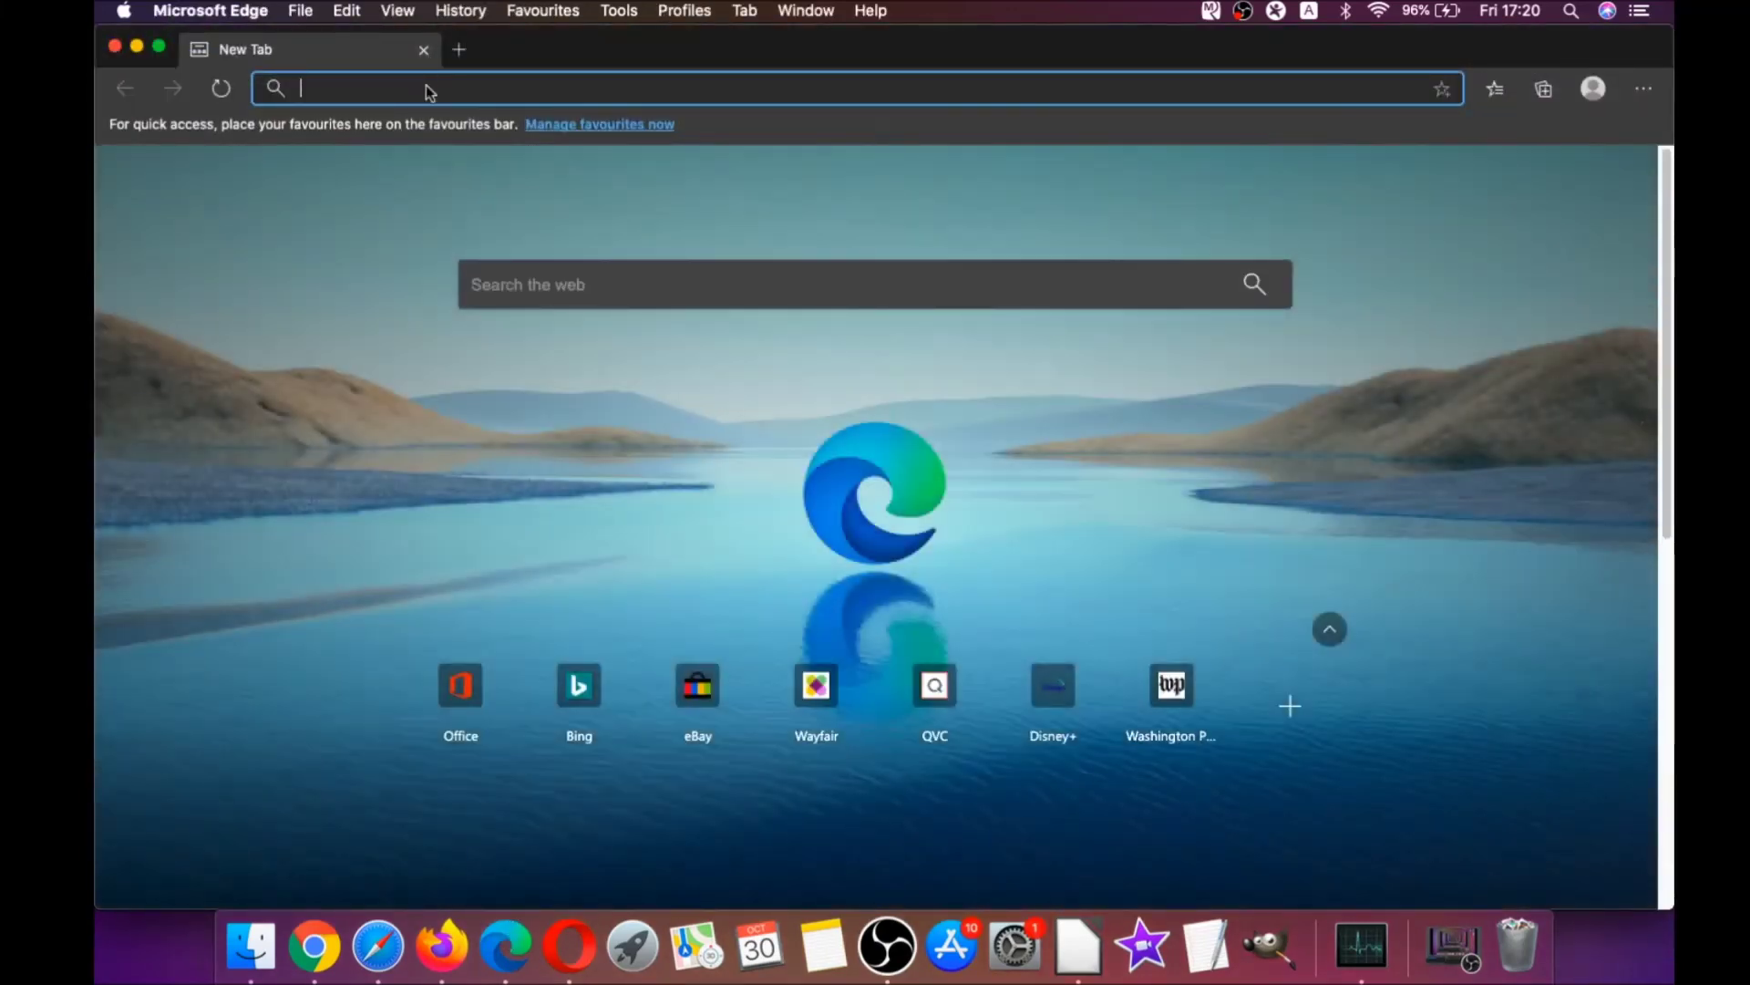
text(edge://setting)
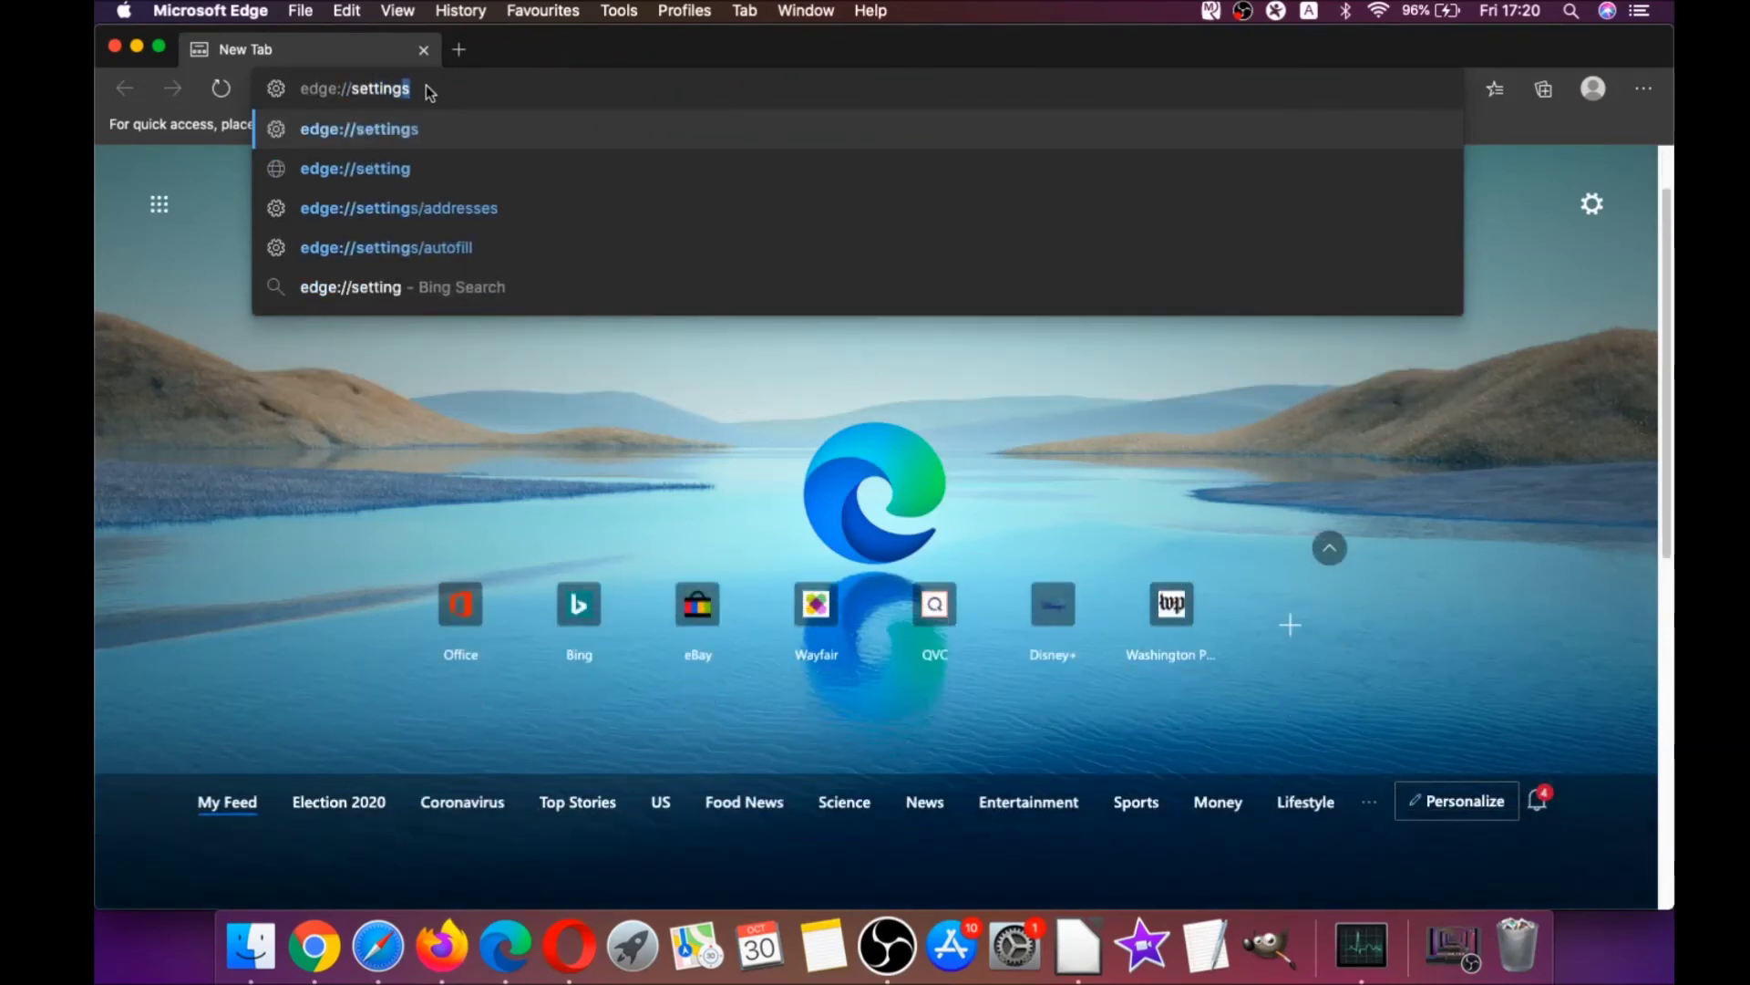
text(s/clearBrowserData)
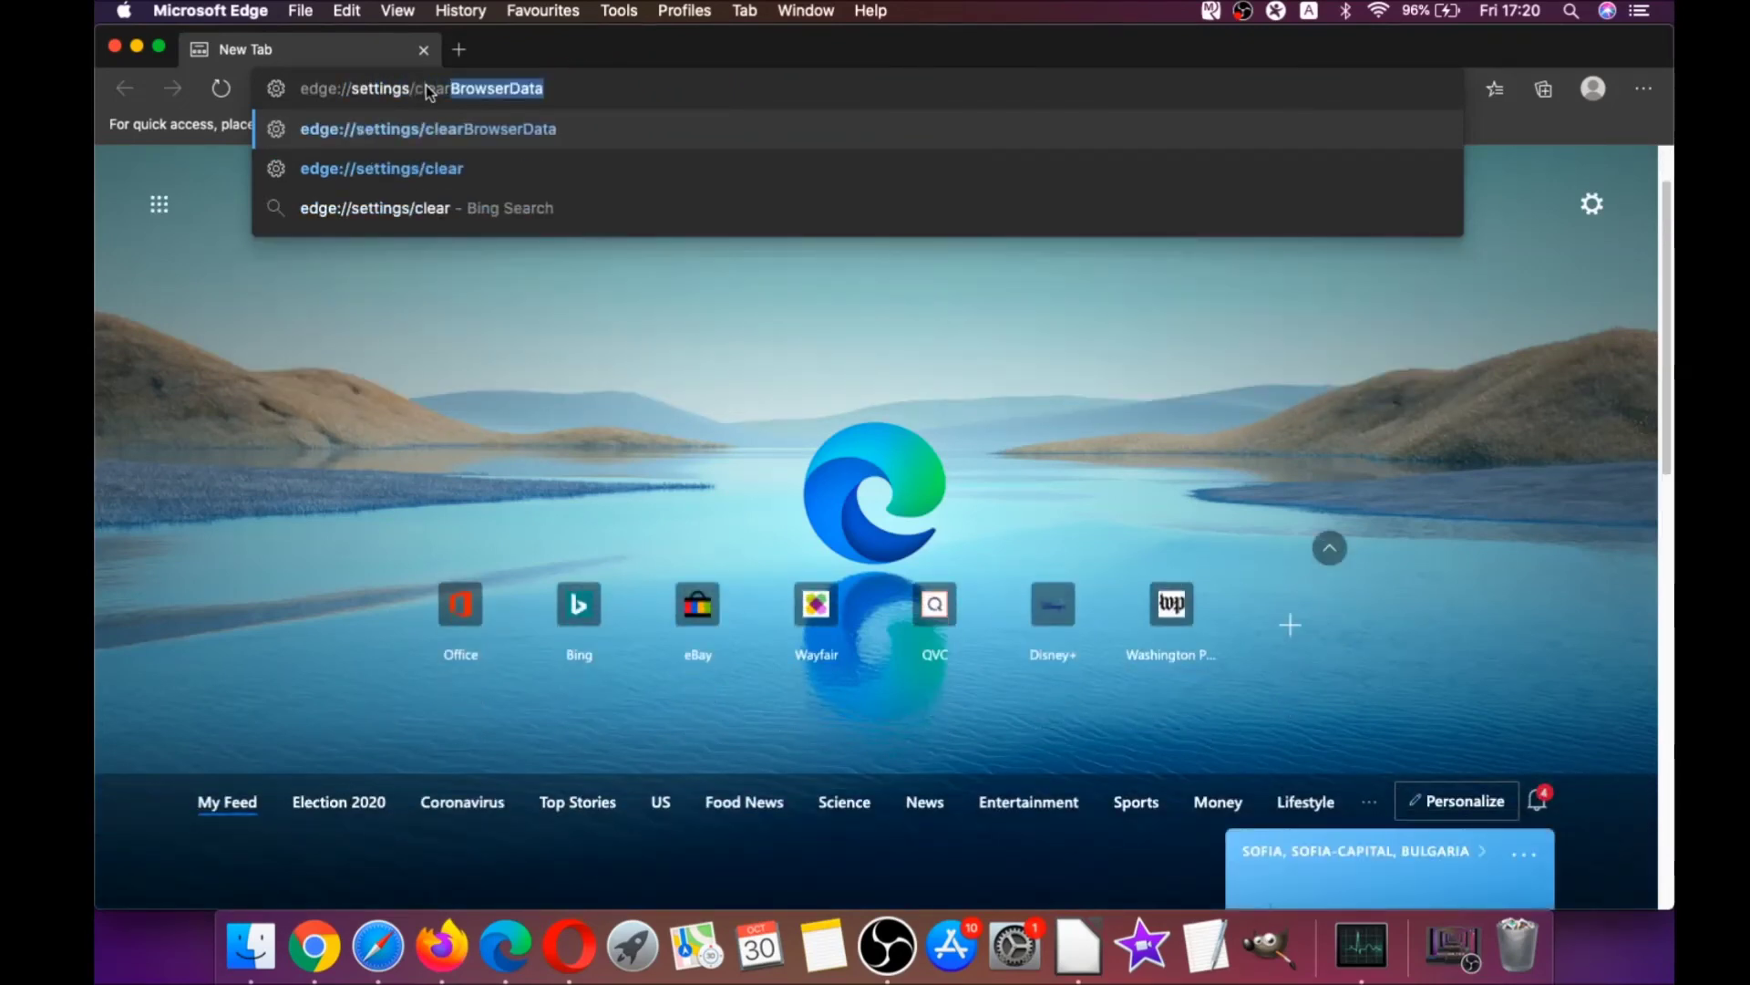
key(Return)
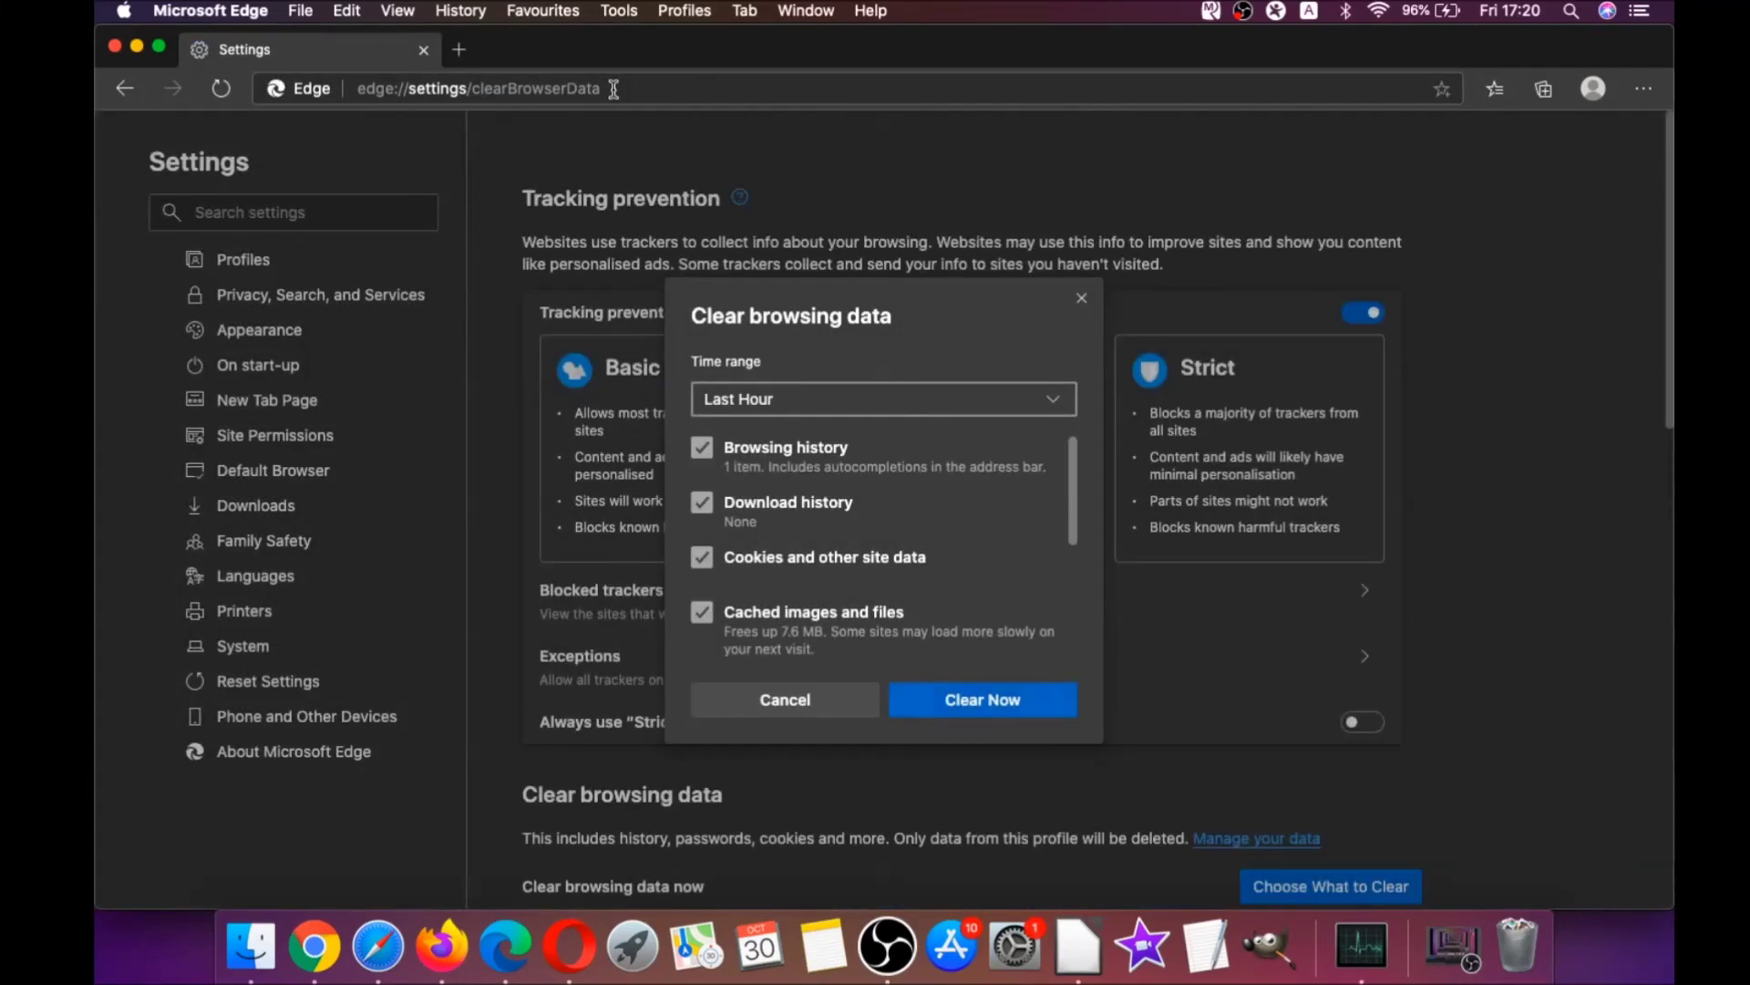
click(818, 401)
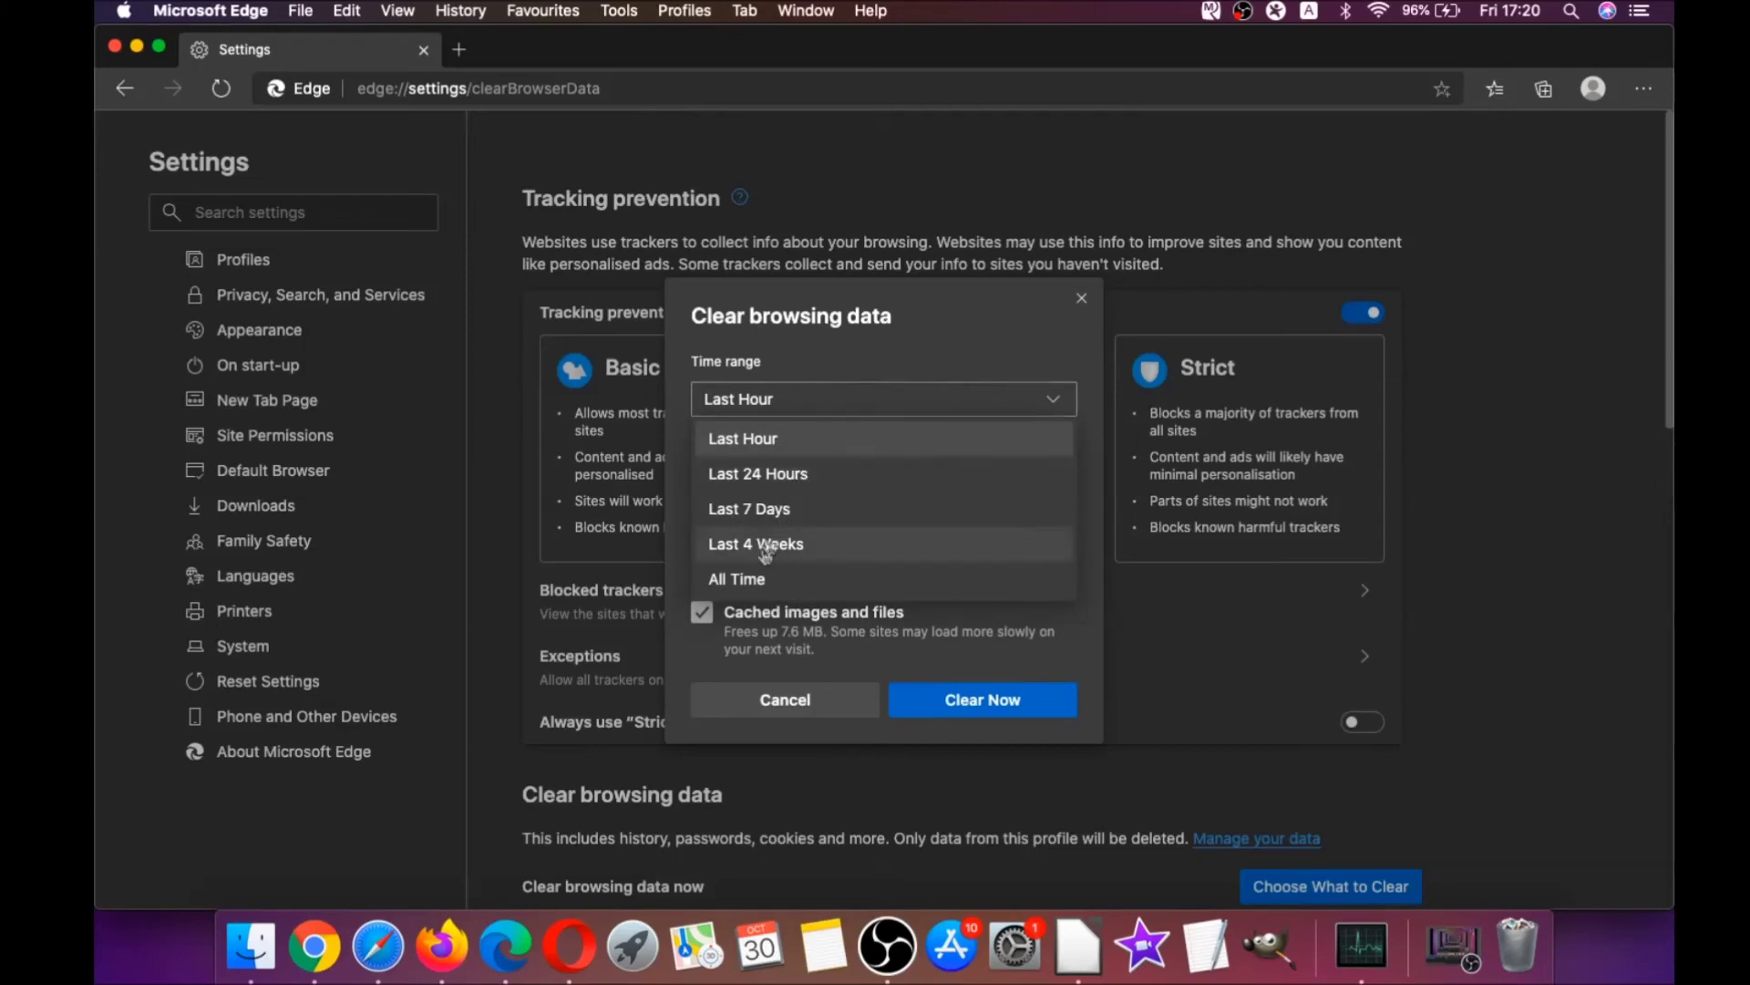
click(749, 581)
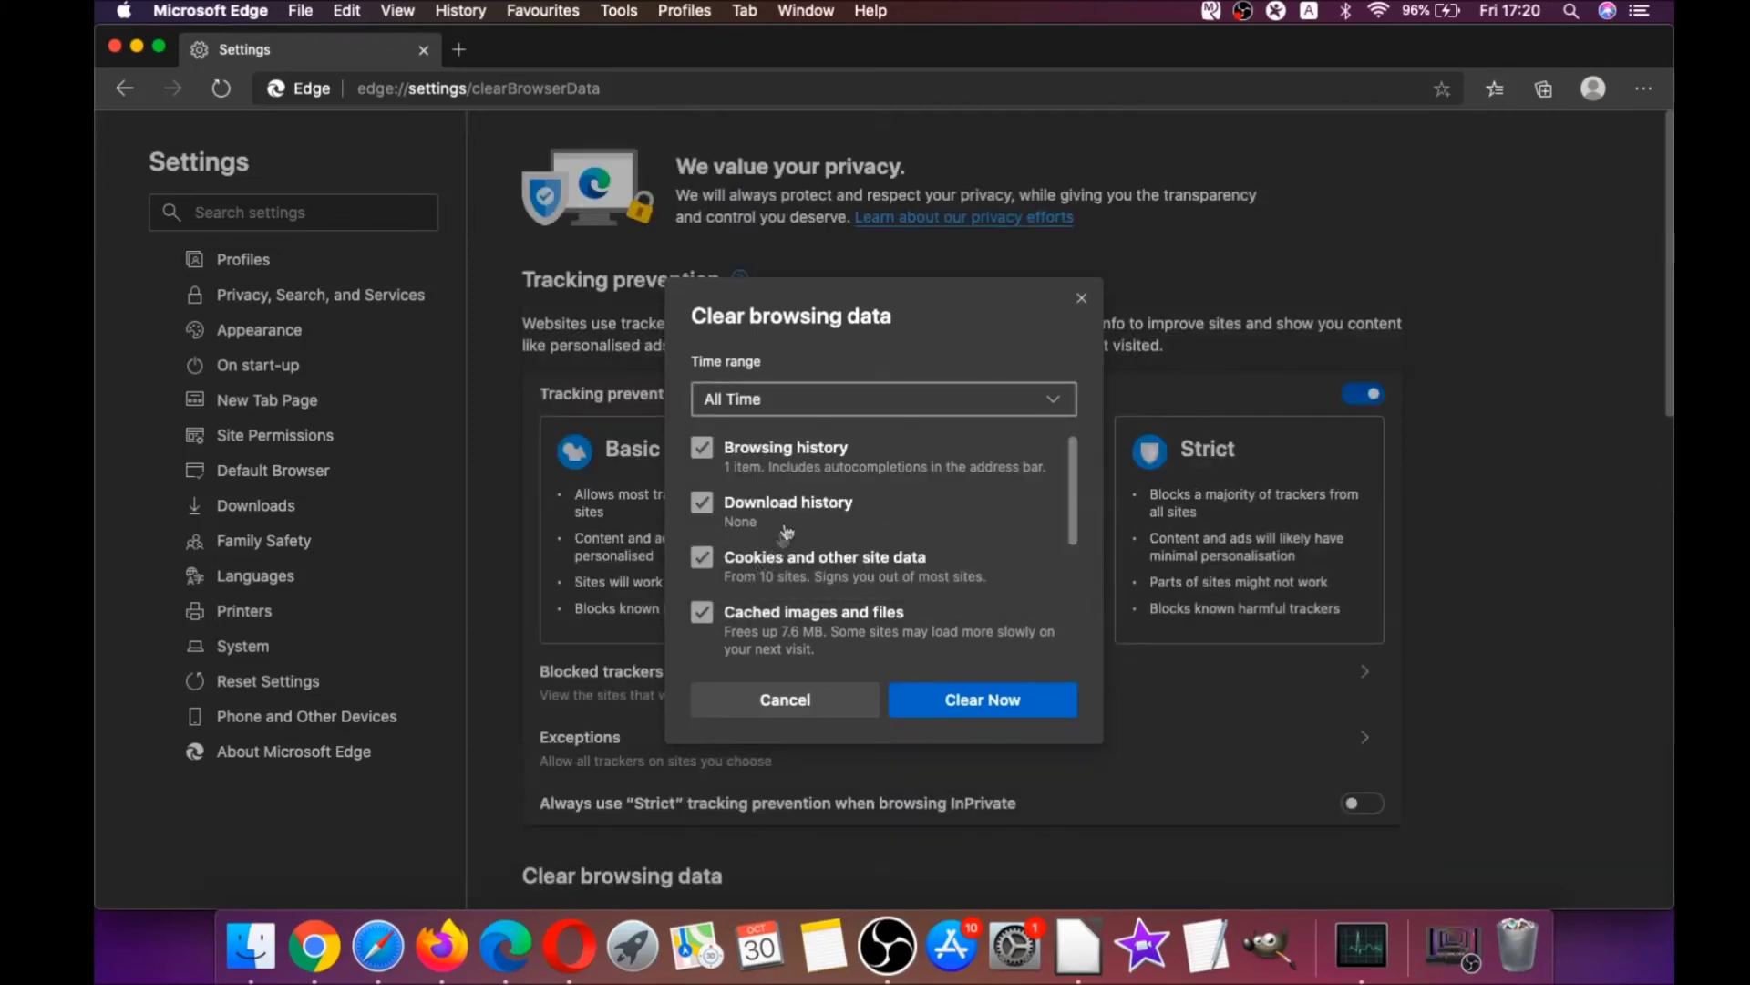
scroll(816, 487, down, 5)
click(699, 504)
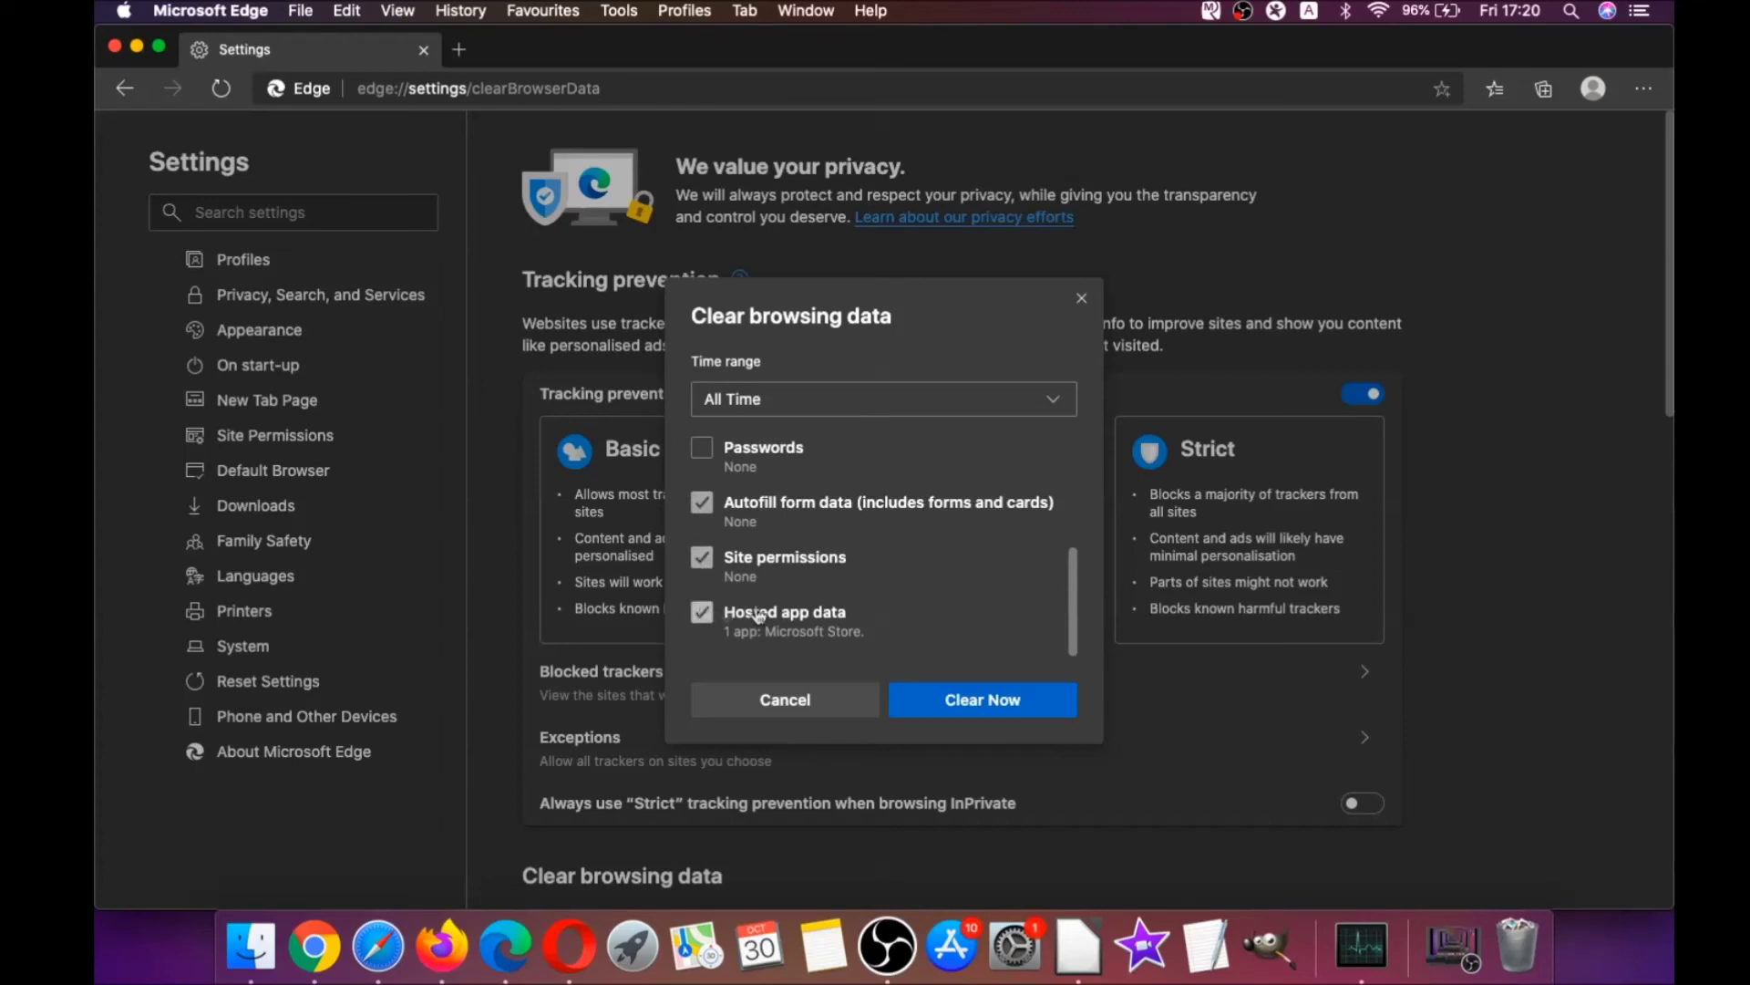
click(948, 698)
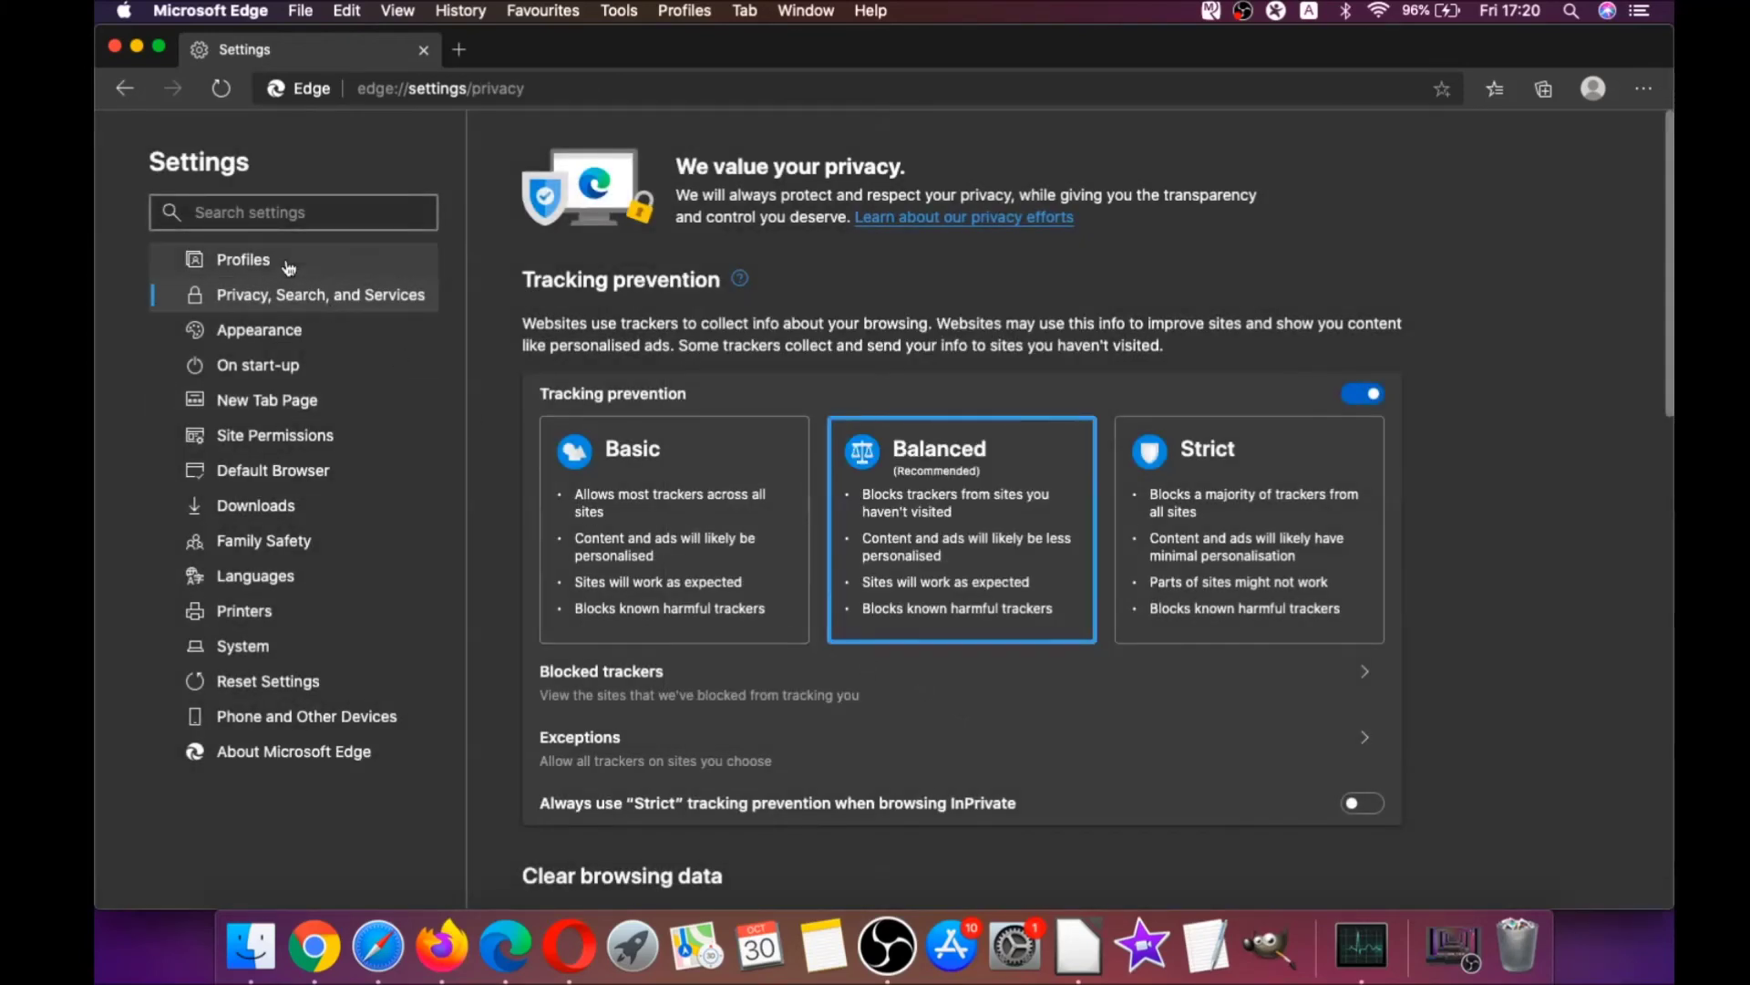
click(115, 47)
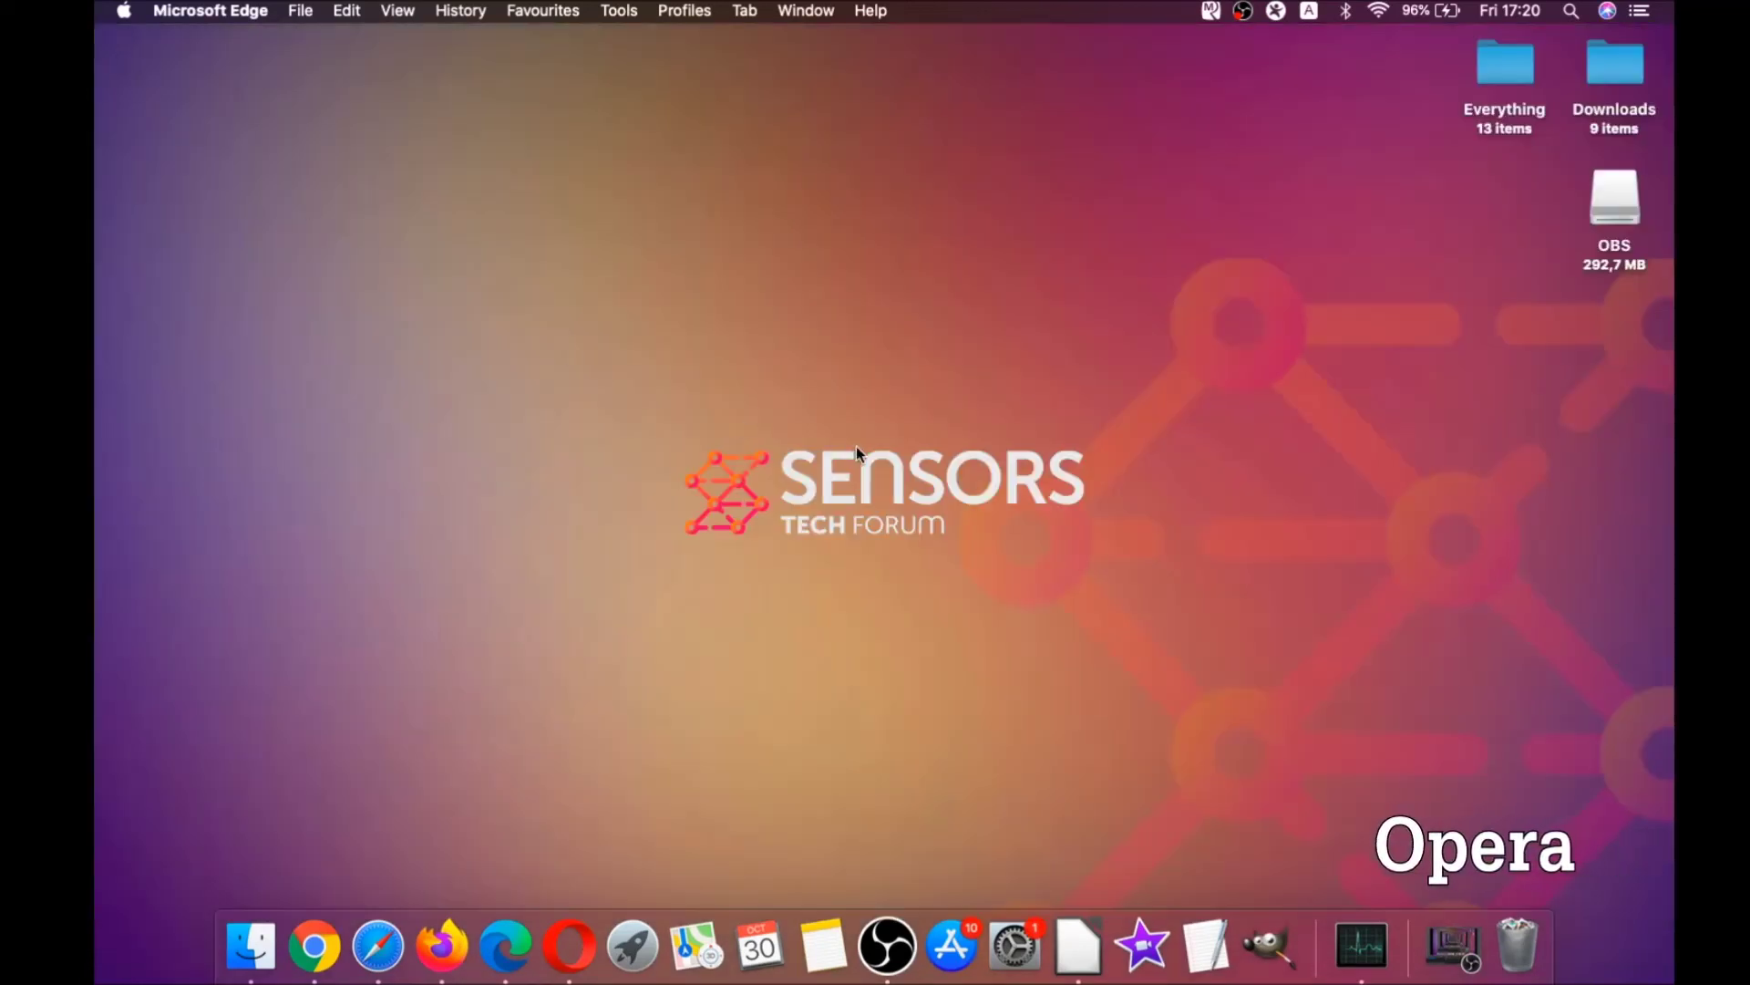
- Open Opera full screen at opera://settings/clearBrowserData with the Advanced options showing
click(582, 928)
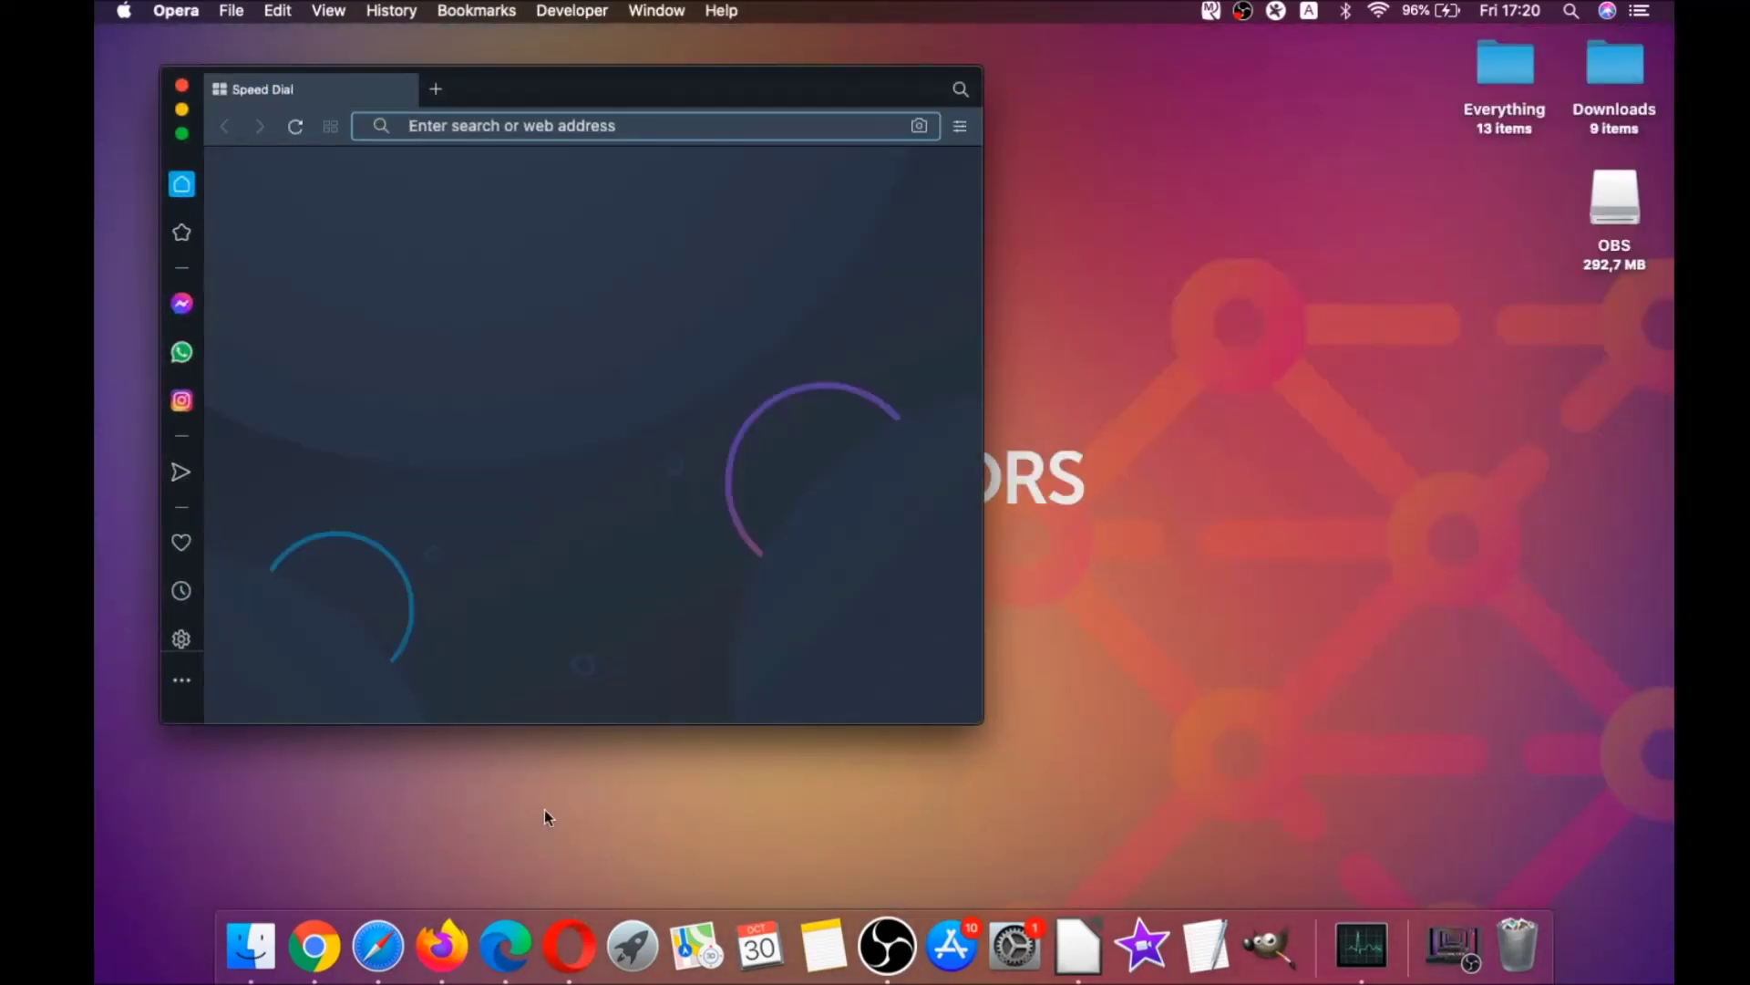
click(181, 134)
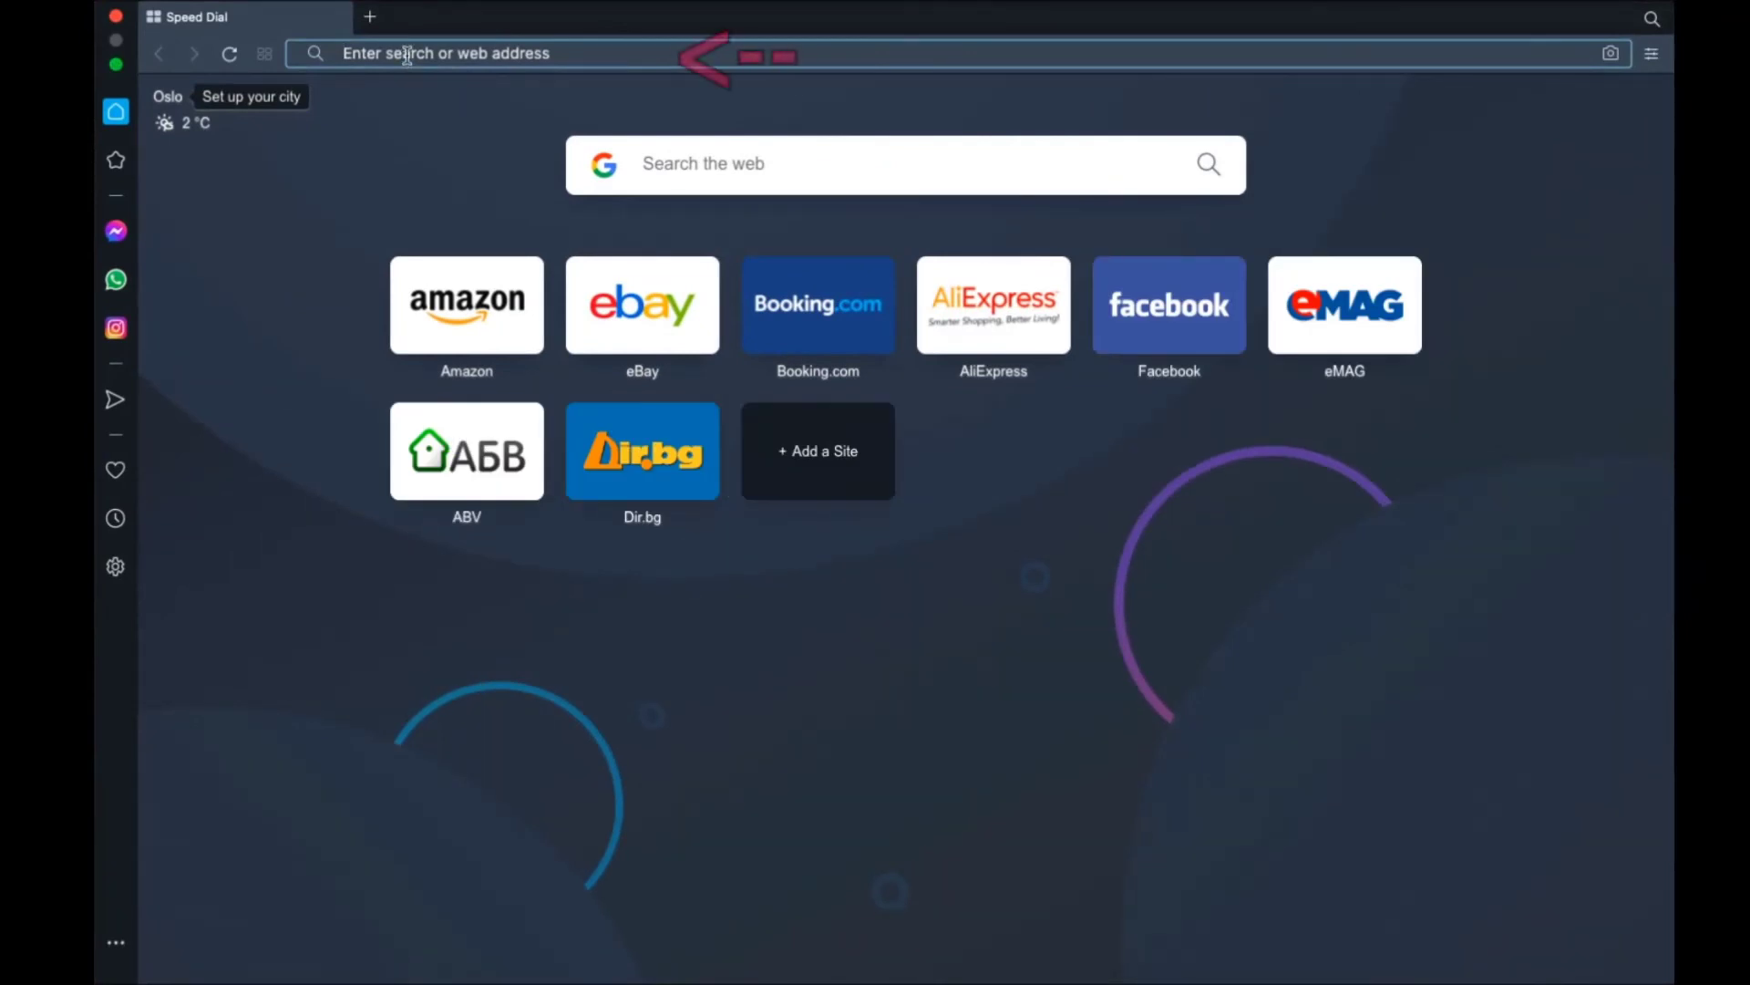
text(opera:)
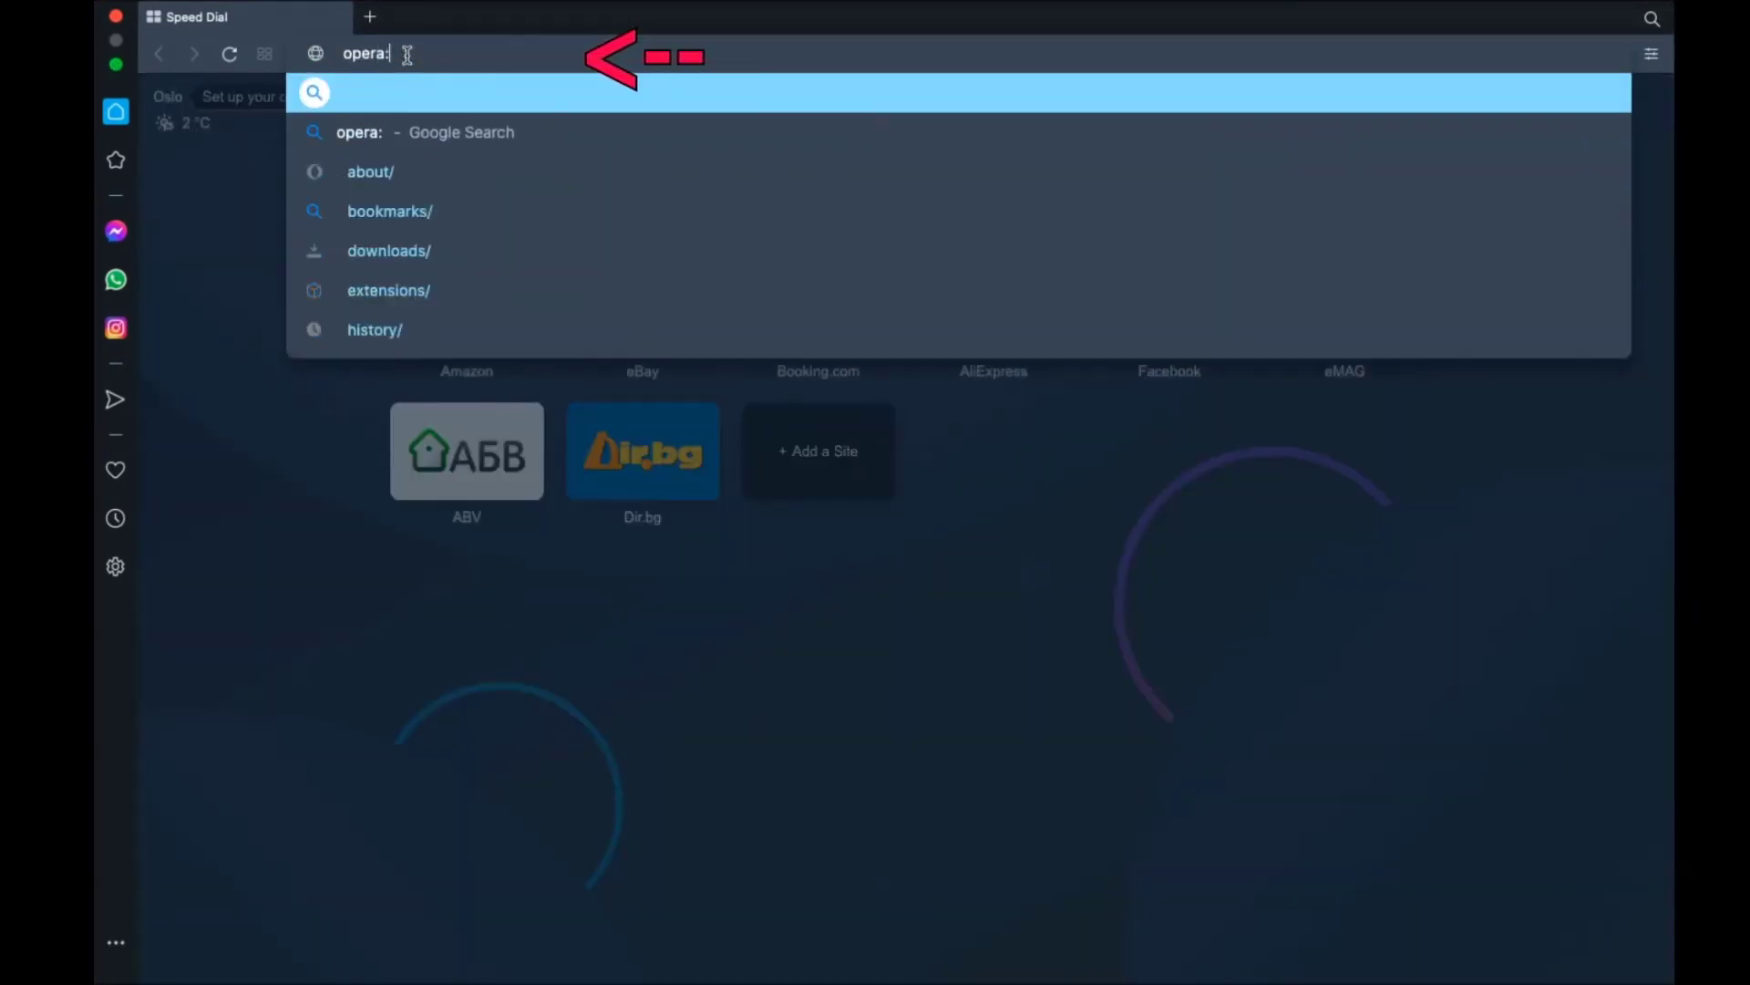
text(//setting)
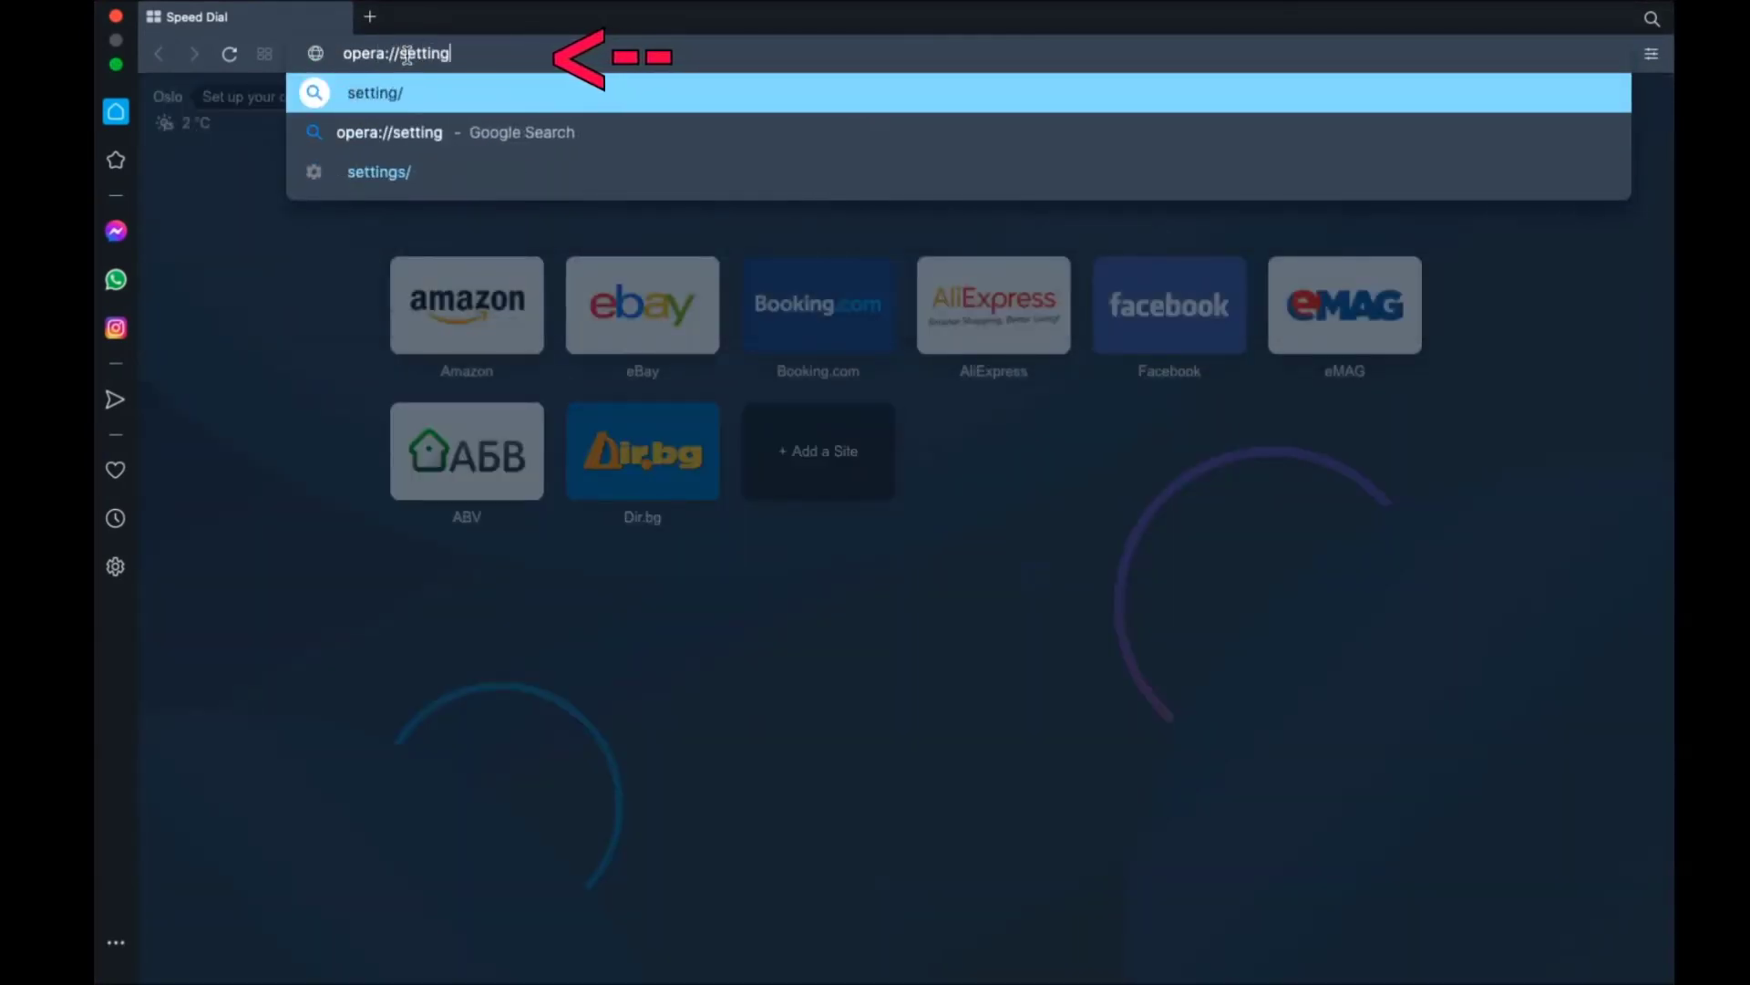
text(s/clearBrowser)
text(Data)
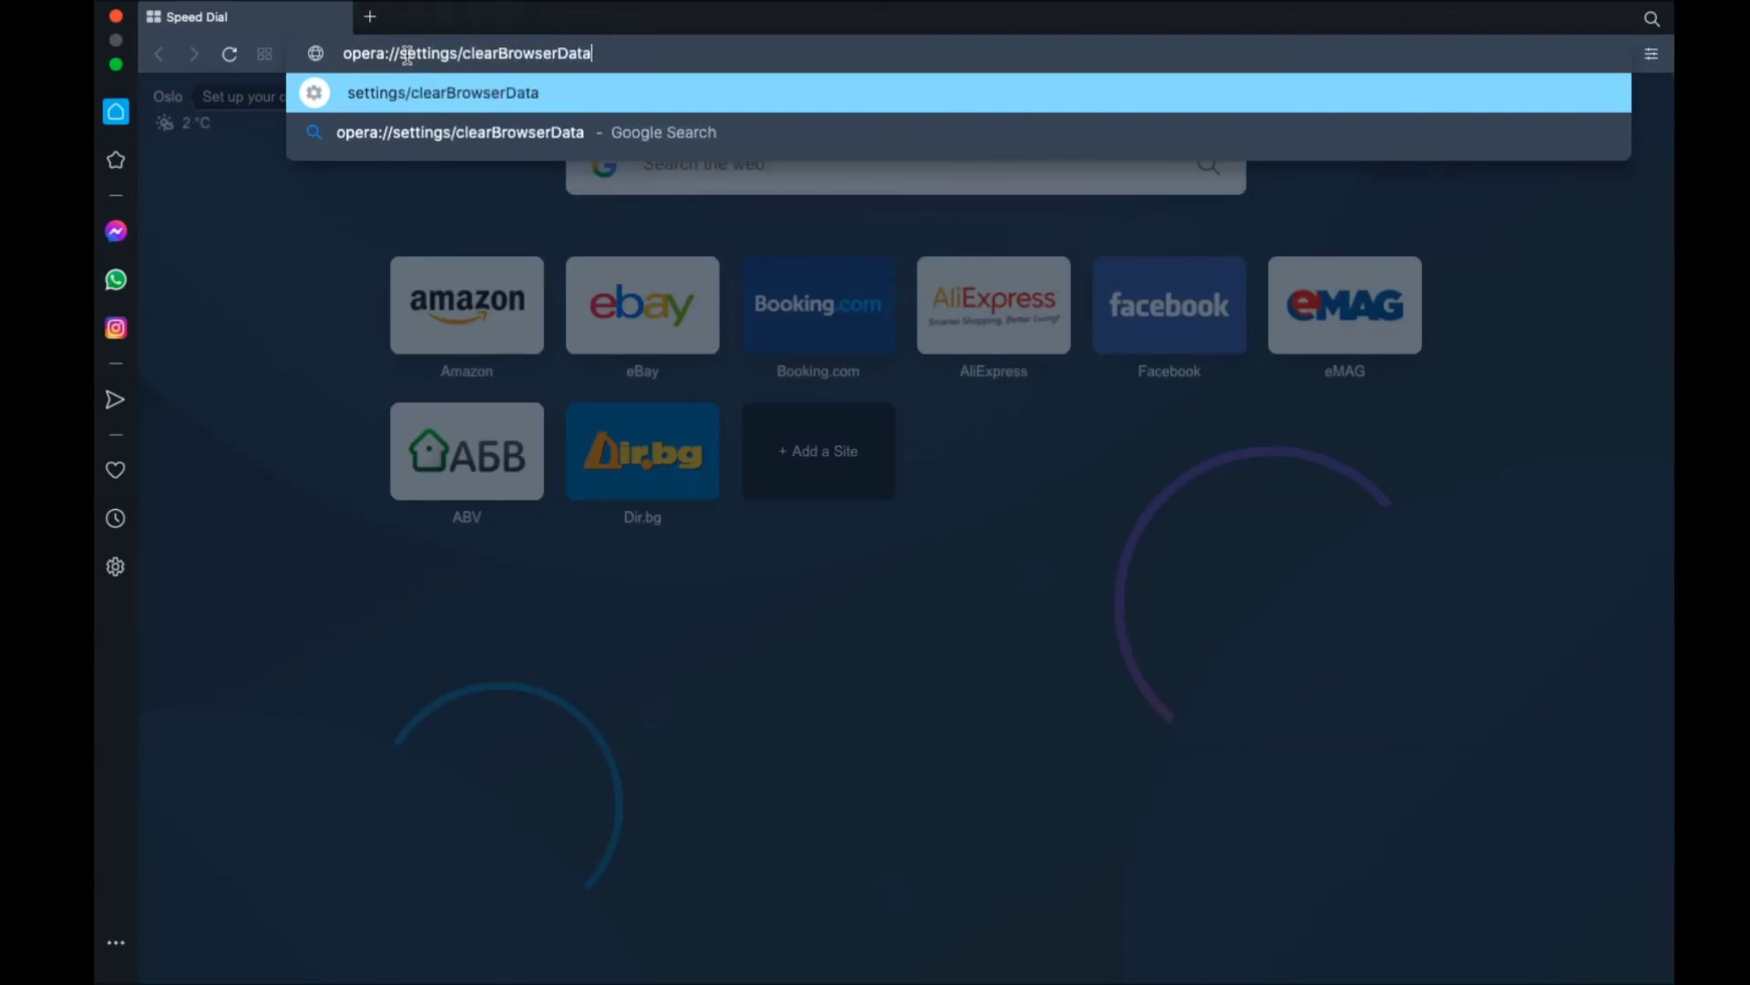
key(Return)
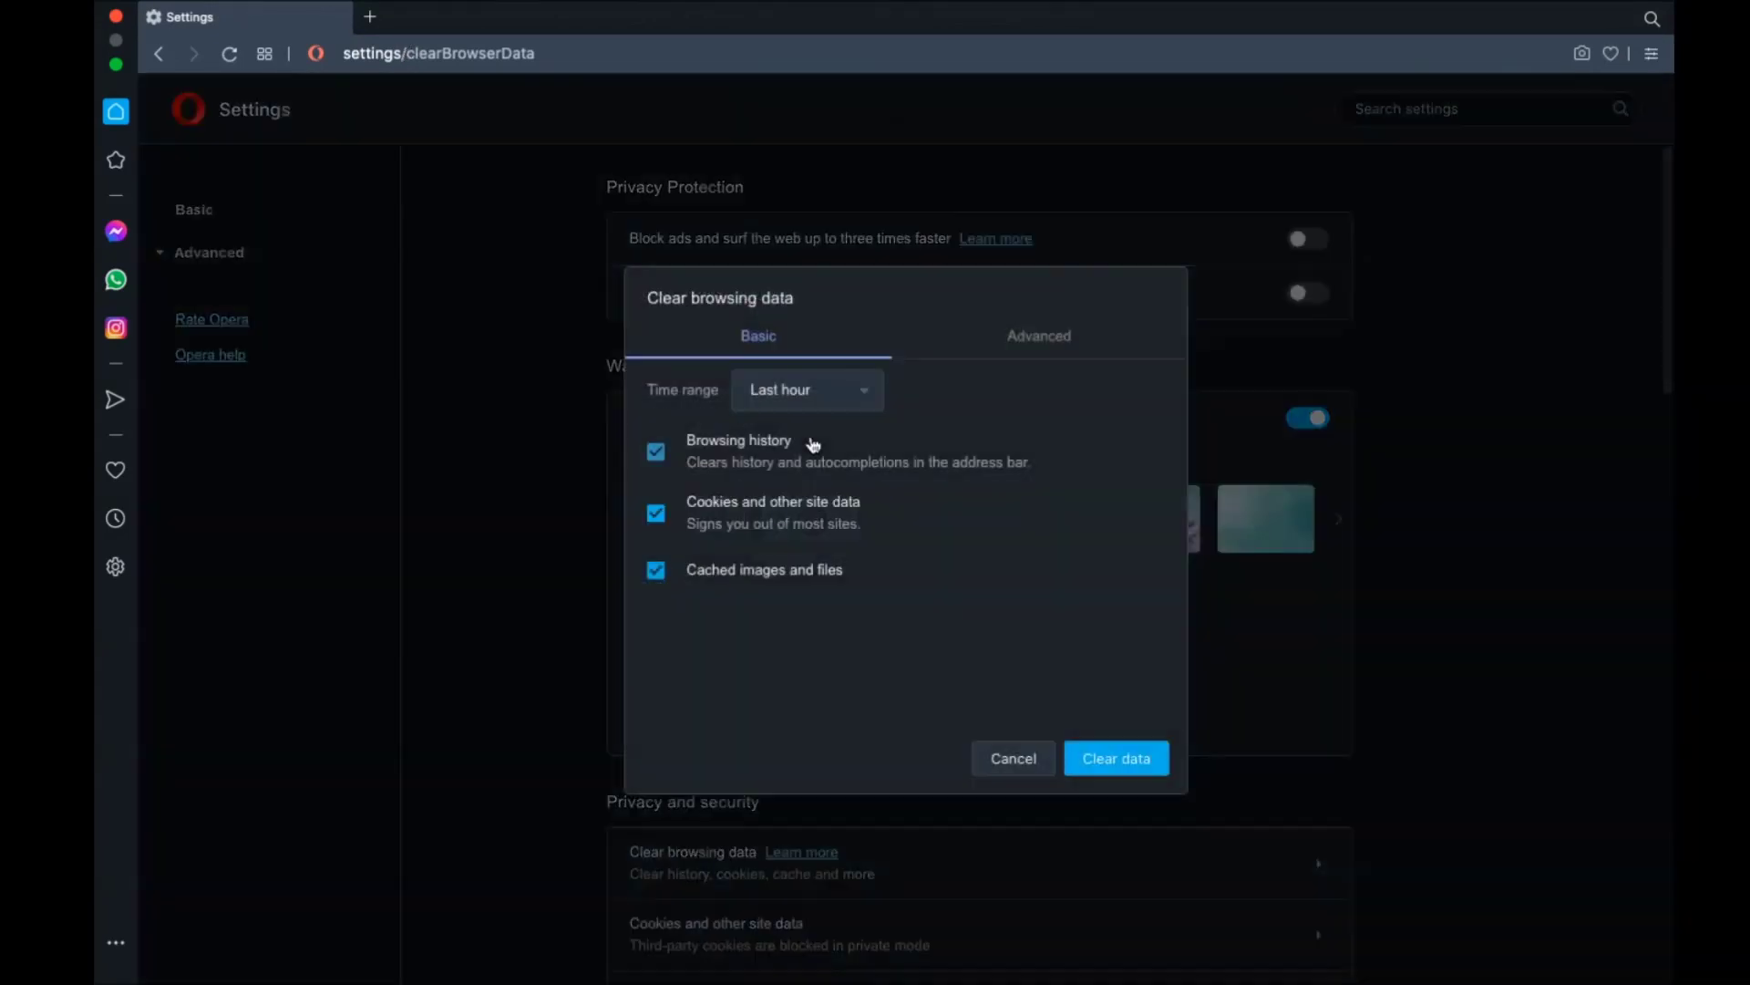
click(825, 400)
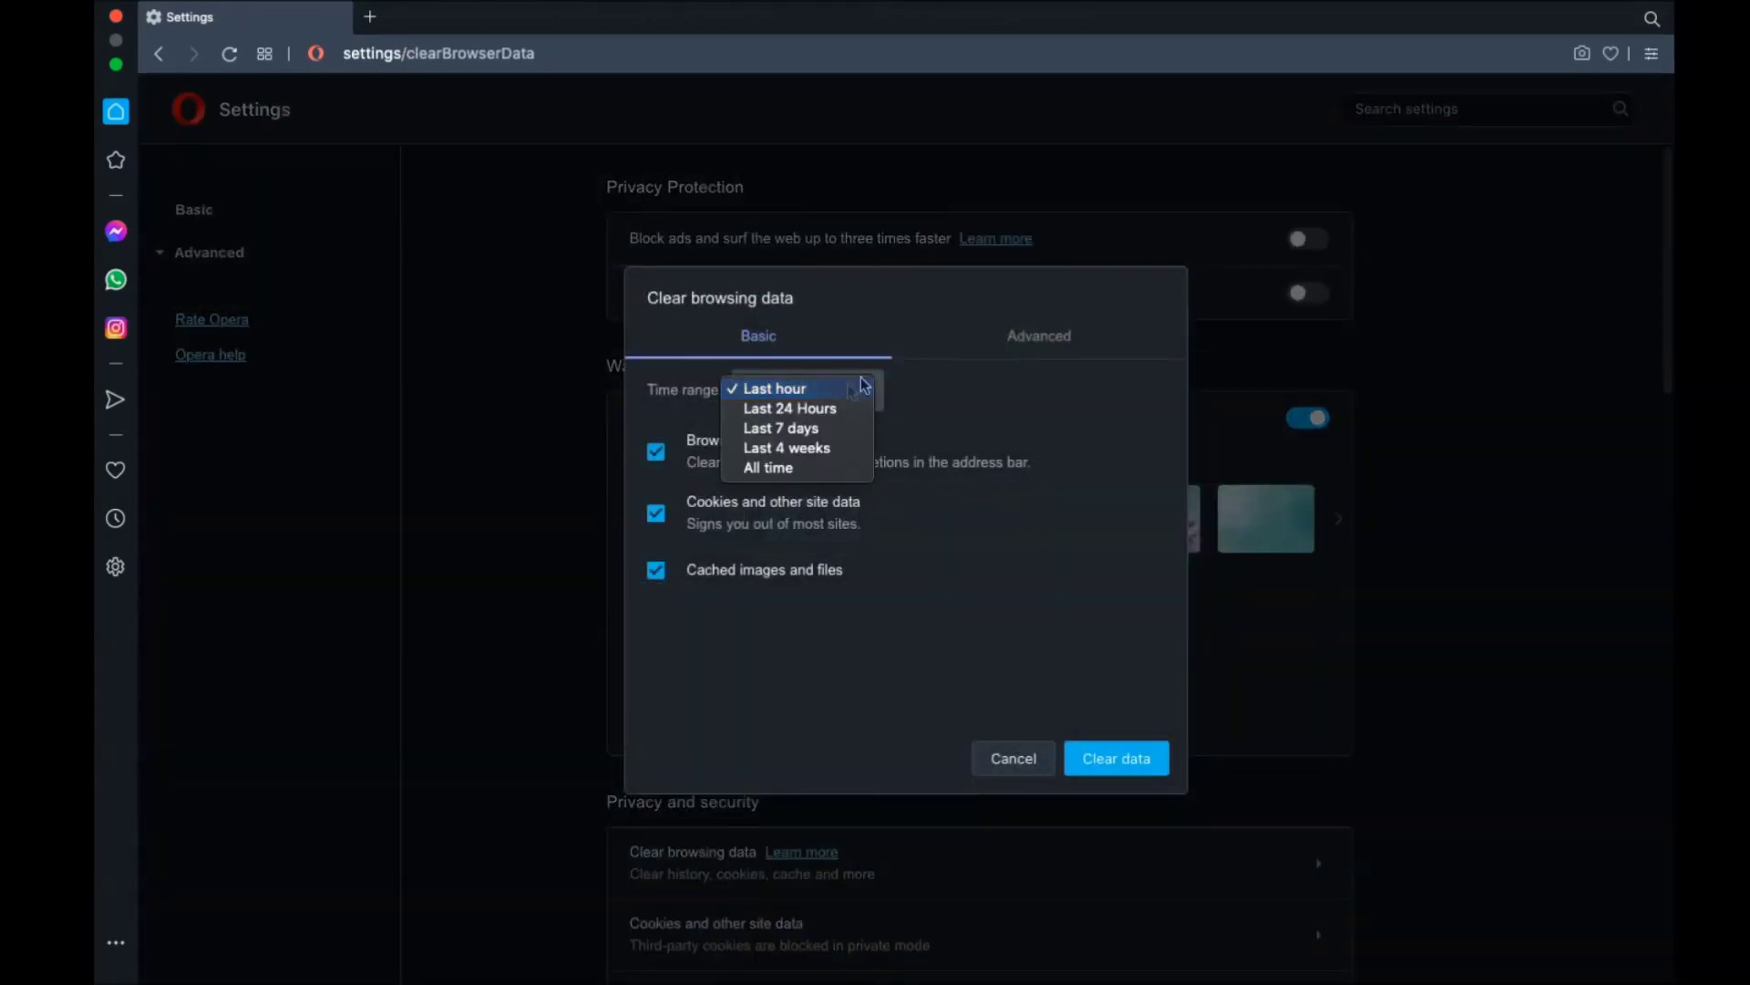
click(994, 344)
click(1019, 337)
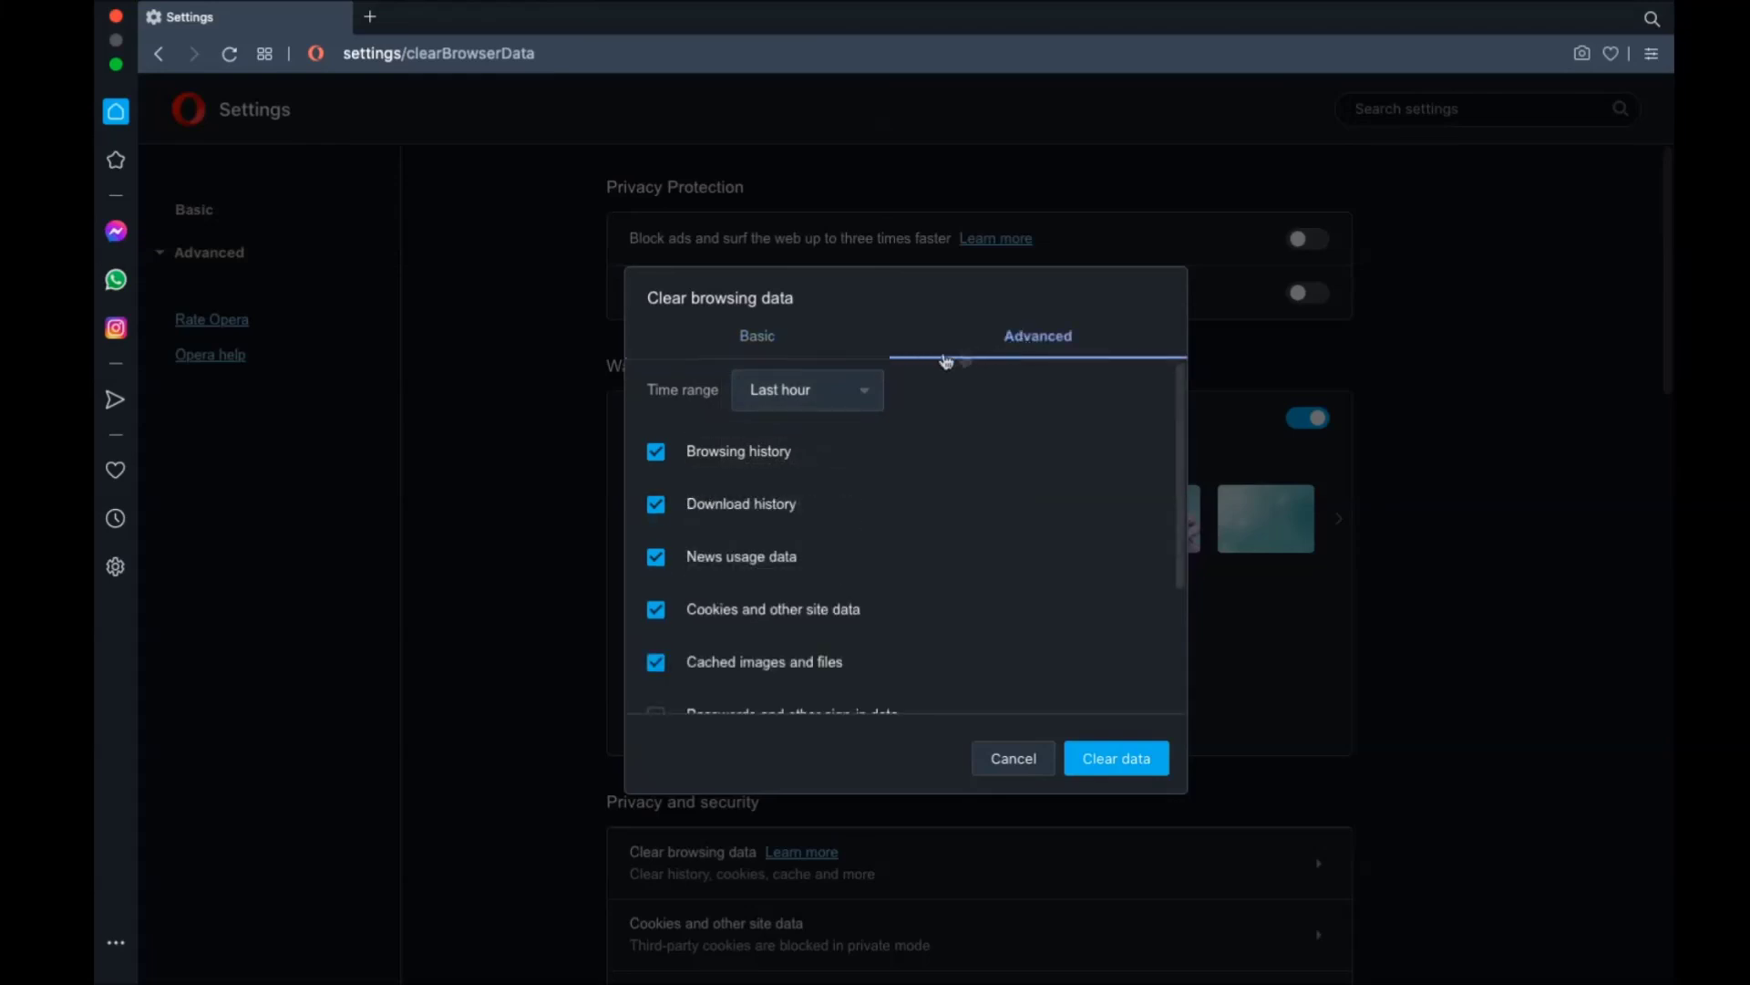
- Clear Opera's All time browsing data including autofill and hosted app data, then close Opera
click(851, 399)
click(806, 467)
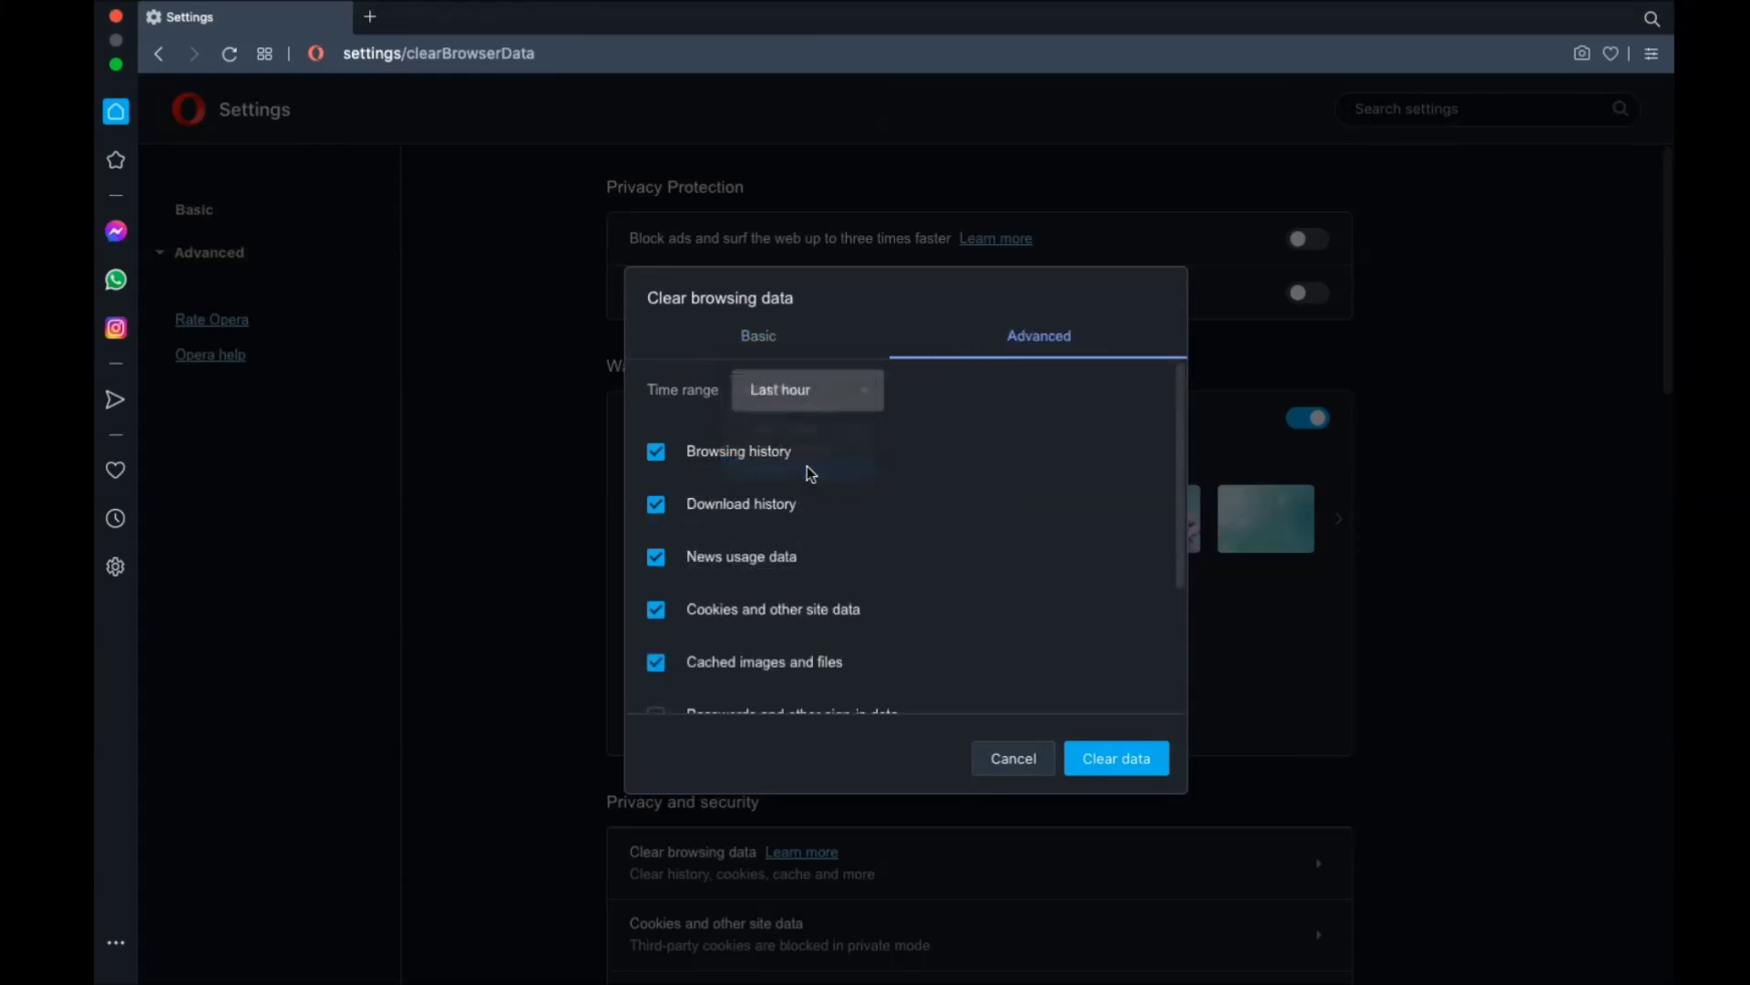
scroll(802, 466, down, 3)
click(706, 588)
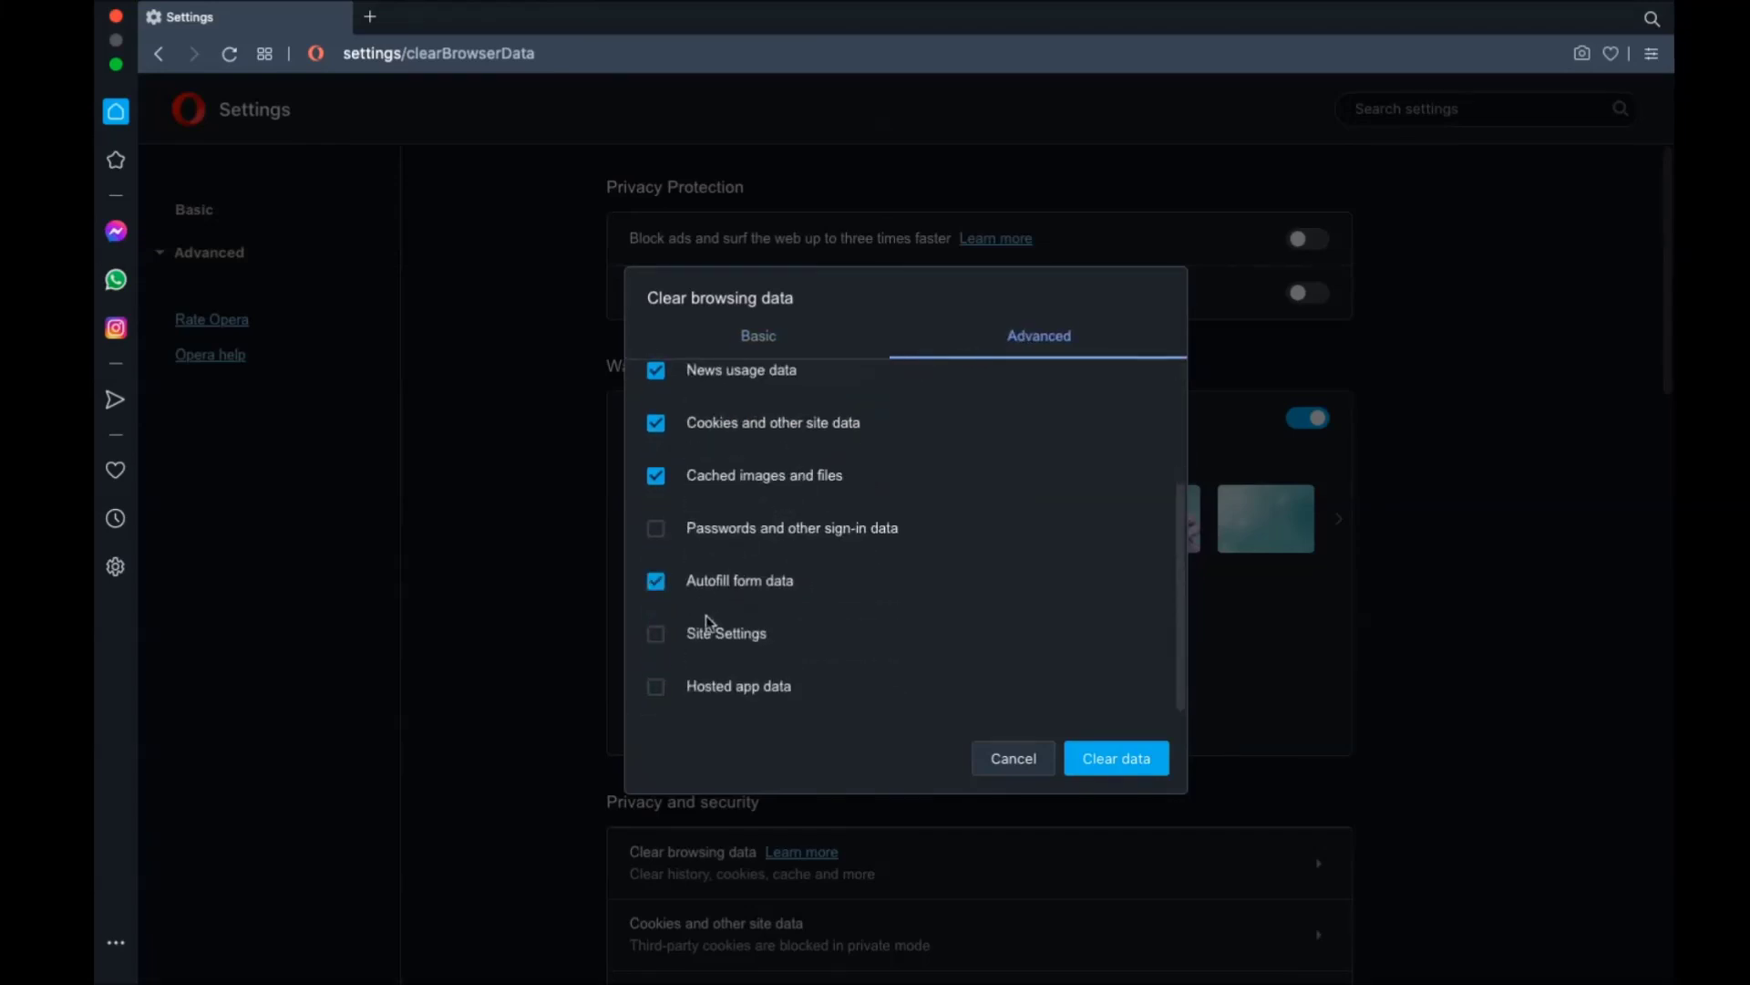
click(708, 690)
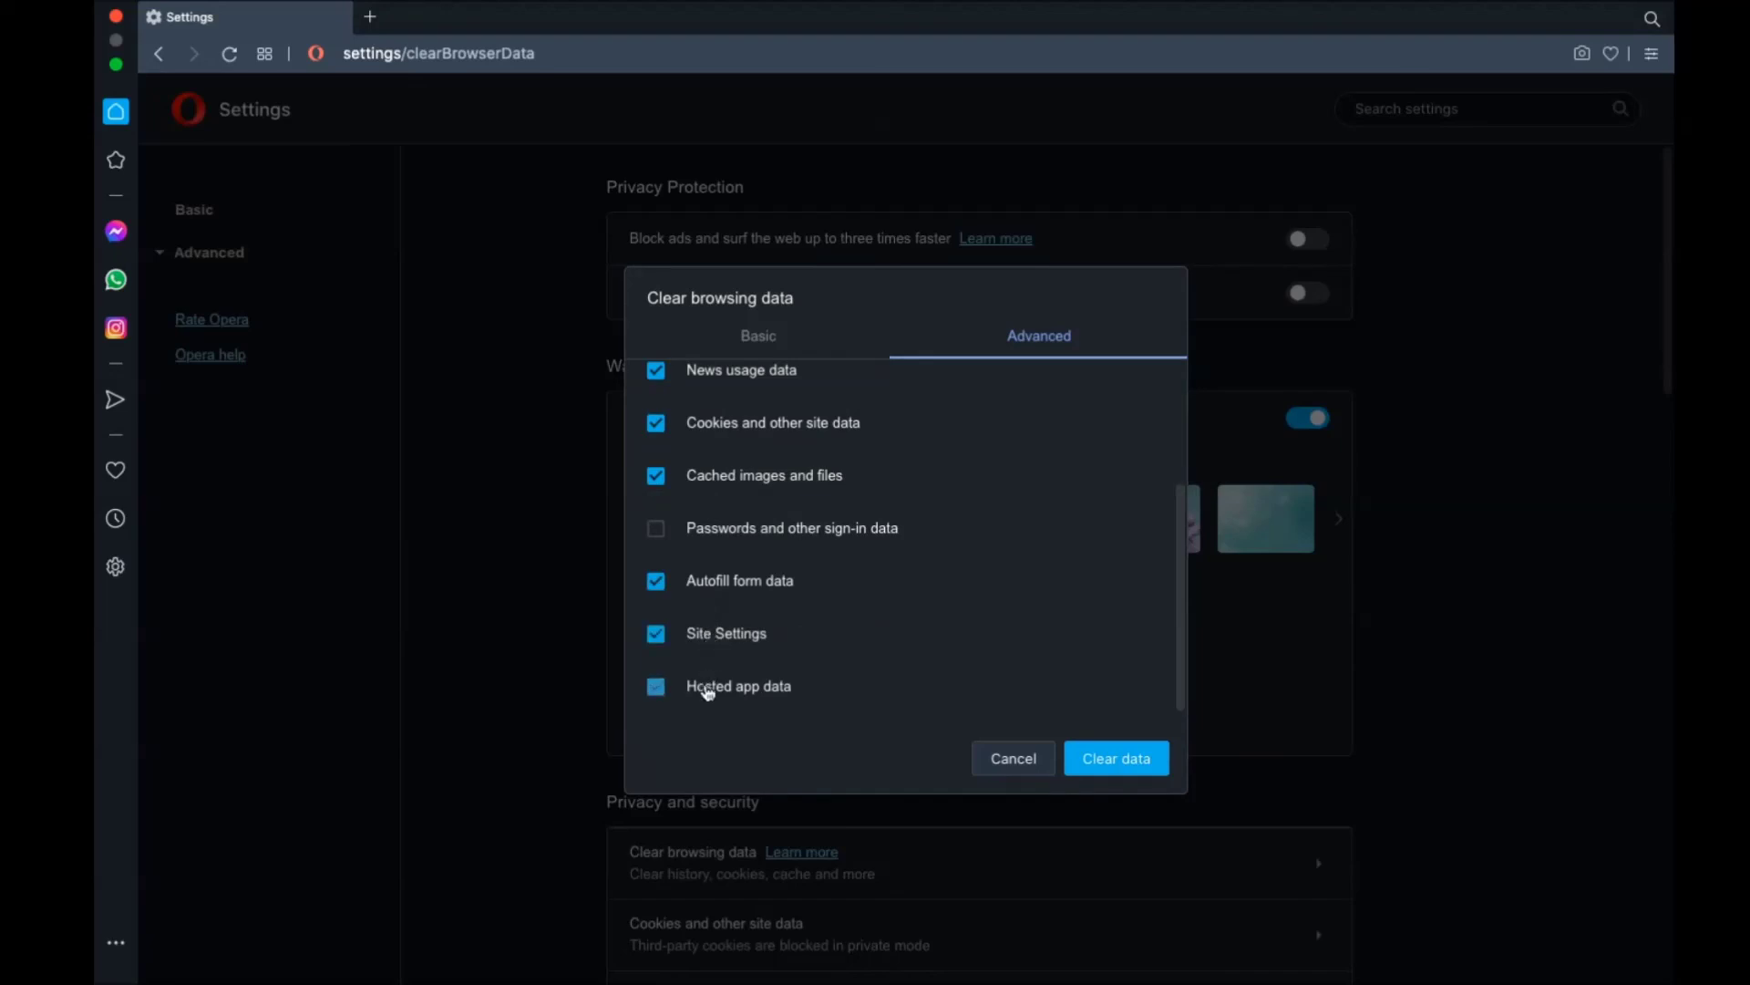
click(1114, 764)
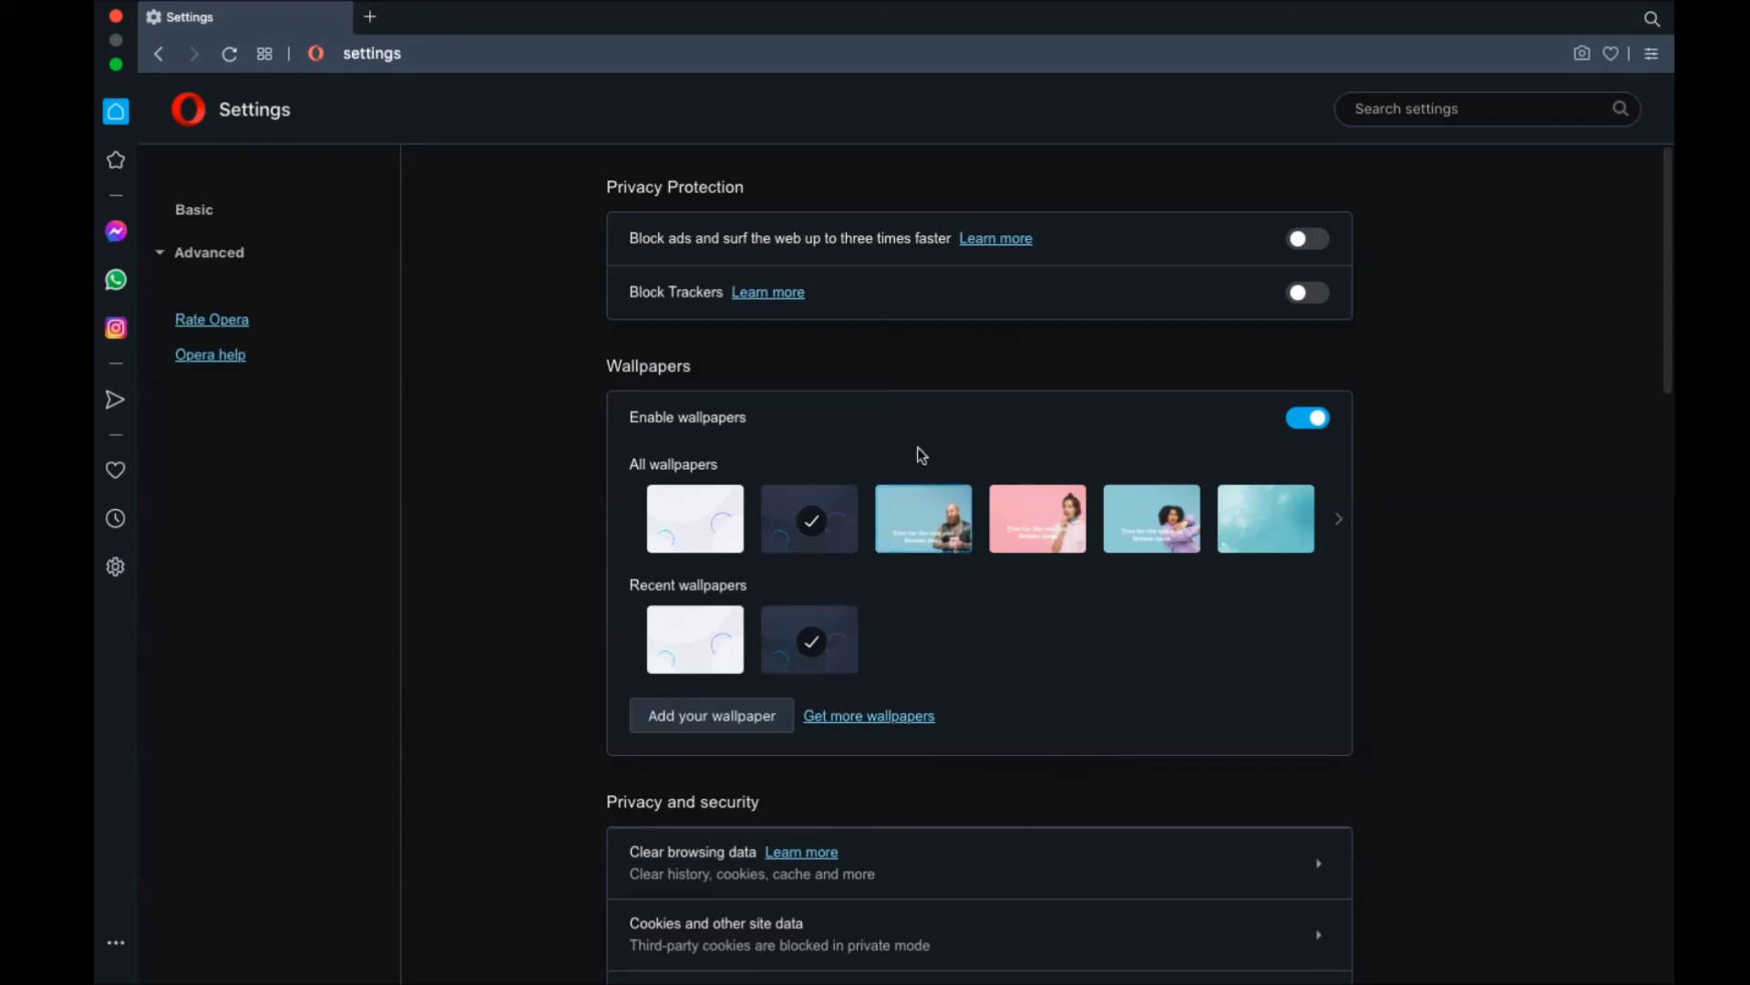
click(116, 16)
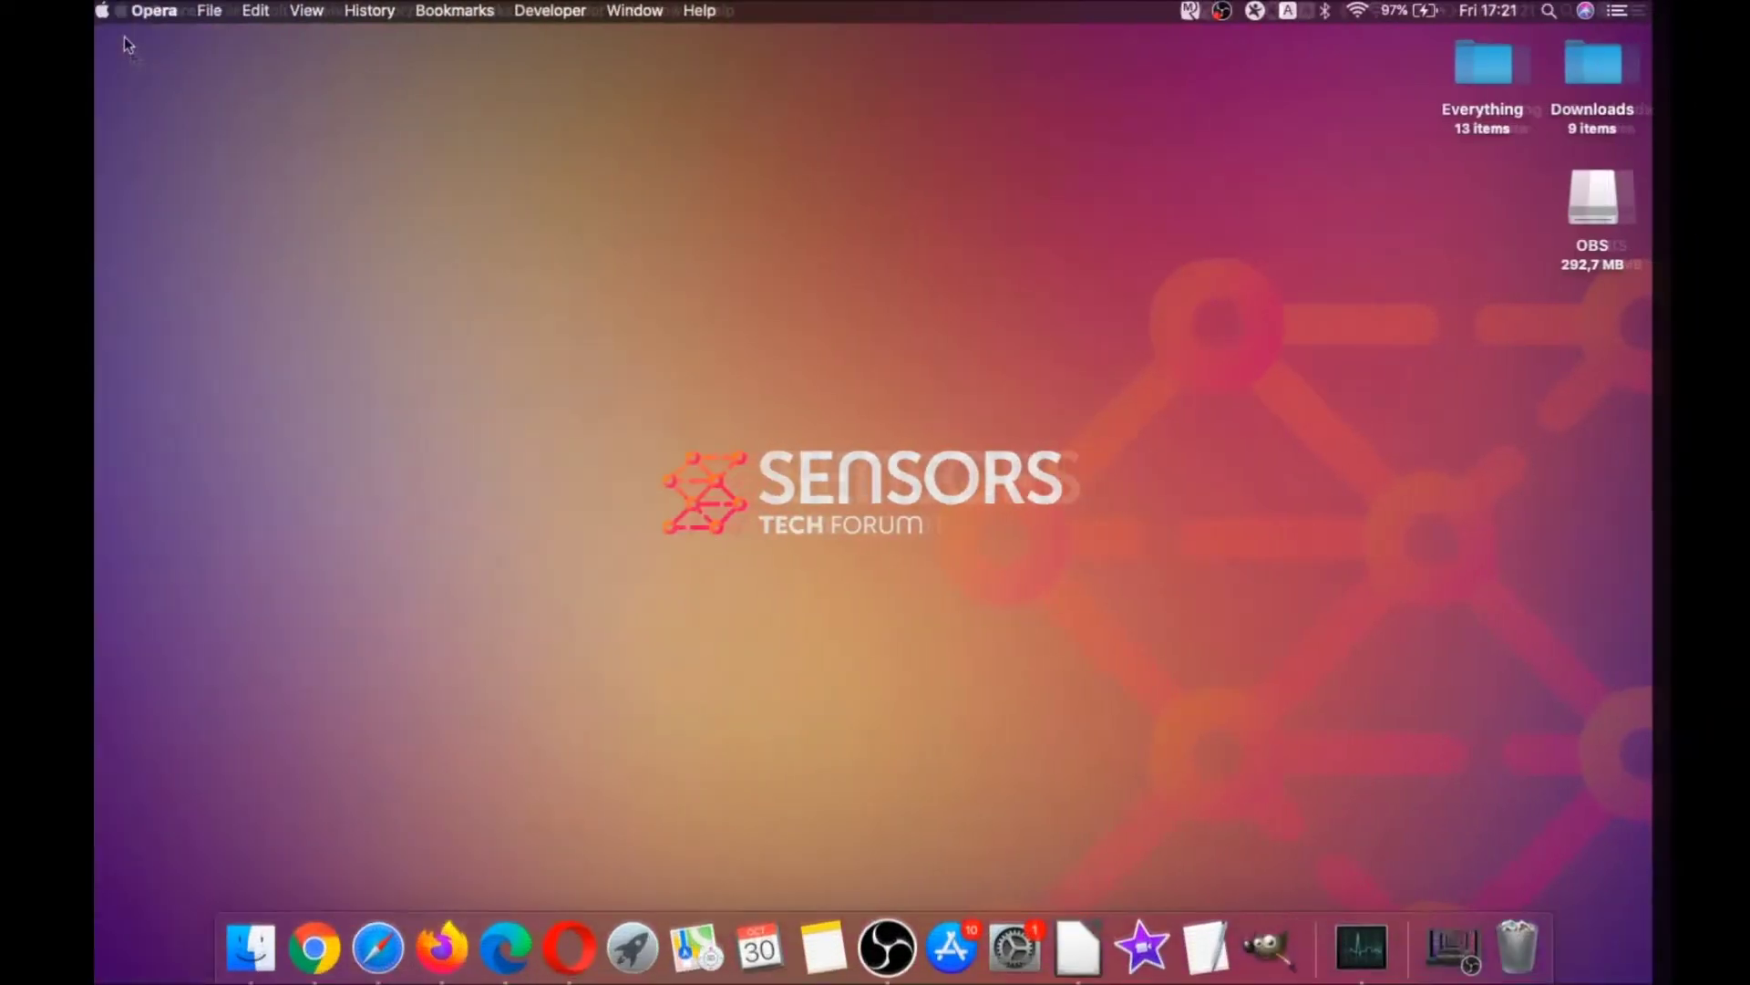